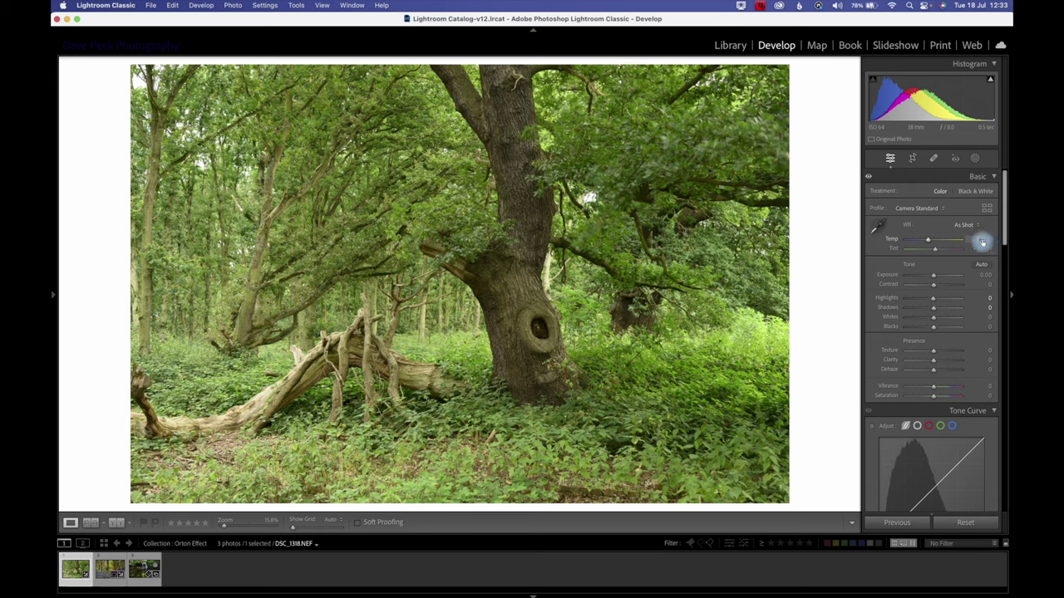
# Warm the photo's white balance to a temperature of 6,442 and create a mask that selects the subject.
pyautogui.moveTo(938, 240); pyautogui.dragTo(932, 241)
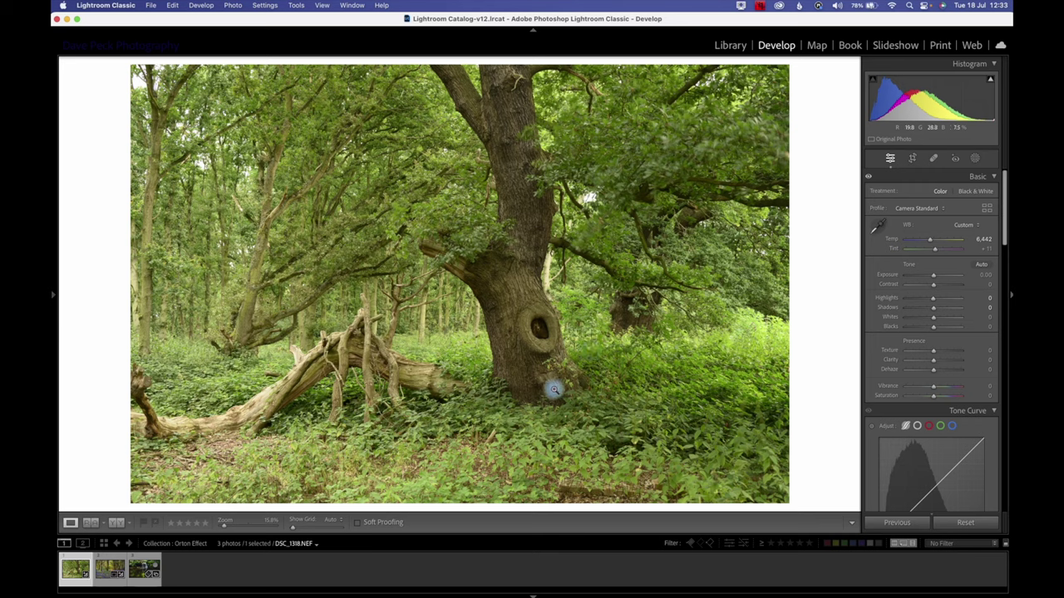
pyautogui.click(976, 161)
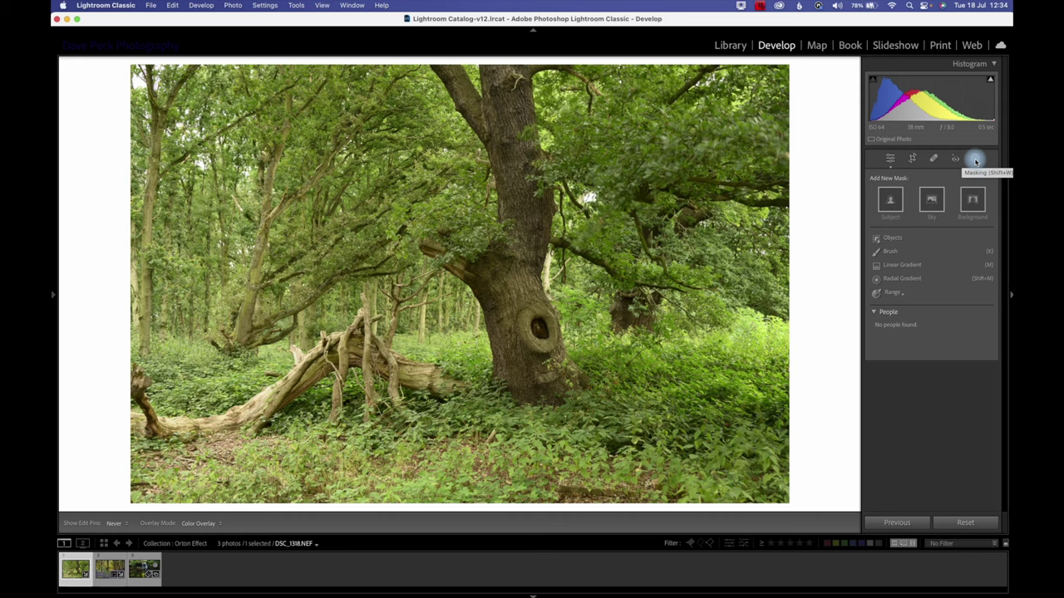
pyautogui.click(890, 199)
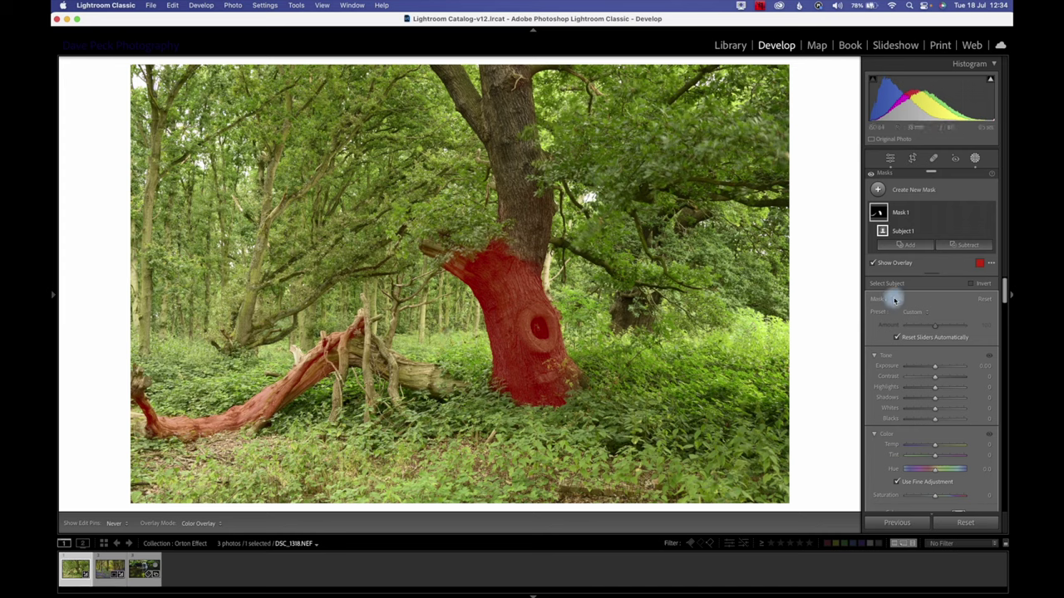
# Add a brush to the subject mask and paint over the large oak's upper trunk and branch and the smaller trunk behind it.
pyautogui.click(909, 252)
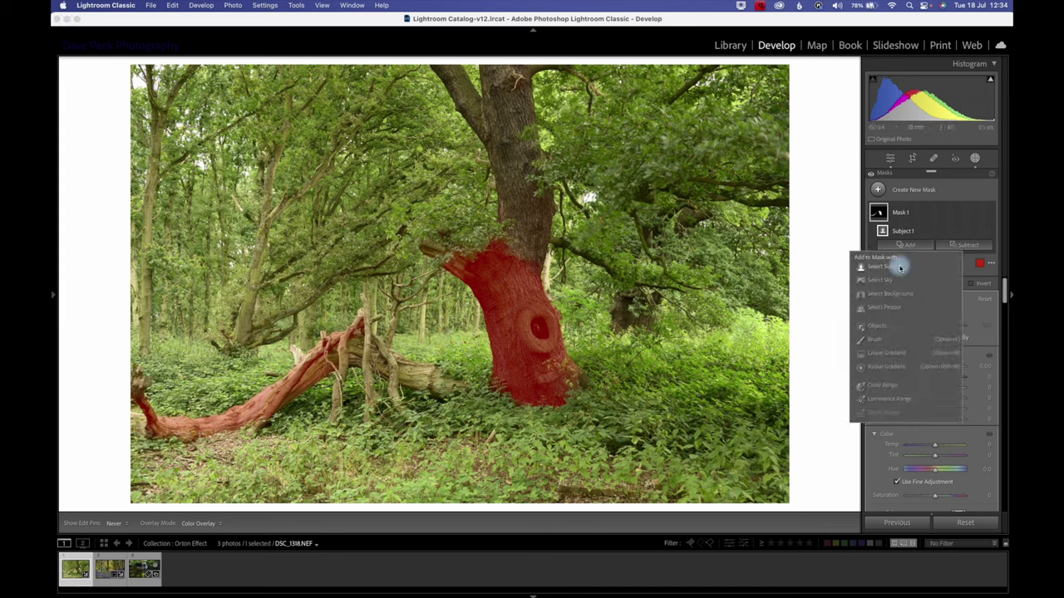
pyautogui.click(869, 341)
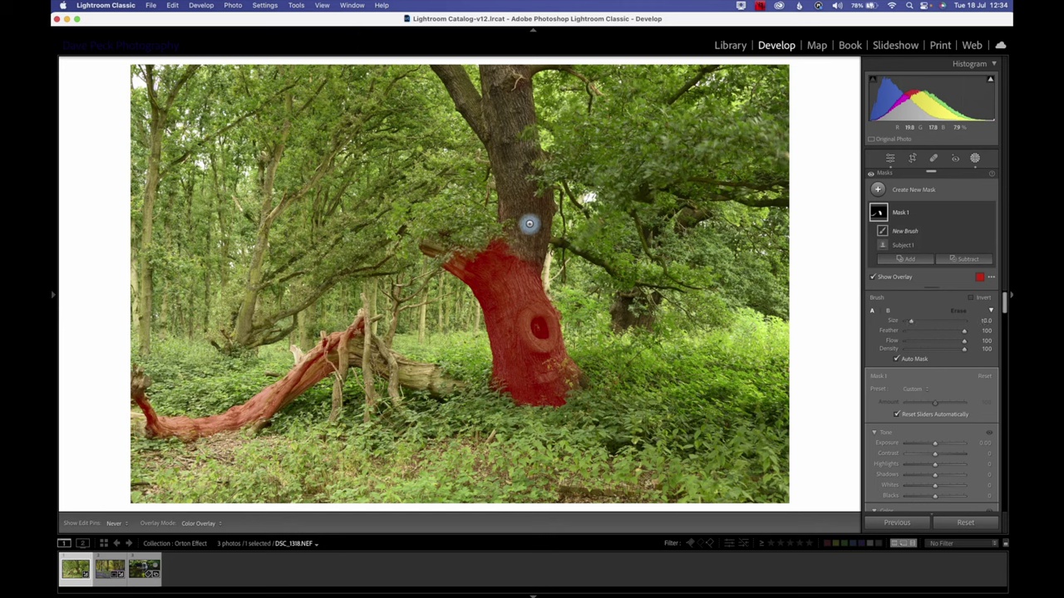
pyautogui.press(']')
pyautogui.moveTo(528, 223)
pyautogui.mouseDown()
pyautogui.moveTo(523, 266)
pyautogui.moveTo(506, 75)
pyautogui.moveTo(492, 128)
pyautogui.moveTo(447, 71)
pyautogui.mouseUp()
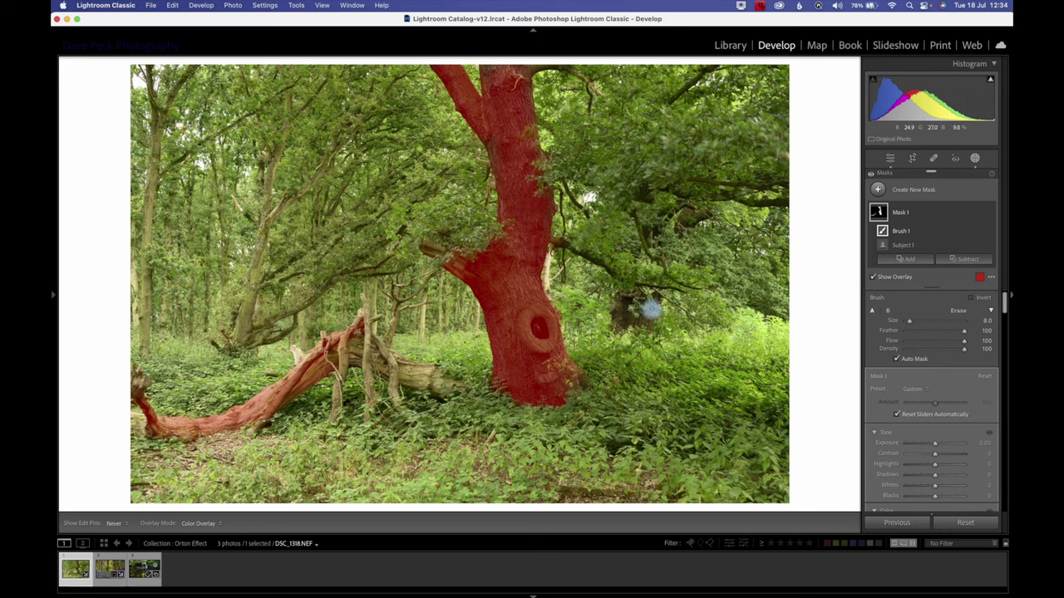
pyautogui.moveTo(623, 310)
pyautogui.mouseDown()
pyautogui.moveTo(629, 298)
pyautogui.moveTo(619, 311)
pyautogui.moveTo(637, 323)
pyautogui.moveTo(658, 282)
pyautogui.mouseUp()
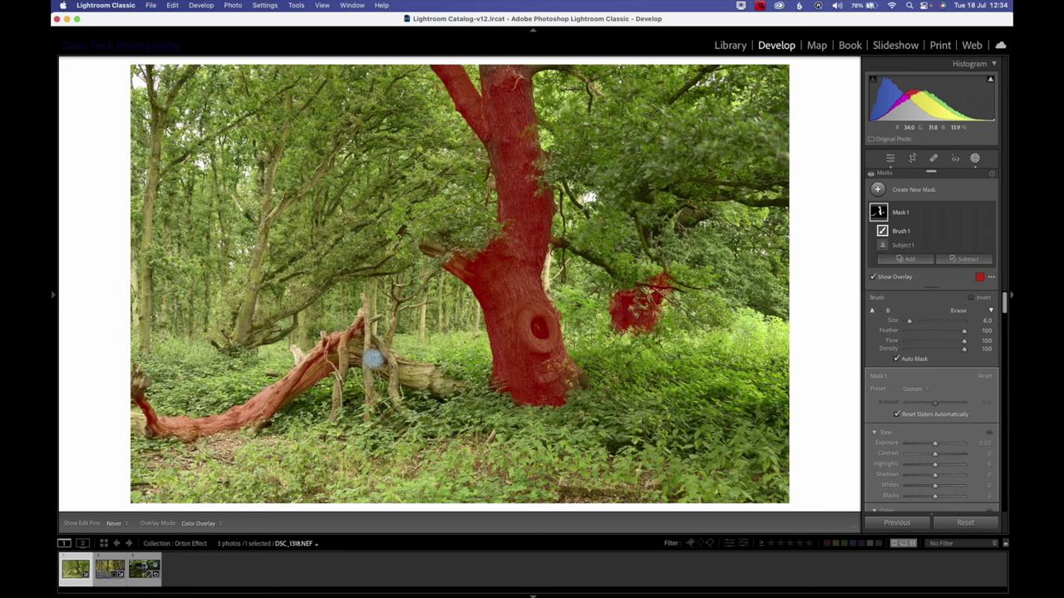
# Subtract the fallen log from the mask with a size 12 brush.
pyautogui.click(949, 260)
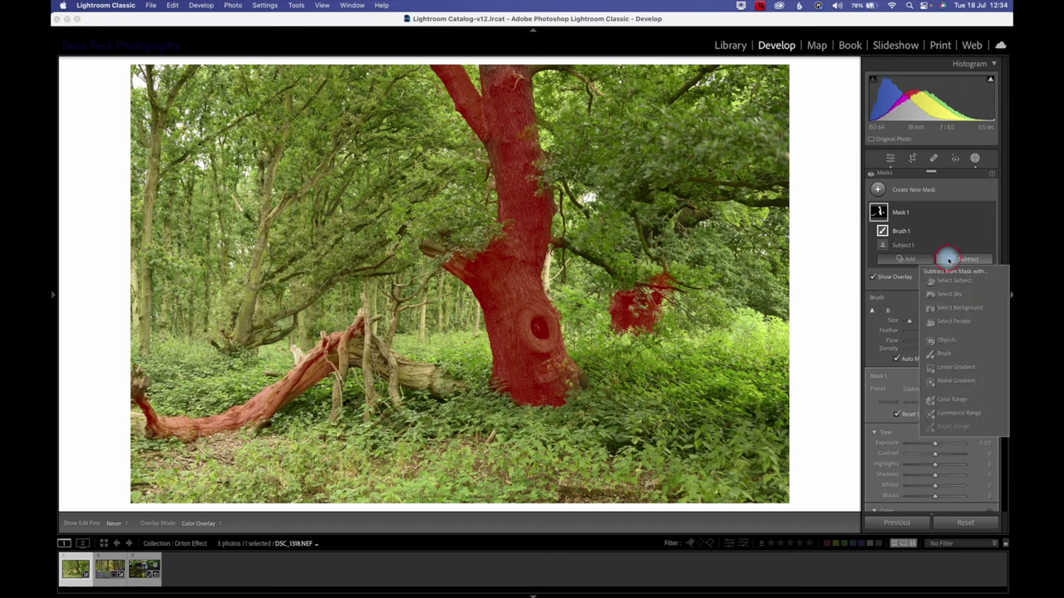
pyautogui.click(955, 355)
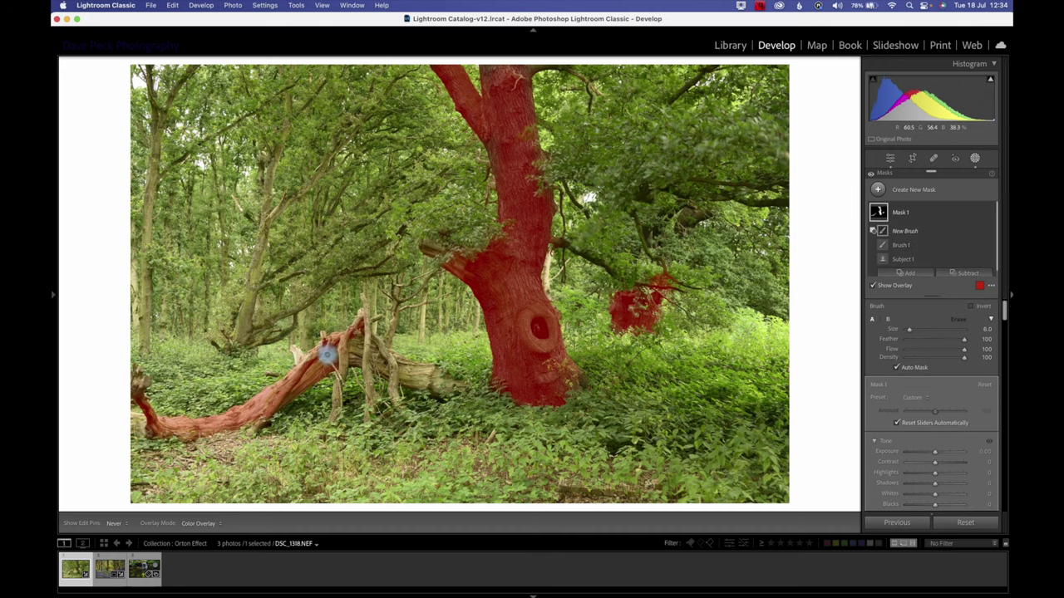
pyautogui.scroll(3, 349, 337)
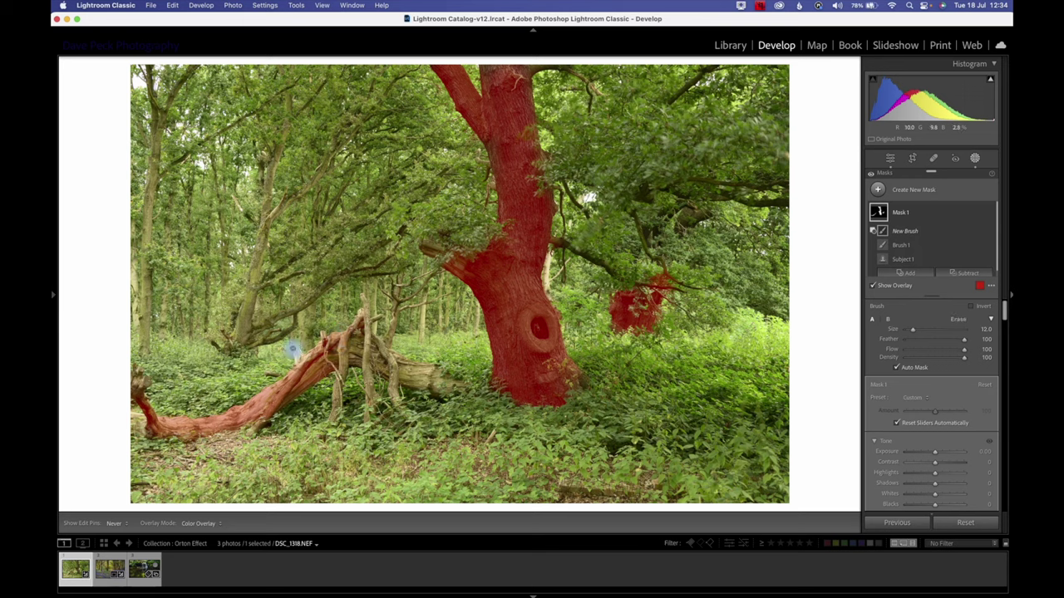
pyautogui.moveTo(292, 349)
pyautogui.mouseDown()
pyautogui.moveTo(321, 346)
pyautogui.moveTo(224, 417)
pyautogui.moveTo(149, 422)
pyautogui.moveTo(142, 391)
pyautogui.moveTo(174, 436)
pyautogui.moveTo(286, 410)
pyautogui.moveTo(360, 333)
pyautogui.mouseUp()
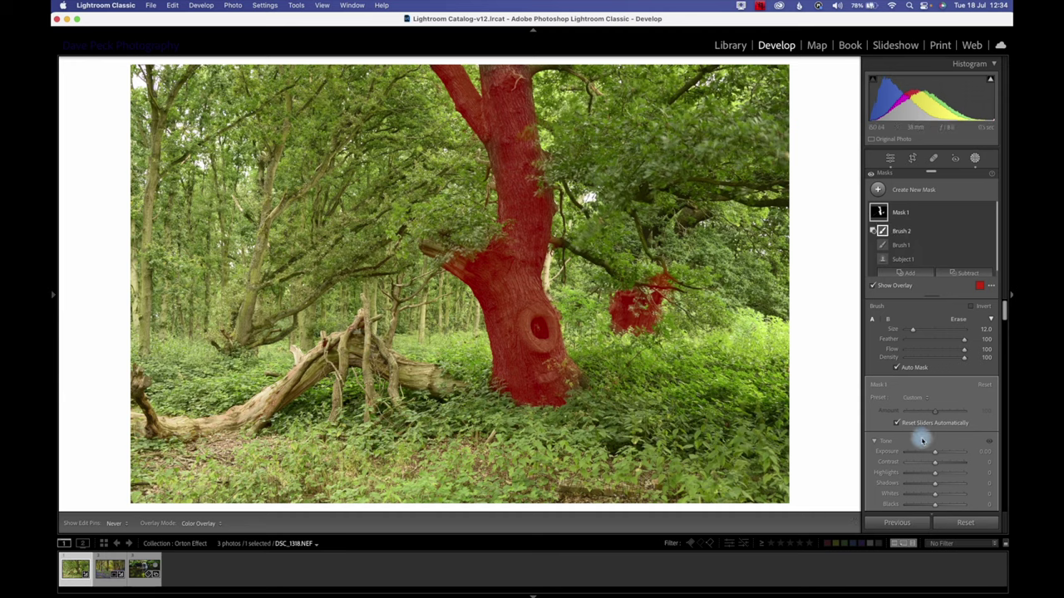
# Adjust the tree mask to Exposure 0.72, Shadows -10 and Temp 11.
pyautogui.moveTo(933, 447); pyautogui.dragTo(941, 454)
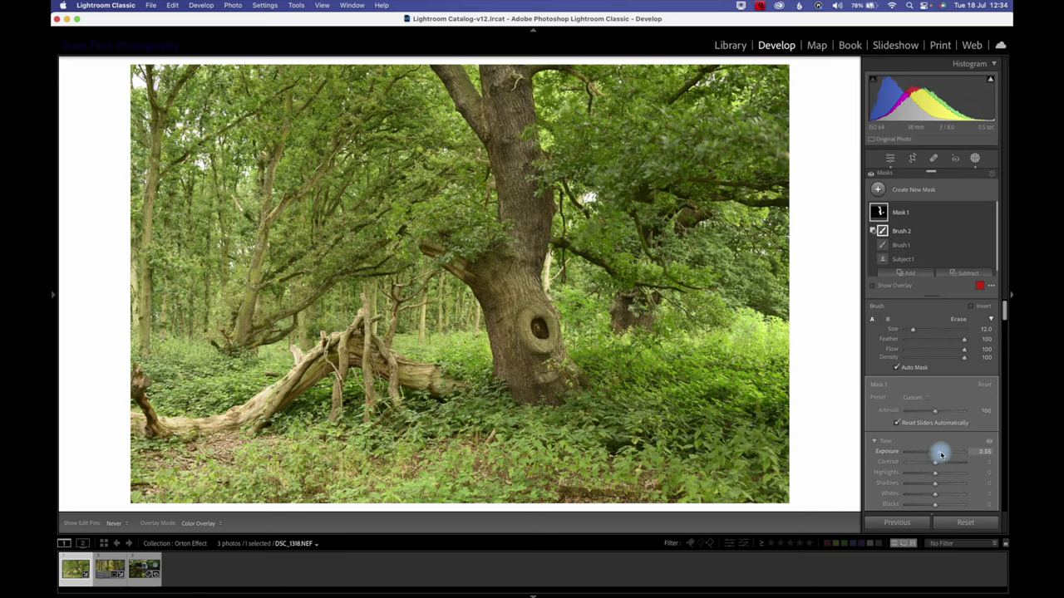
pyautogui.scroll(-3, 941, 454)
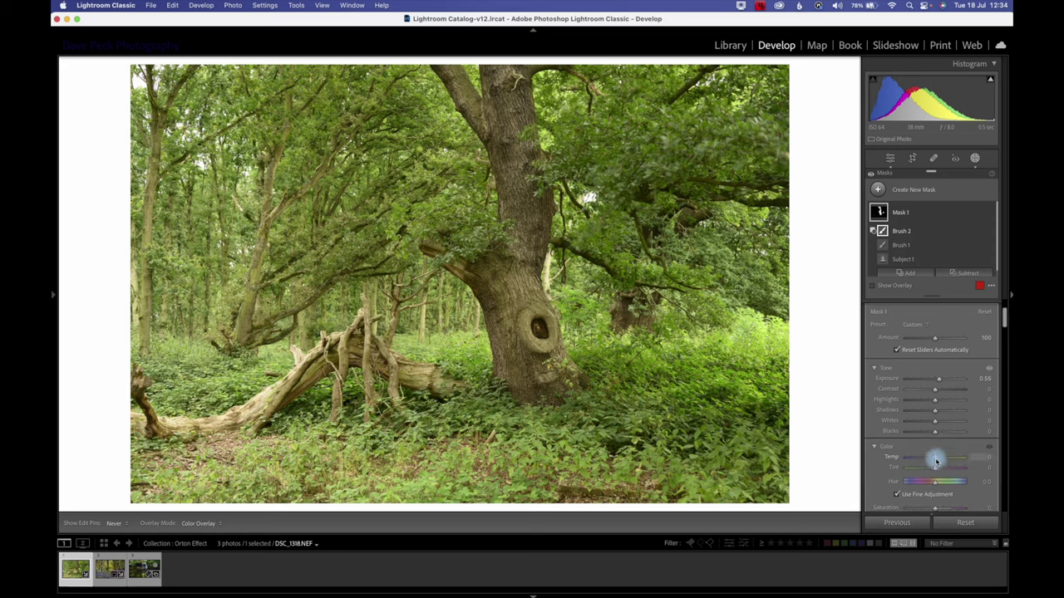
pyautogui.moveTo(936, 459); pyautogui.dragTo(940, 459)
pyautogui.scroll(-2, 939, 458)
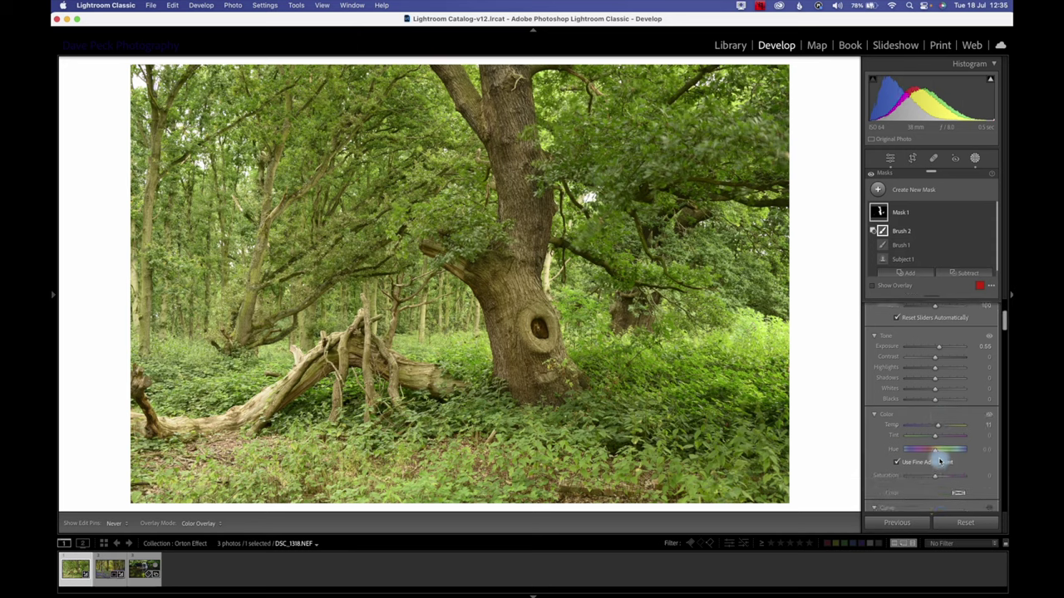
pyautogui.moveTo(936, 378); pyautogui.dragTo(944, 349)
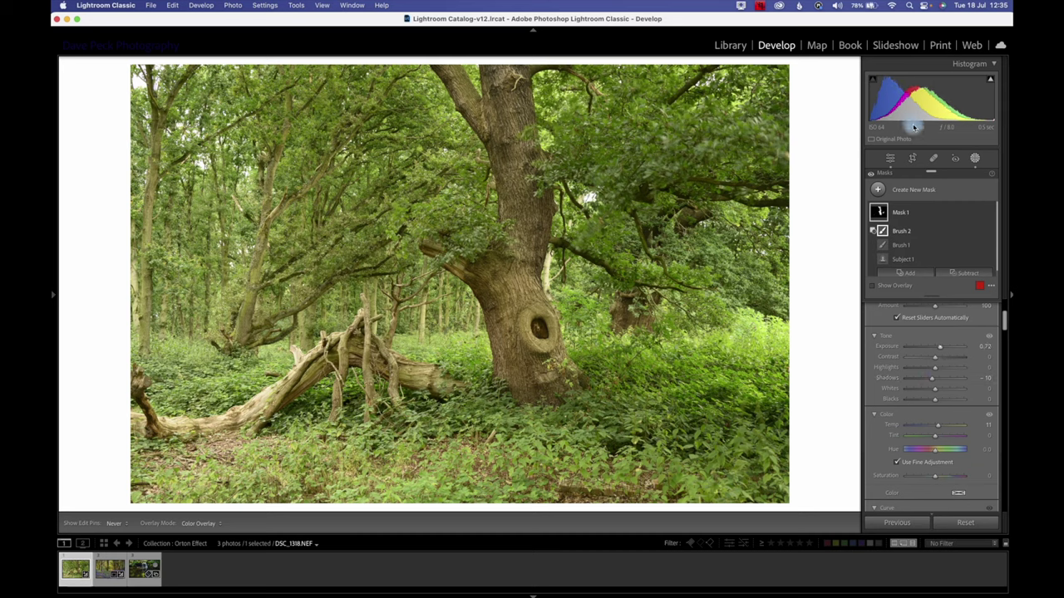
# Crop the photo to a 6.5 x 2.4 aspect ratio, framing the oak and fallen log and trimming the far side beyond the oak.
pyautogui.click(912, 158)
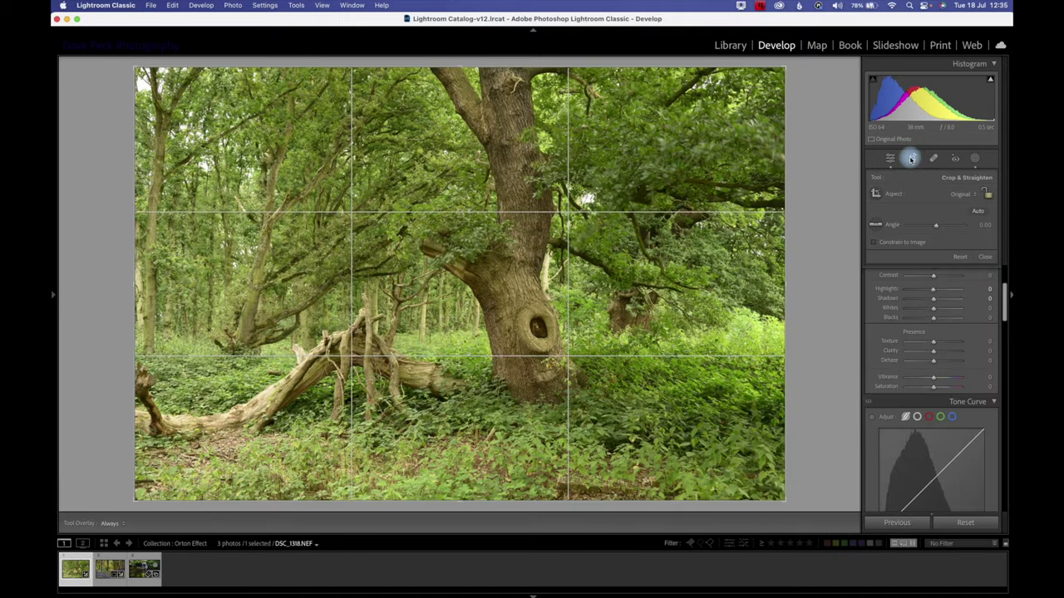
pyautogui.click(968, 196)
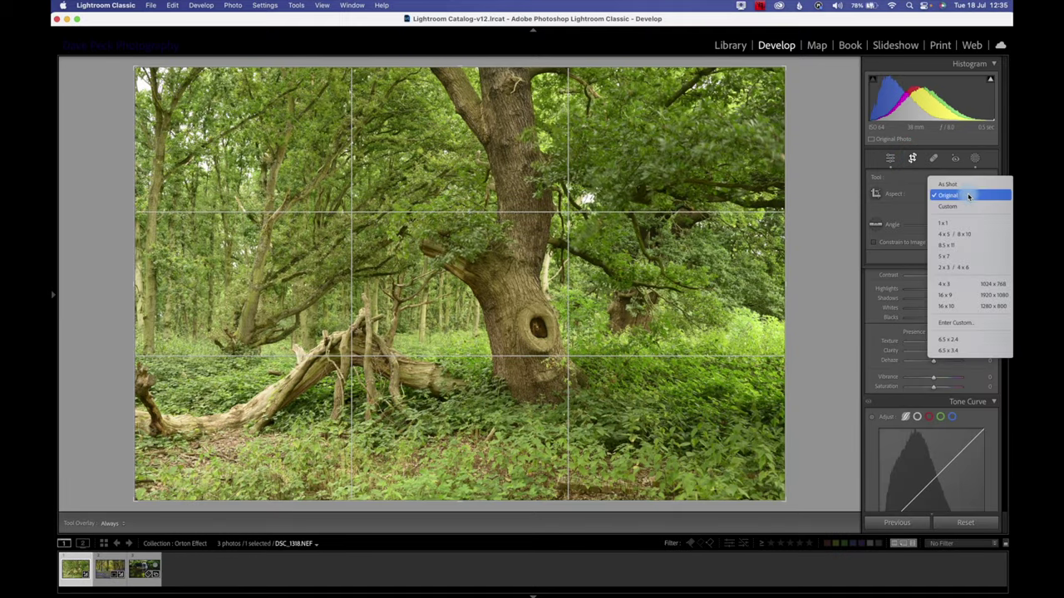
pyautogui.click(944, 343)
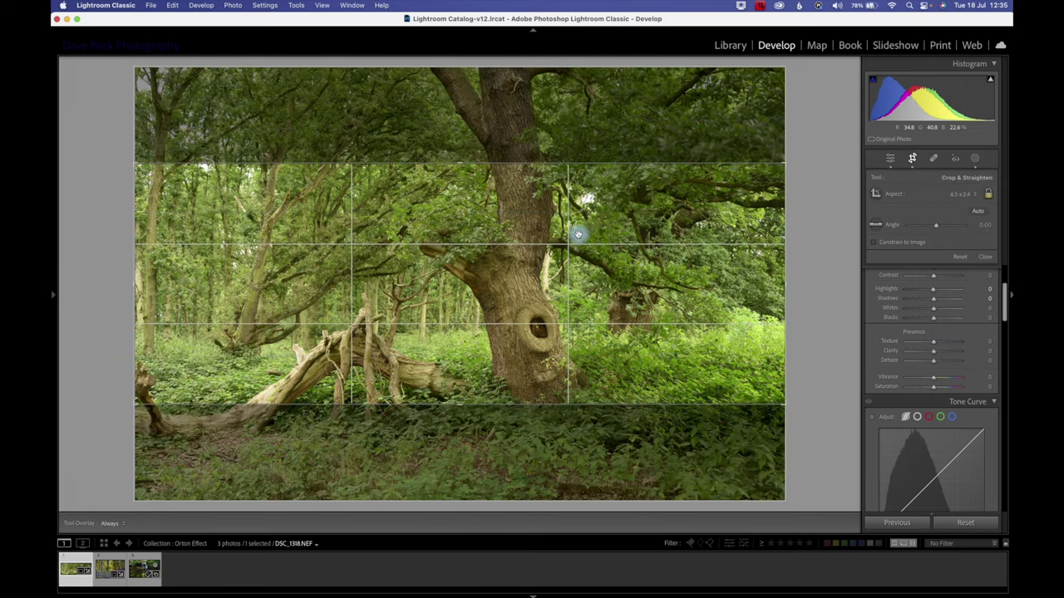
pyautogui.moveTo(578, 236); pyautogui.dragTo(586, 196)
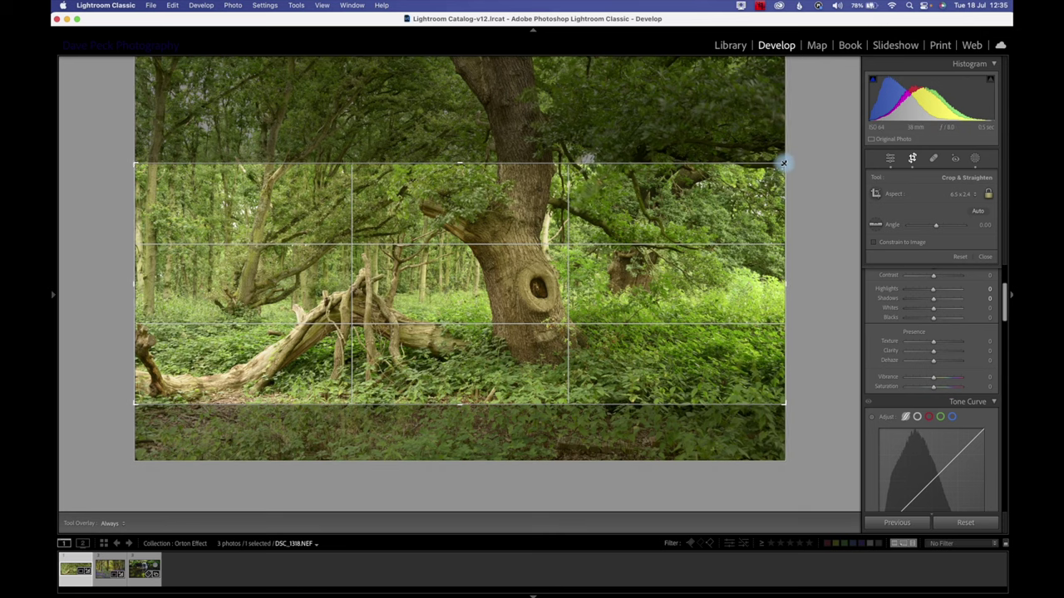
pyautogui.moveTo(783, 163); pyautogui.dragTo(765, 166)
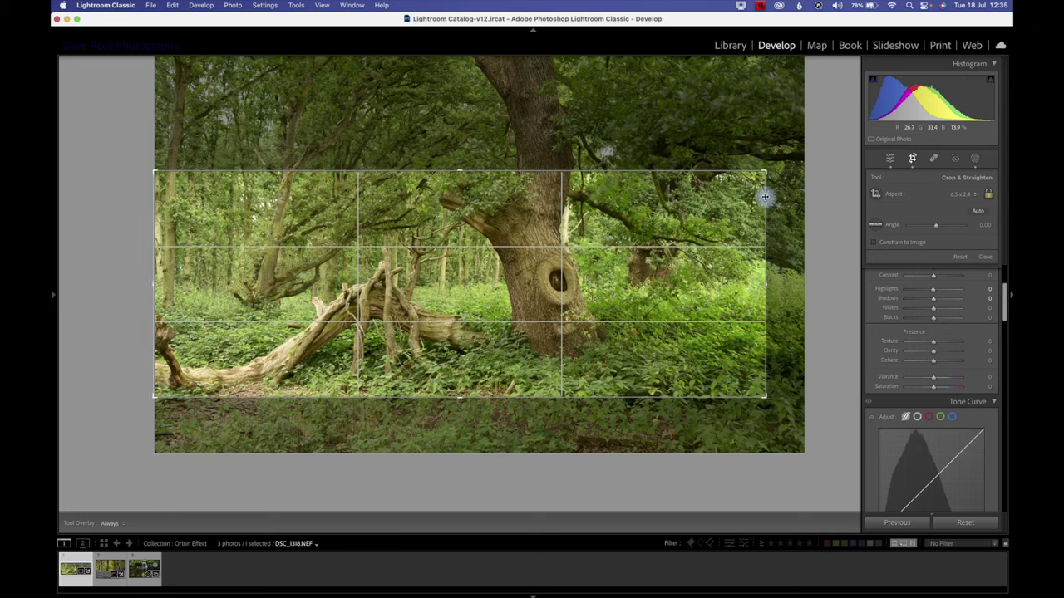
pyautogui.moveTo(764, 172); pyautogui.dragTo(761, 174)
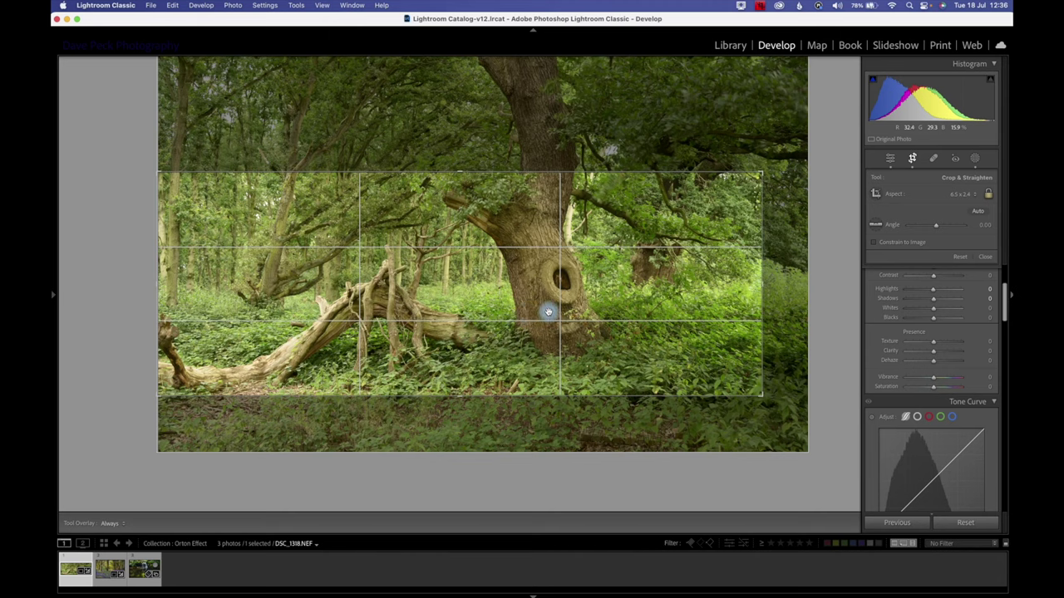
pyautogui.press('Return')
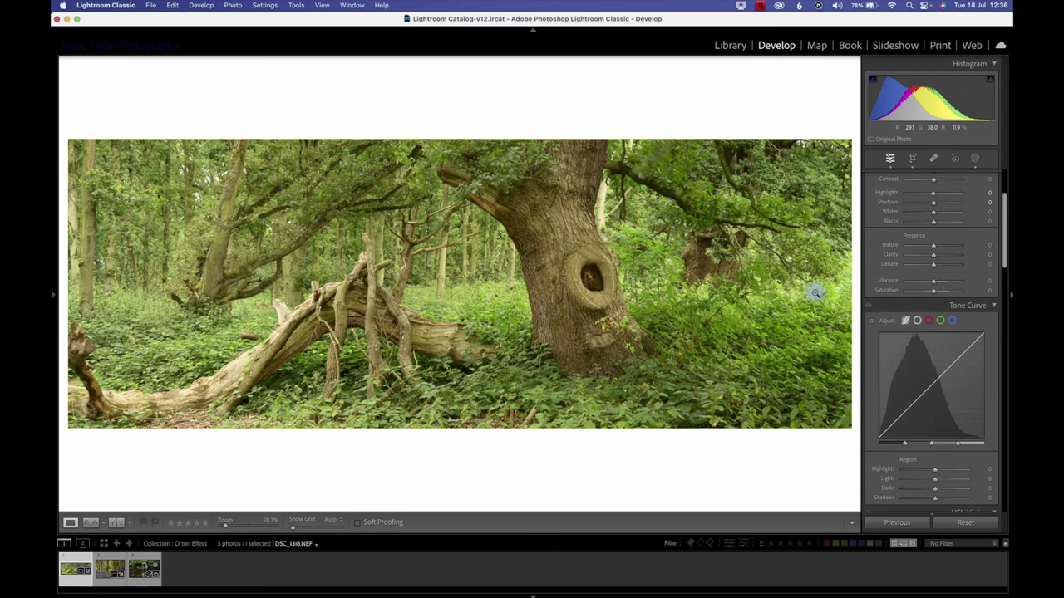
# Try a Texture of -96 on the whole photo, checking the oak trunk up close, and return Texture to 0.
pyautogui.click(933, 247)
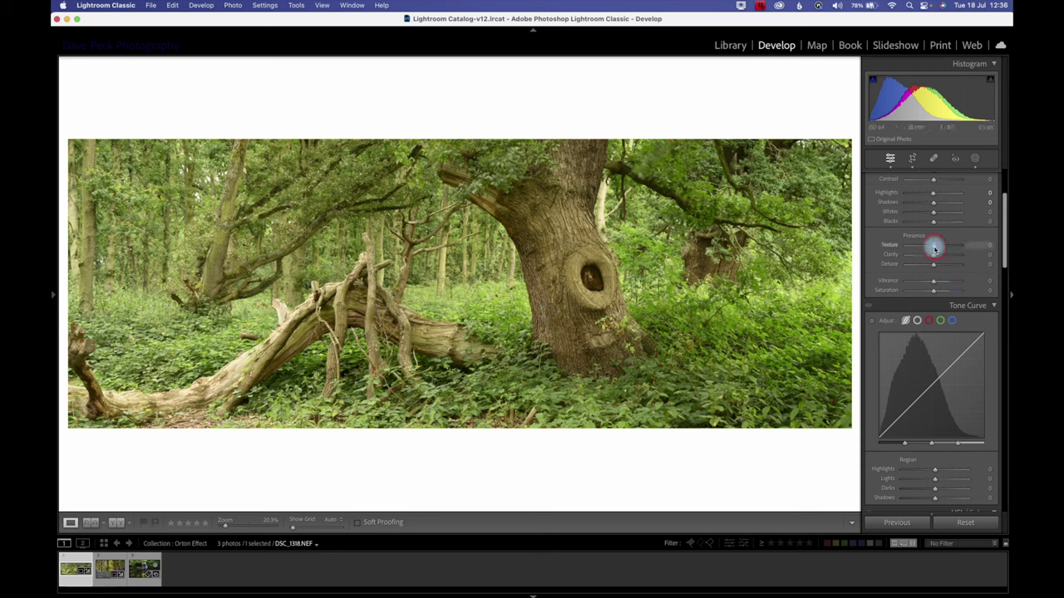
pyautogui.moveTo(935, 249); pyautogui.dragTo(907, 248)
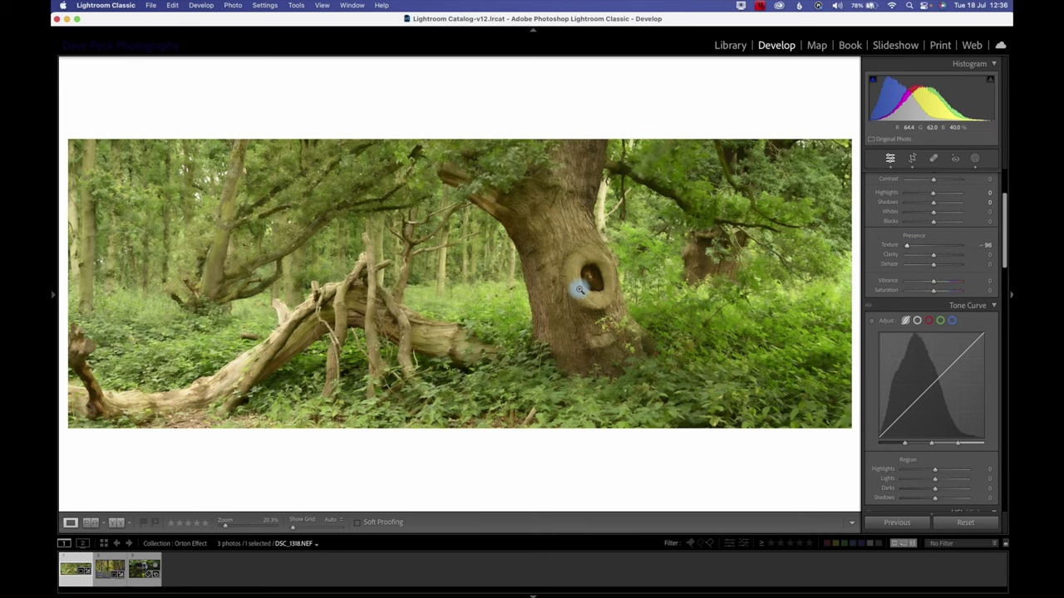
pyautogui.click(608, 283)
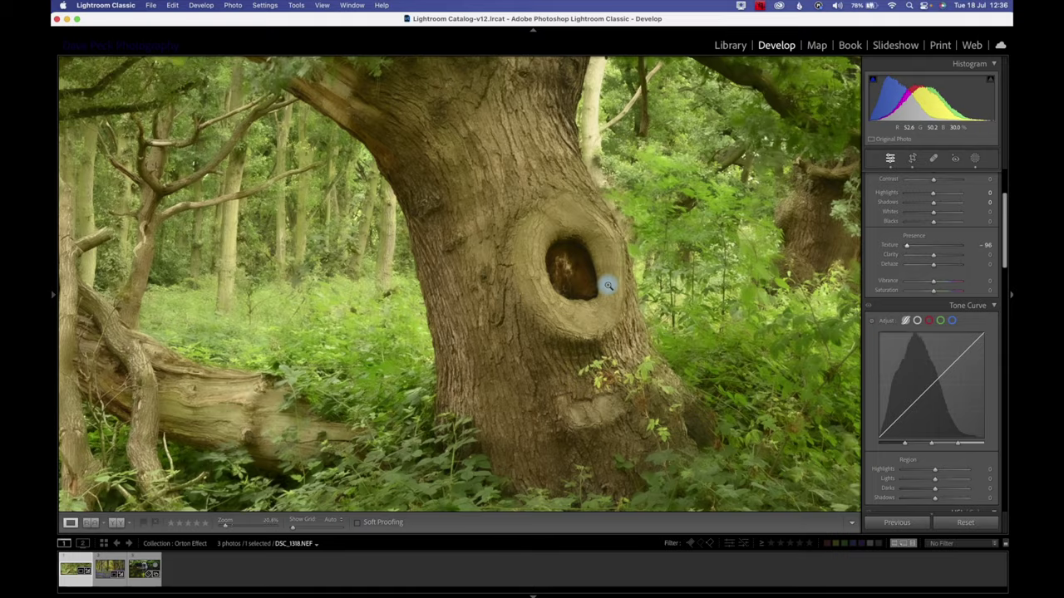
pyautogui.click(607, 286)
pyautogui.click(607, 285)
pyautogui.click(608, 285)
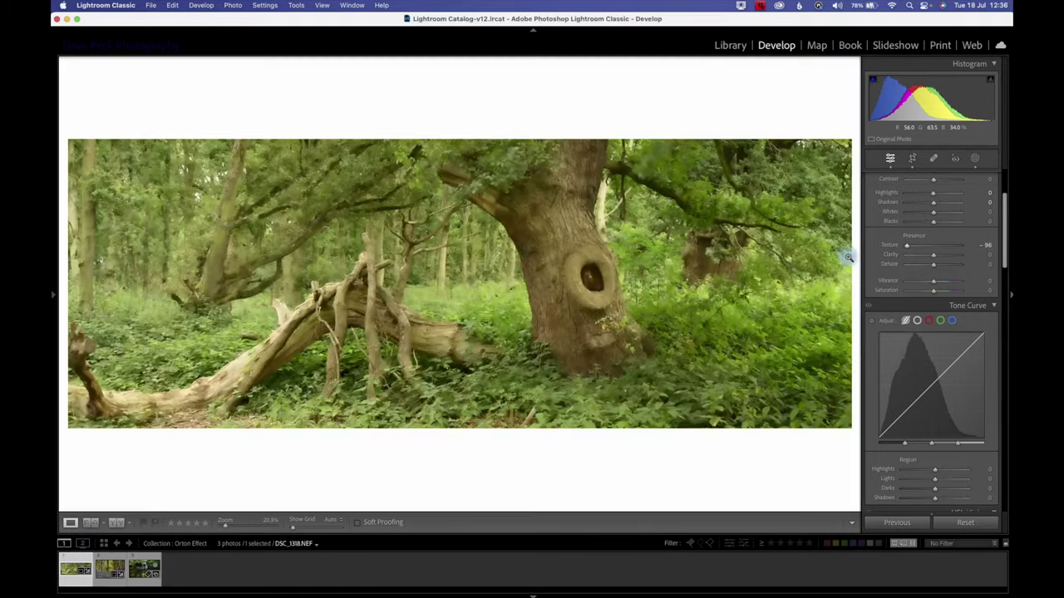
pyautogui.moveTo(906, 246); pyautogui.dragTo(931, 247)
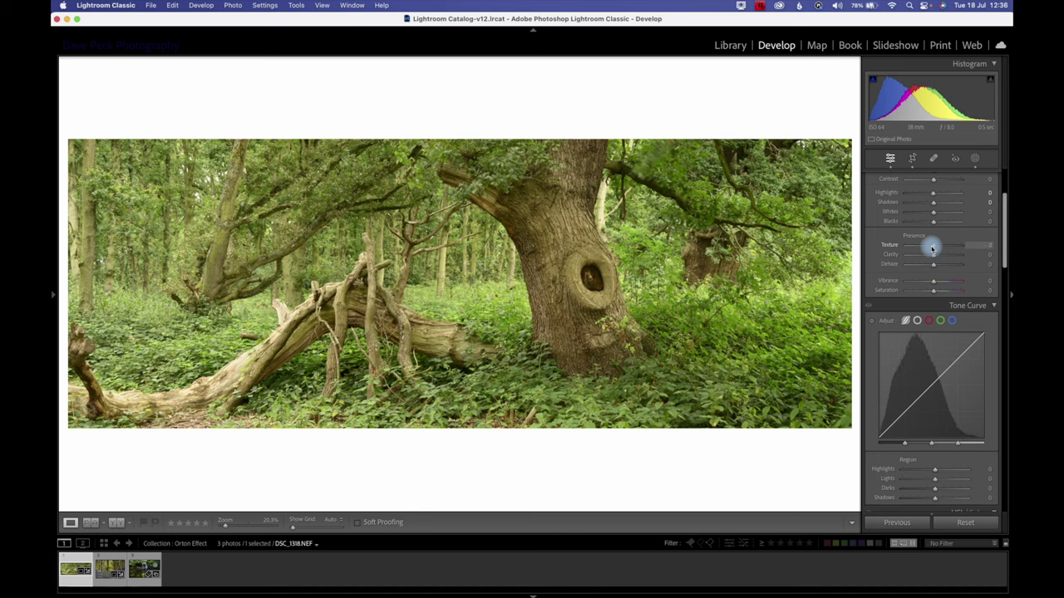
# Check the photo's Edit In options and the available Photoshop versions in the External Editing preferences, leaving the preferences unchanged.
pyautogui.click(238, 6)
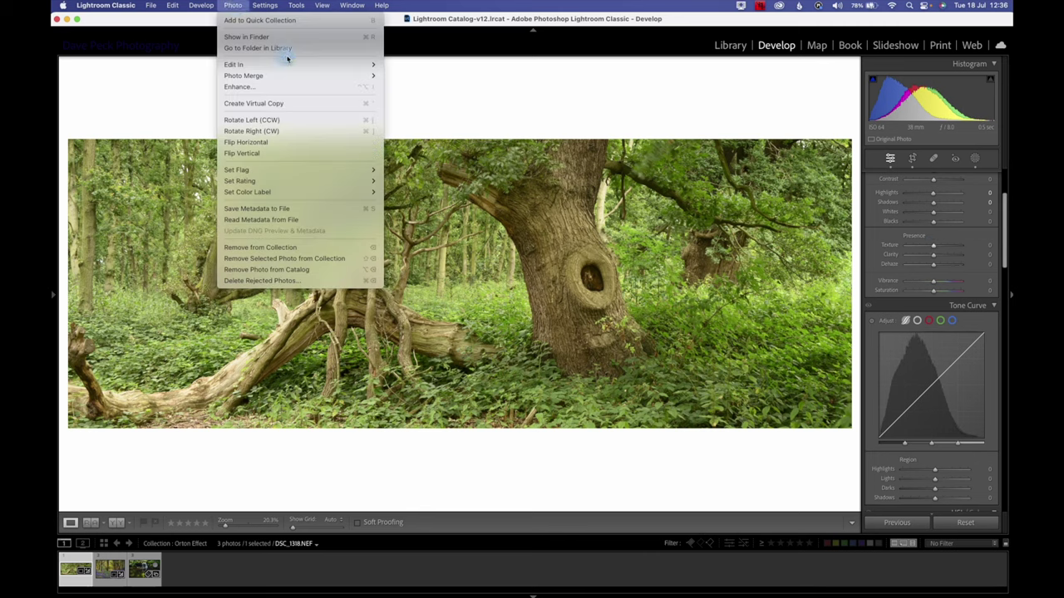
pyautogui.moveTo(289, 65)
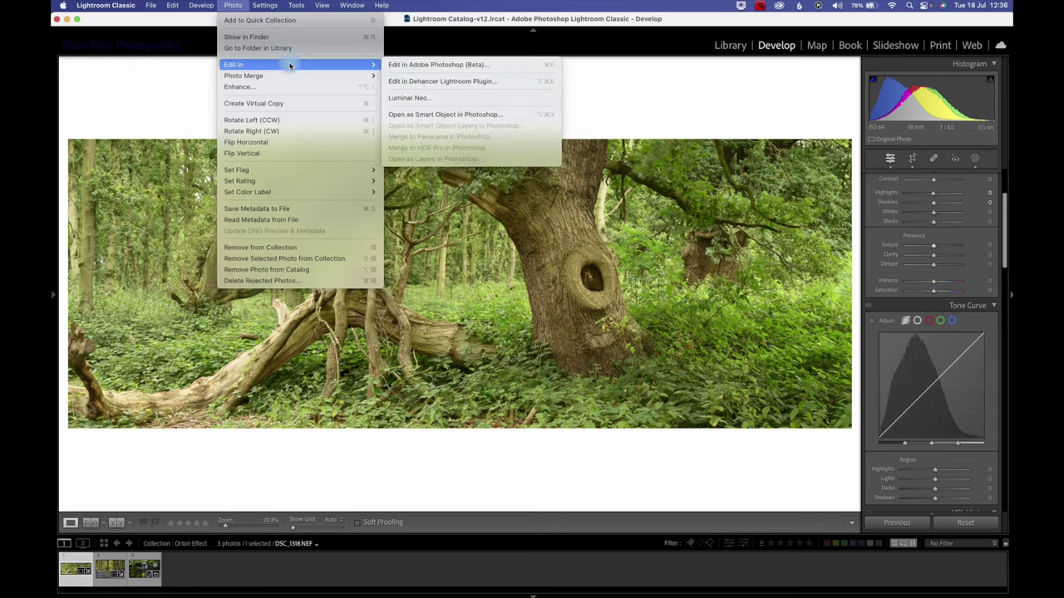
pyautogui.click(400, 67)
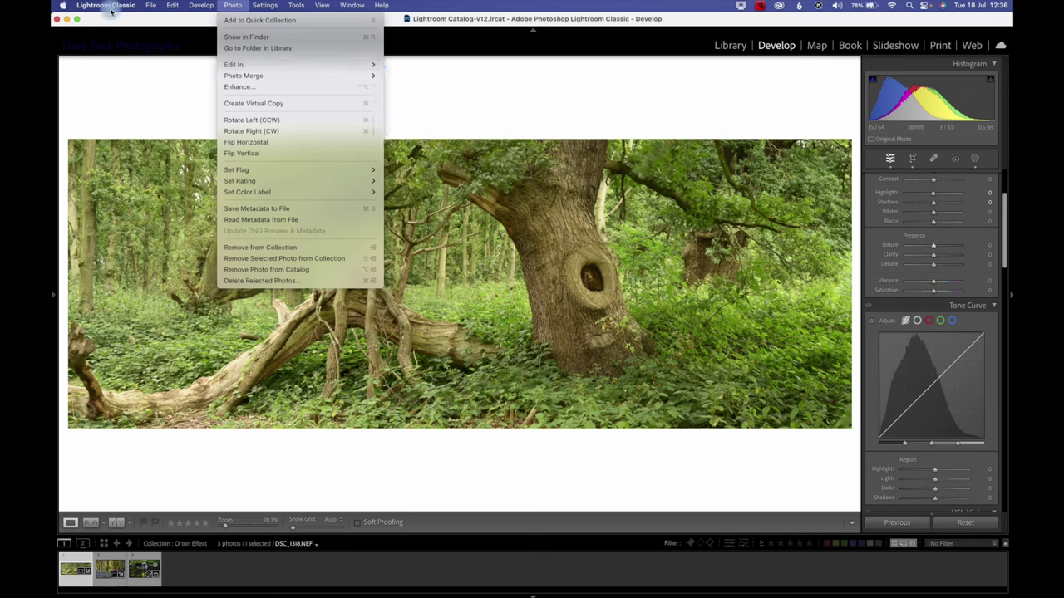
pyautogui.moveTo(109, 7)
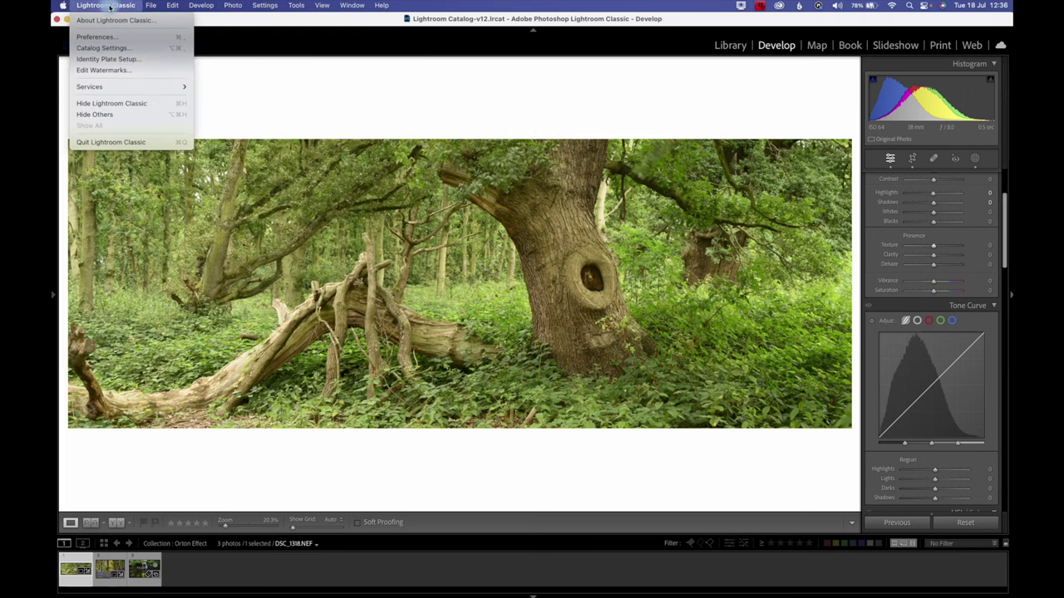
pyautogui.click(107, 37)
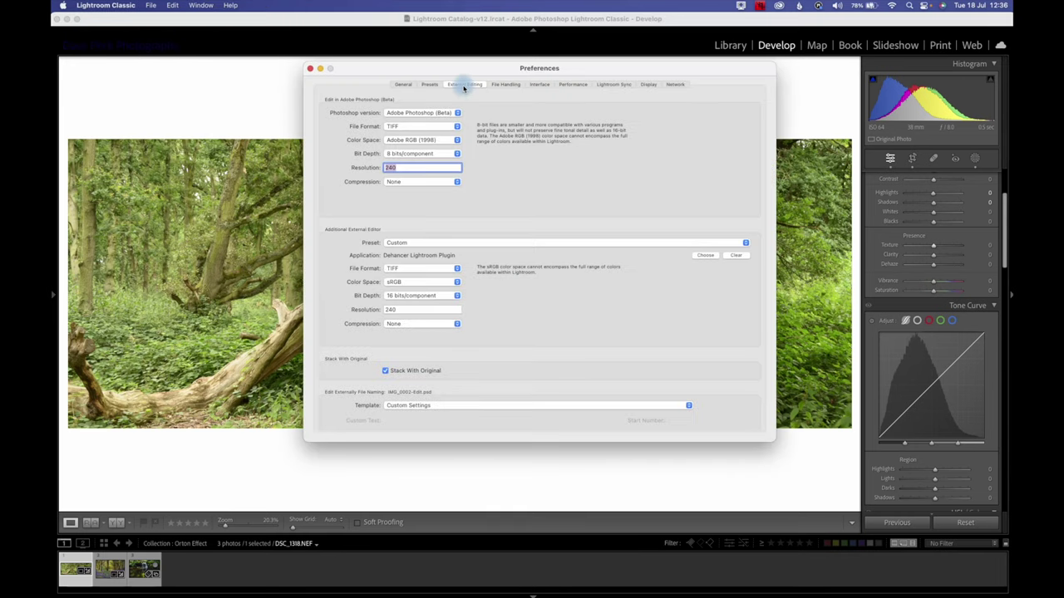
pyautogui.click(439, 113)
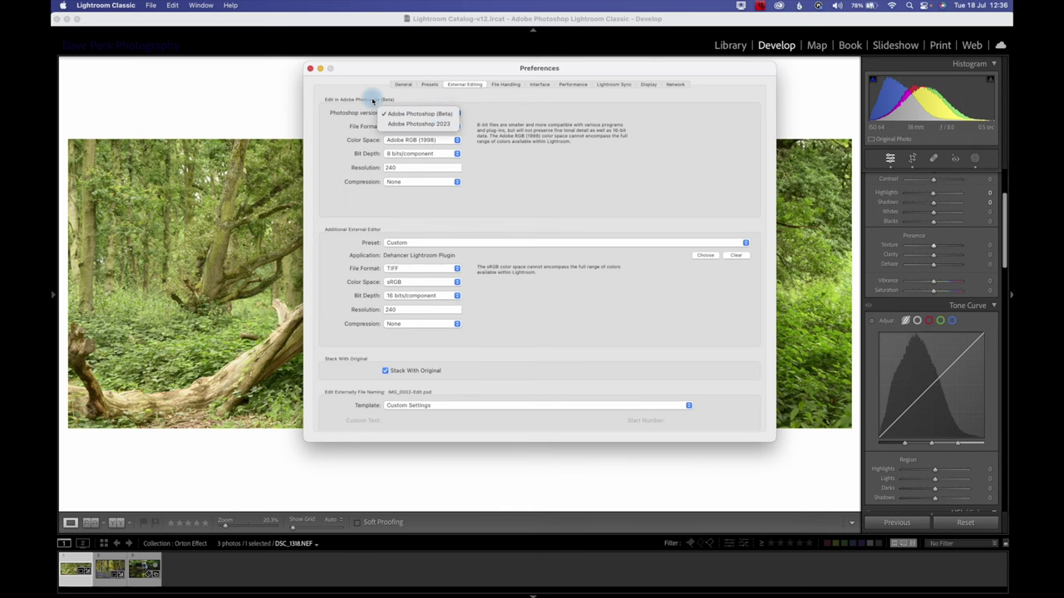
pyautogui.click(312, 69)
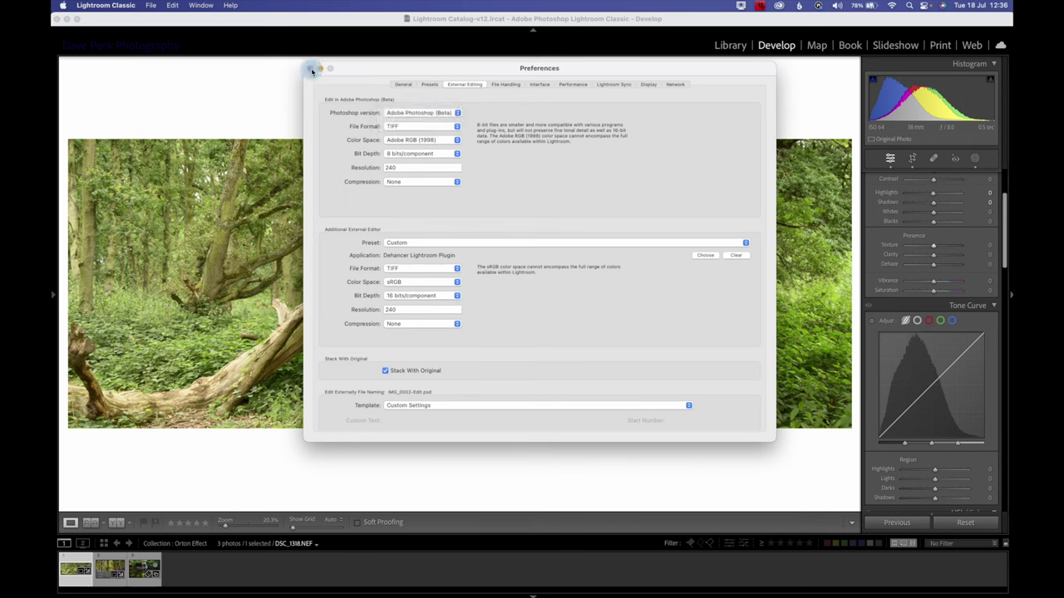
pyautogui.click(310, 69)
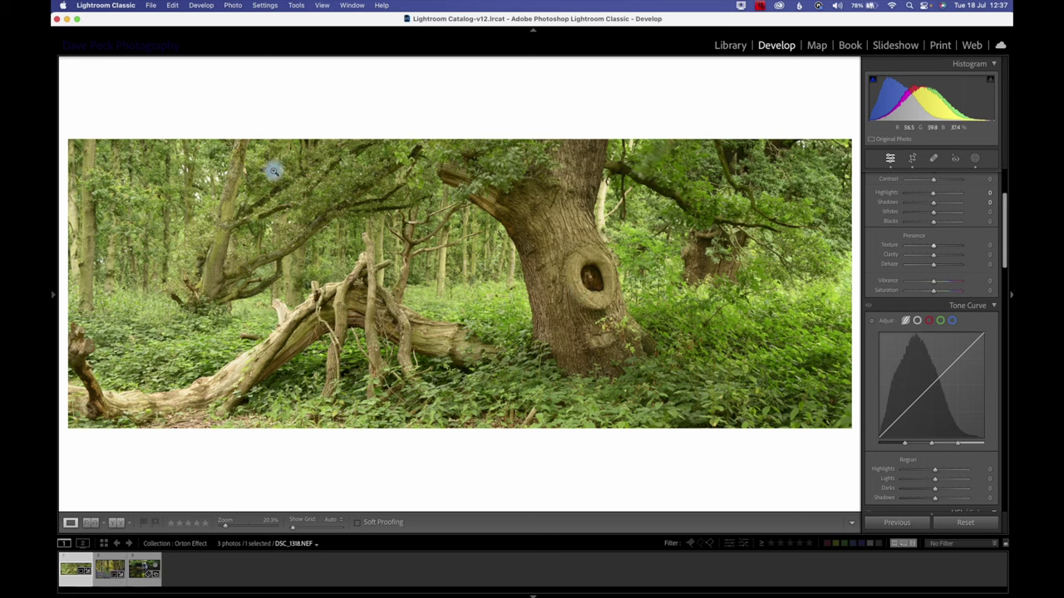
# Open the cropped woodland photo from Lightroom in Photoshop (Beta) for editing and enlarge the view on the oak trunk.
pyautogui.click(234, 7)
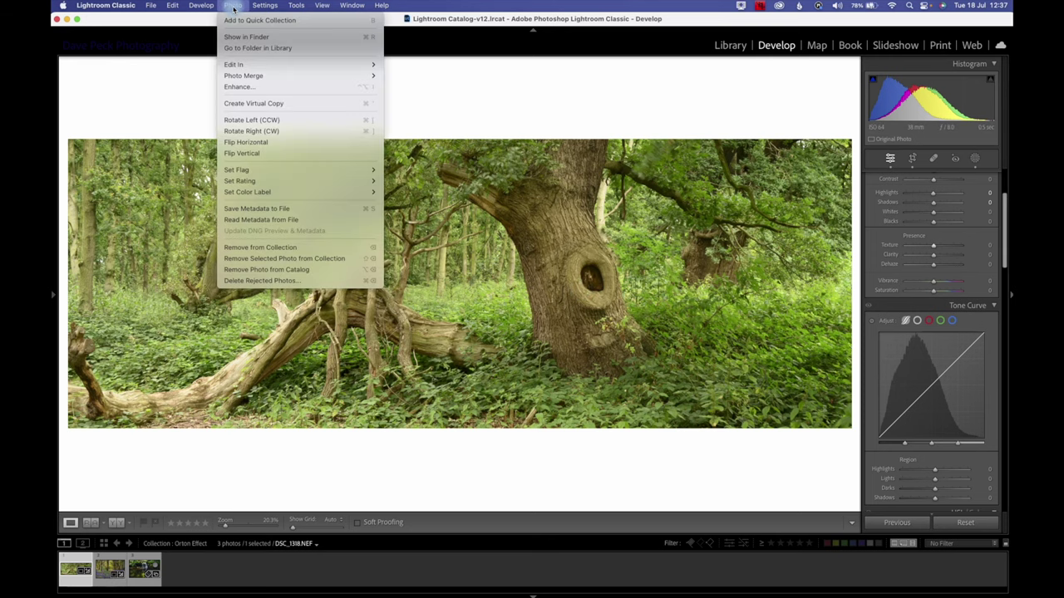
pyautogui.moveTo(253, 6)
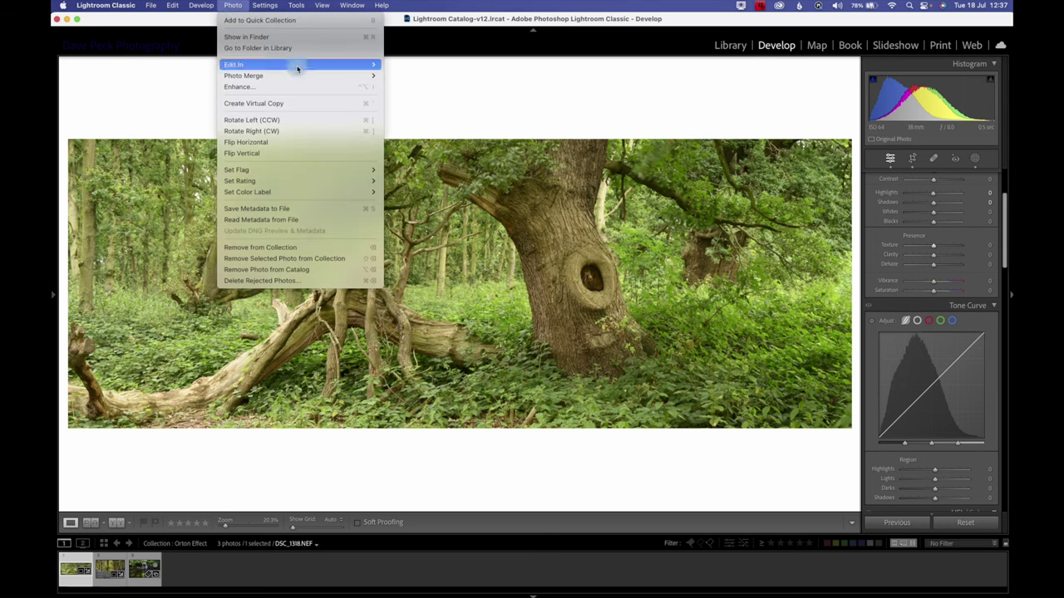
pyautogui.moveTo(351, 68)
pyautogui.click(427, 65)
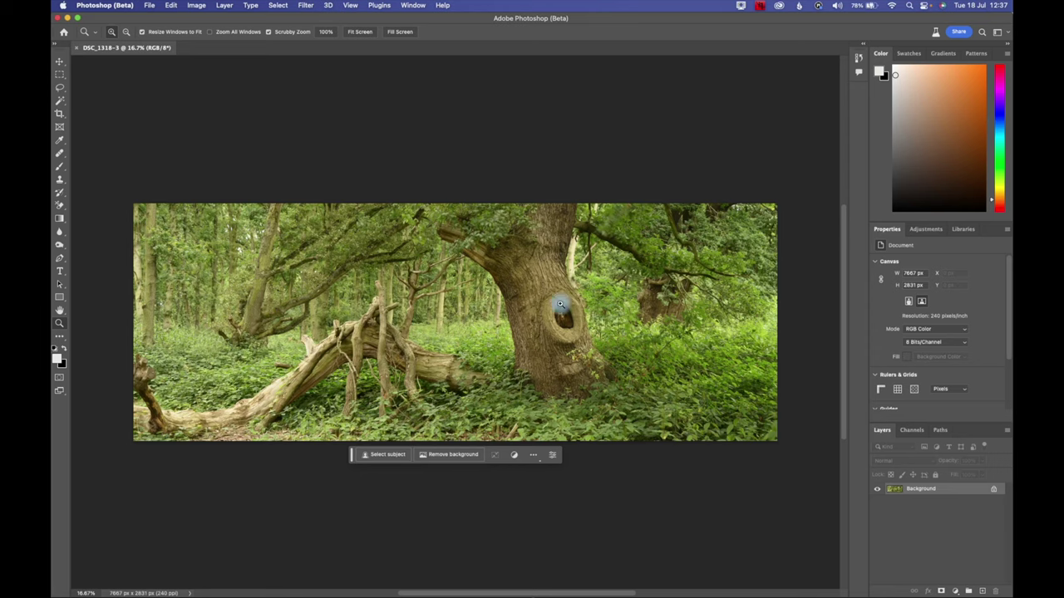
pyautogui.click(560, 329)
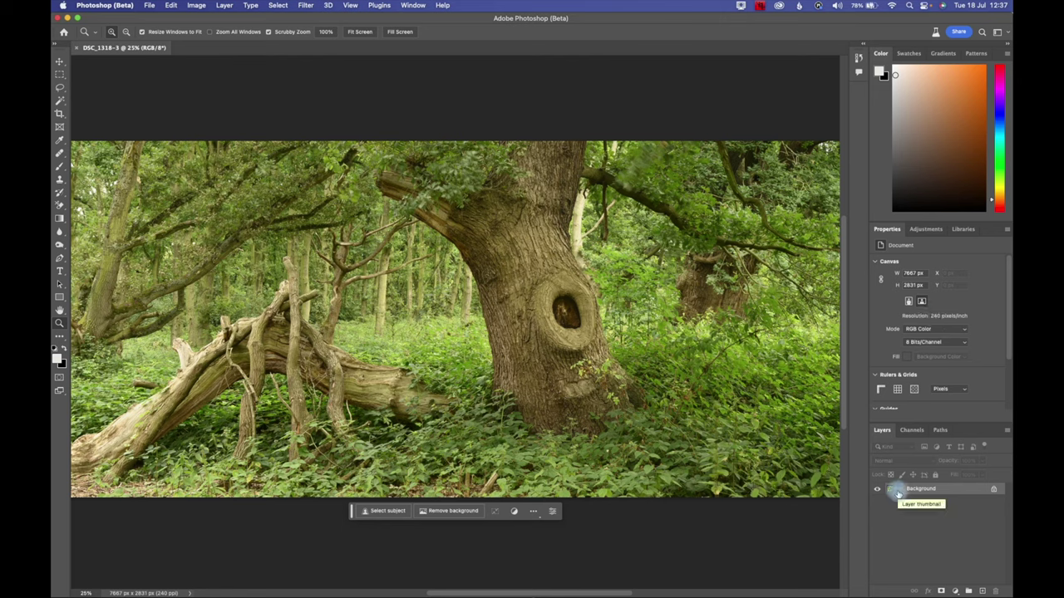
# Duplicate the Background layer and apply a Gaussian Blur with a radius of 45.8 pixels to the copy.
pyautogui.press('super+j')
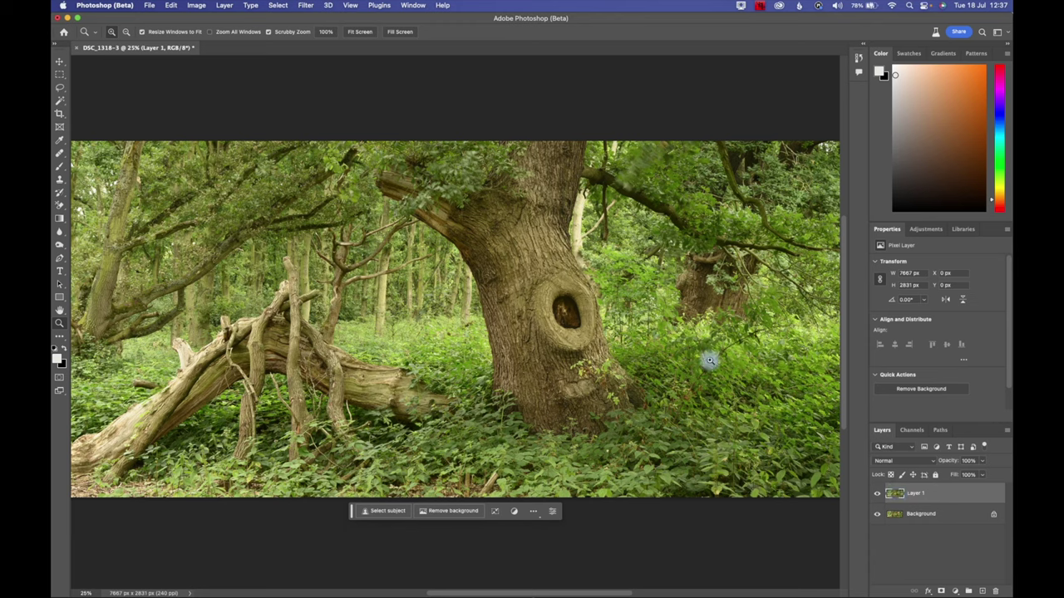
pyautogui.click(308, 6)
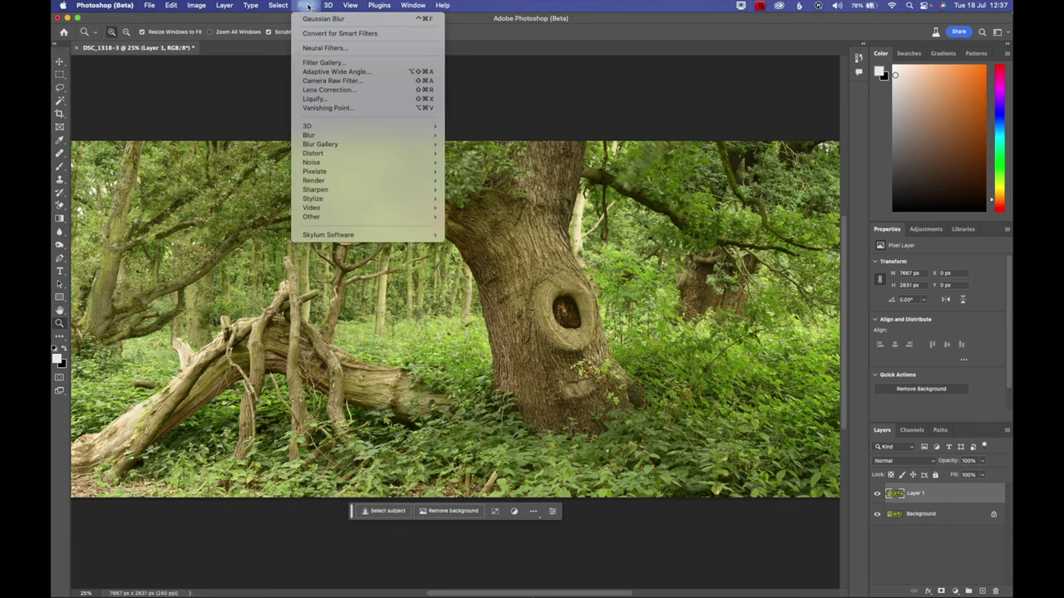
pyautogui.moveTo(332, 136)
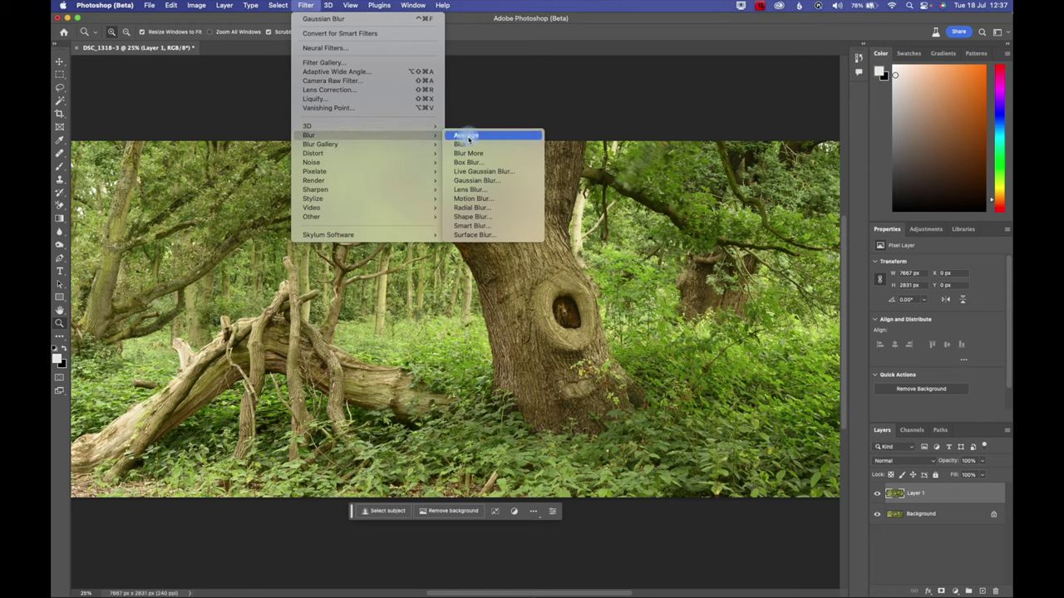
pyautogui.click(468, 179)
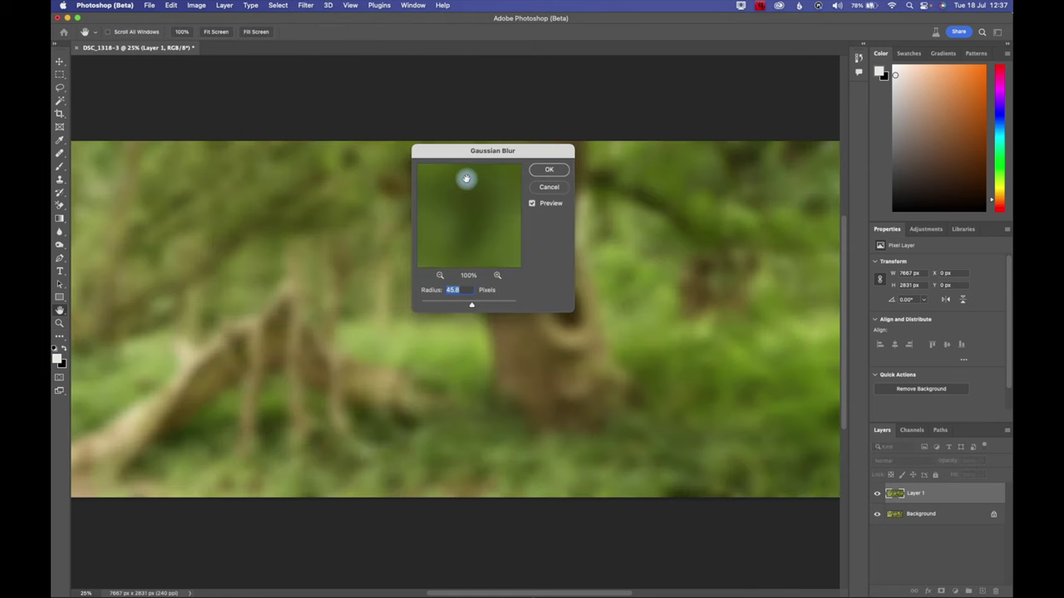
pyautogui.moveTo(475, 301); pyautogui.dragTo(472, 307)
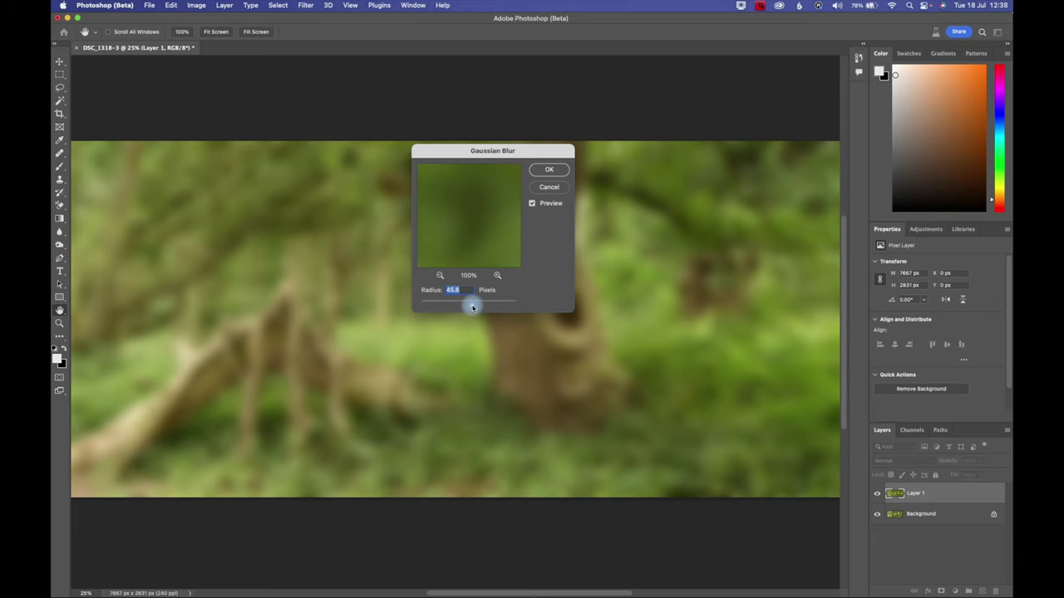
pyautogui.moveTo(472, 307); pyautogui.dragTo(472, 307)
pyautogui.click(551, 172)
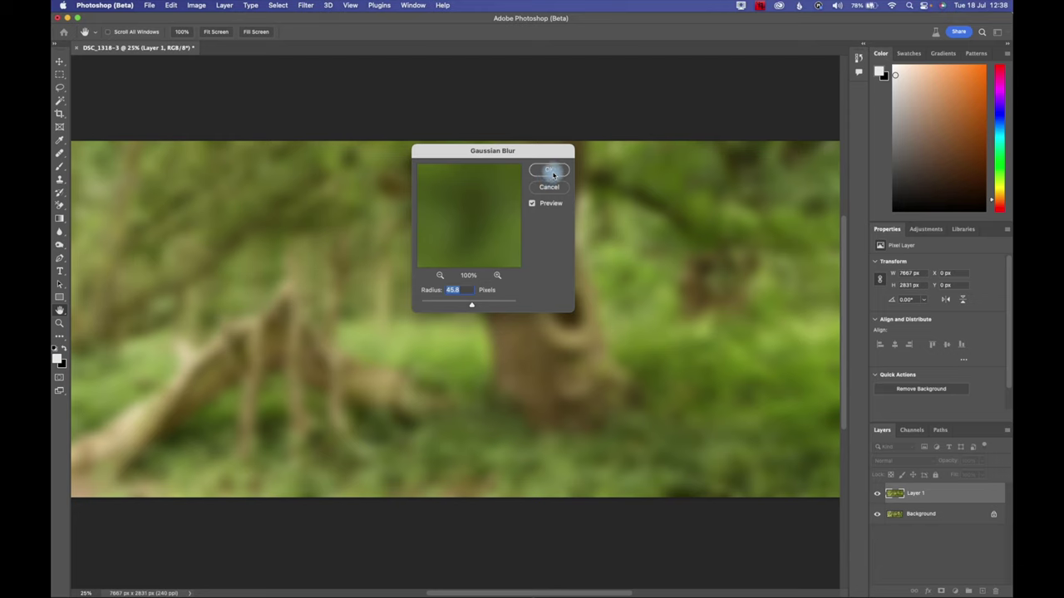
pyautogui.press('z')
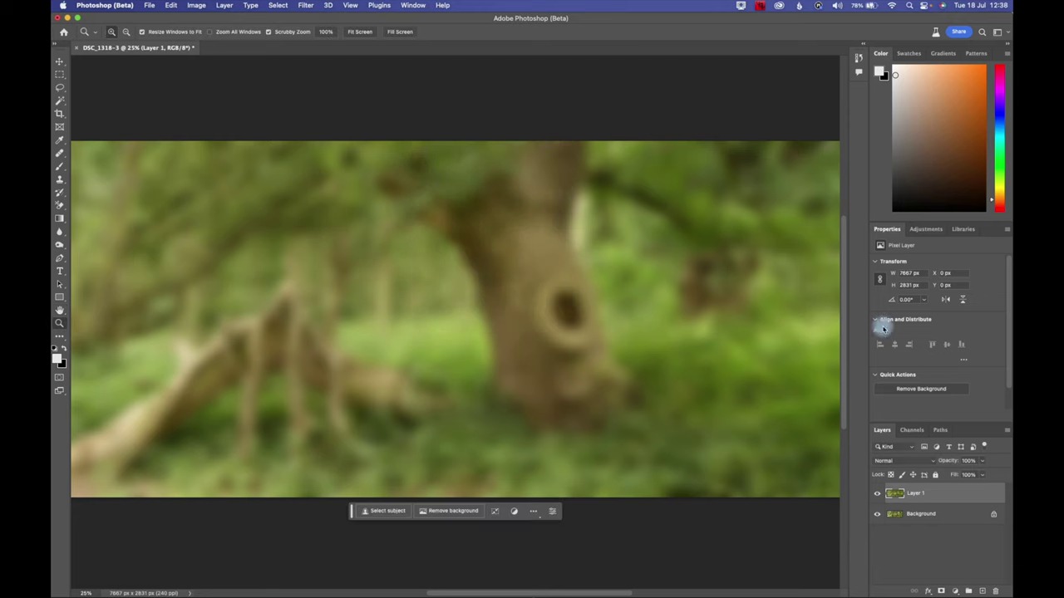
# Add a Levels adjustment layer above the blurred layer with the black input at 26 and the white input at 163.
pyautogui.click(927, 230)
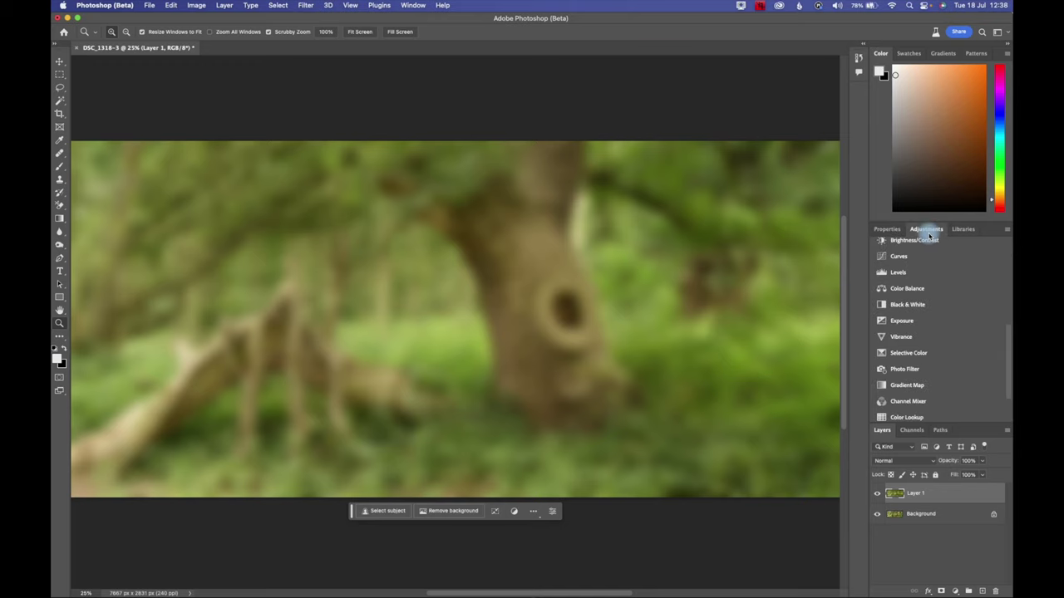
pyautogui.click(897, 273)
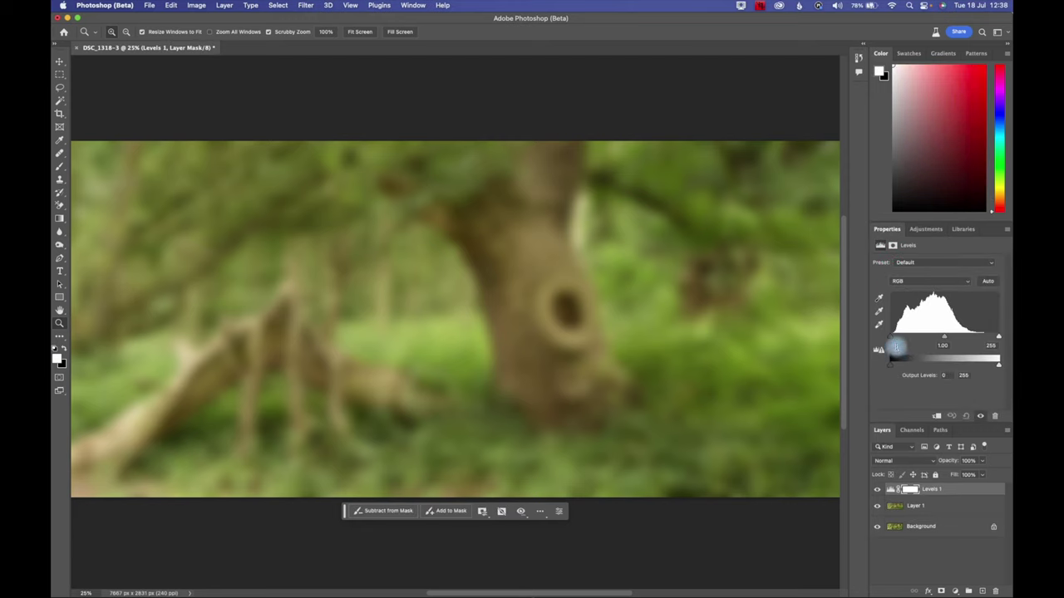
pyautogui.moveTo(894, 340); pyautogui.dragTo(902, 340)
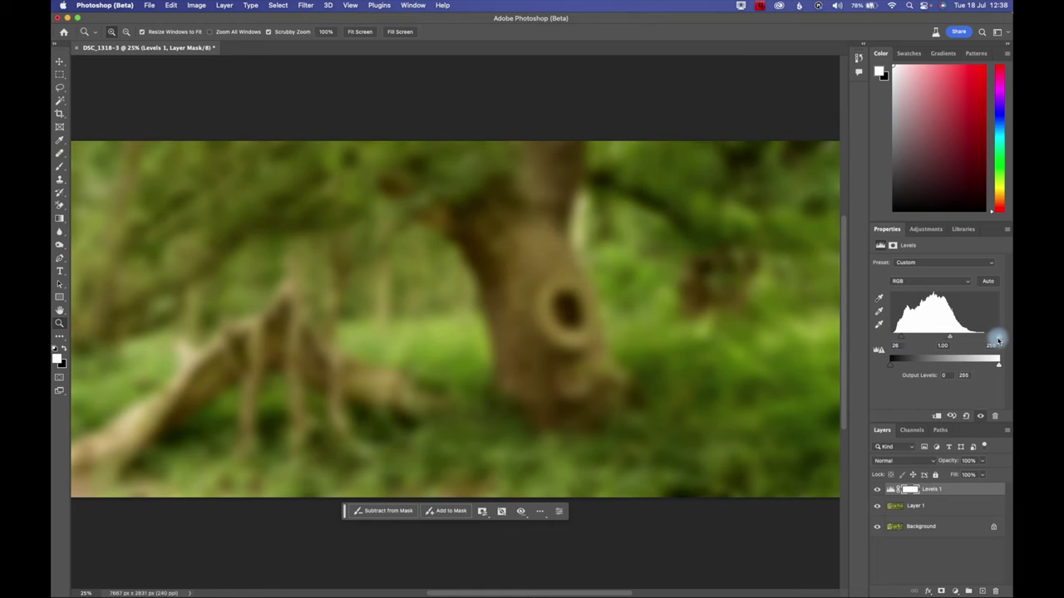
pyautogui.moveTo(998, 338); pyautogui.dragTo(962, 339)
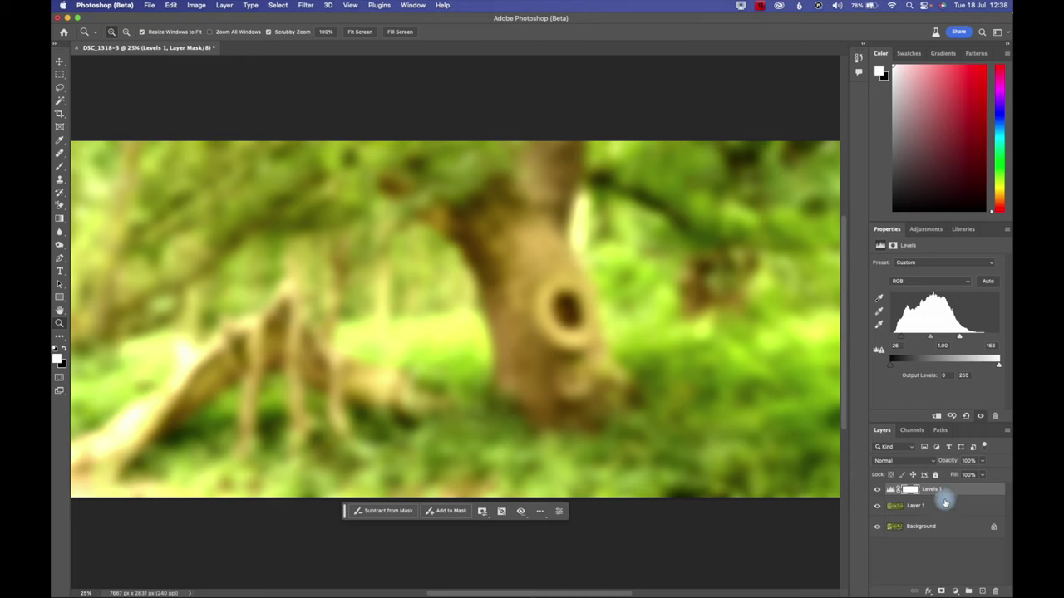
# Merge the Levels adjustment layer with the blurred layer beneath it, leaving the Background layer separate.
pyautogui.click(946, 503)
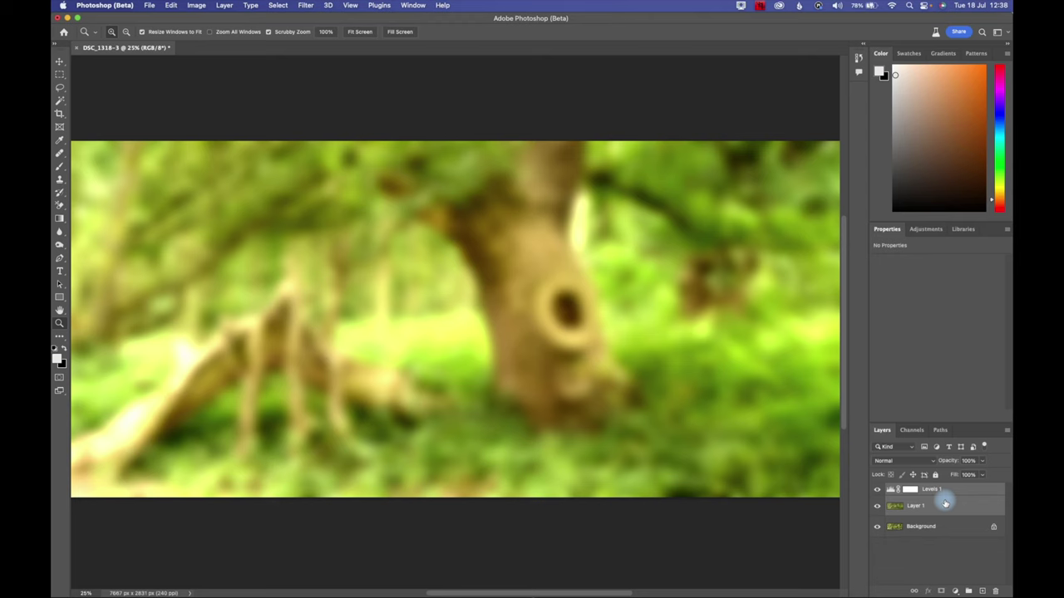
pyautogui.rightClick(945, 503)
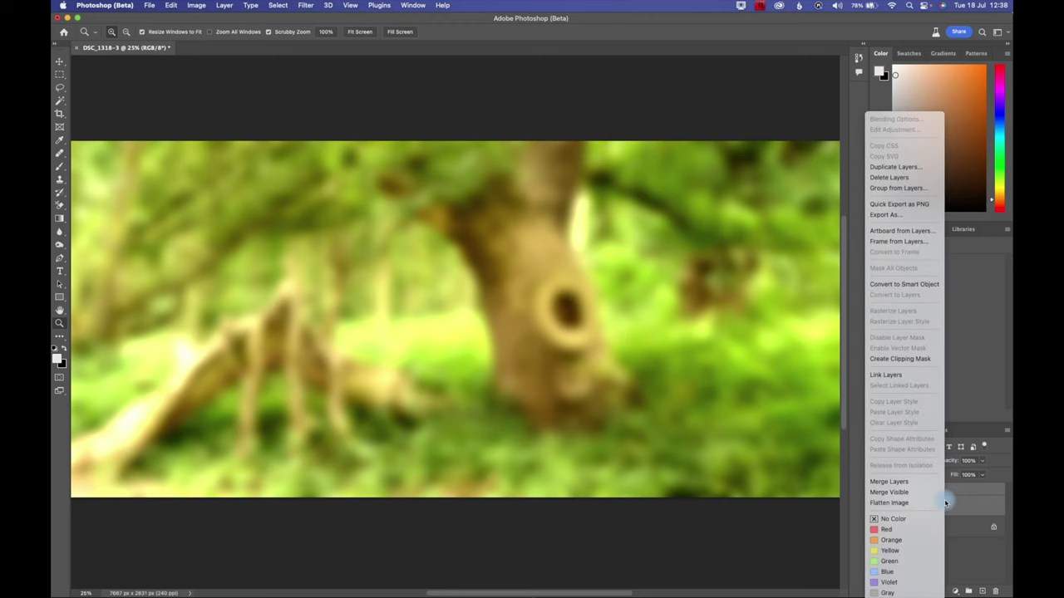
pyautogui.click(922, 482)
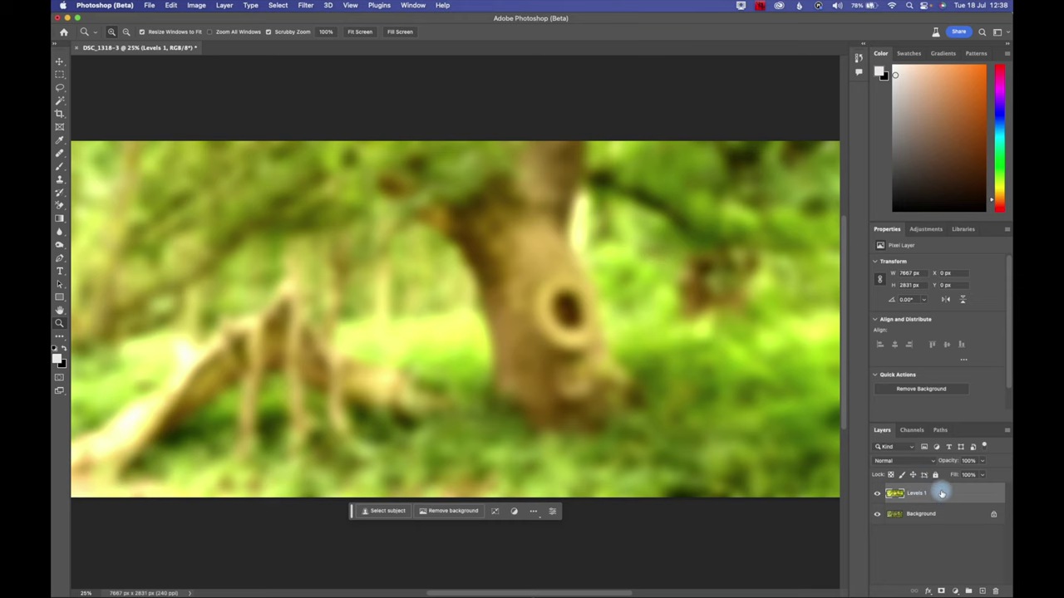
# Lower the merged blur layer's opacity to 26% for a soft Orton glow over the sharp photo.
pyautogui.click(982, 461)
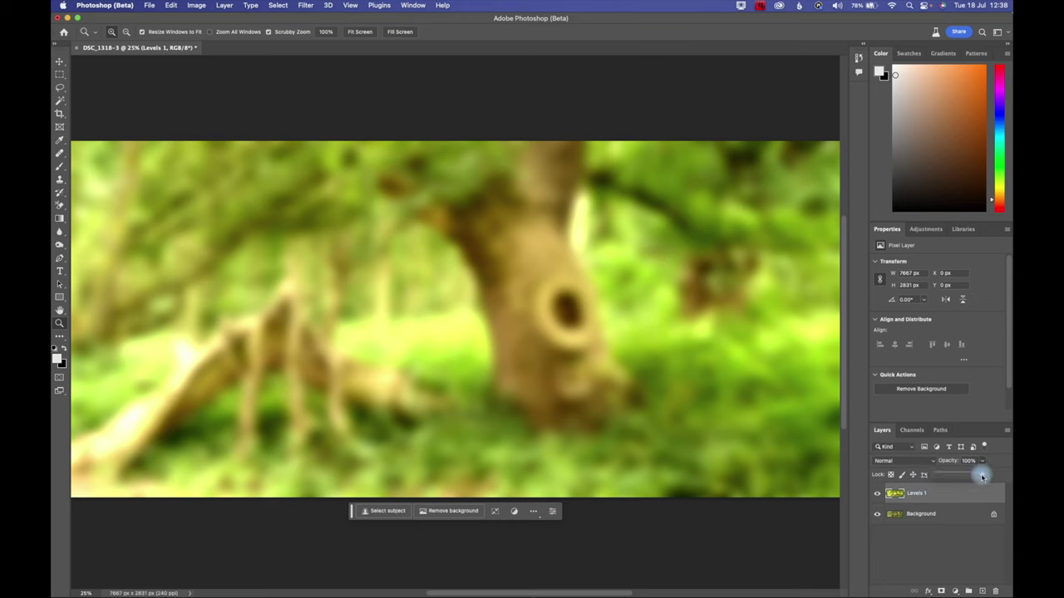
pyautogui.moveTo(982, 477); pyautogui.dragTo(951, 476)
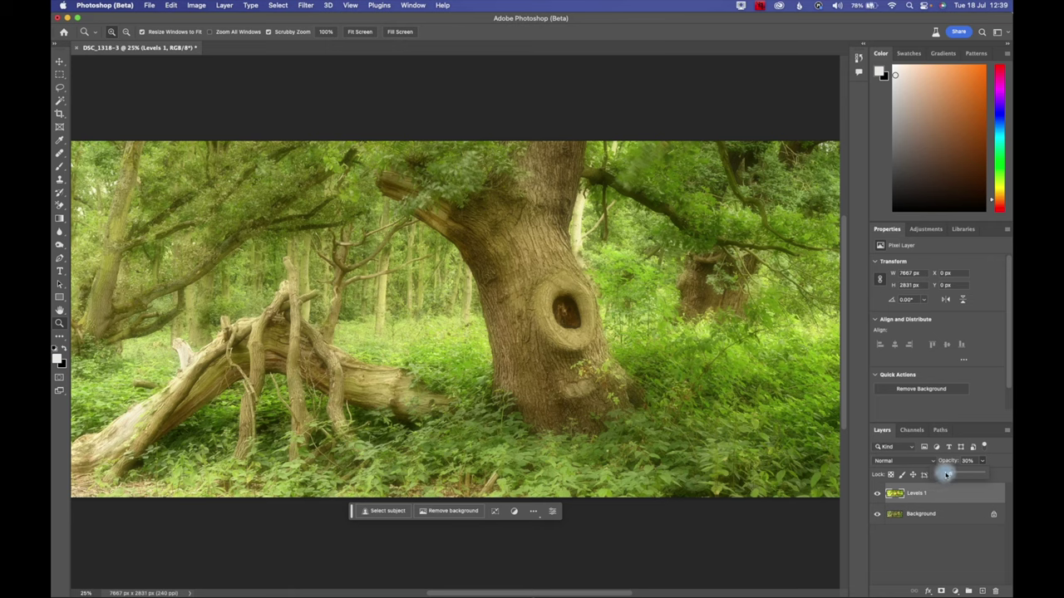
pyautogui.moveTo(947, 475); pyautogui.dragTo(949, 475)
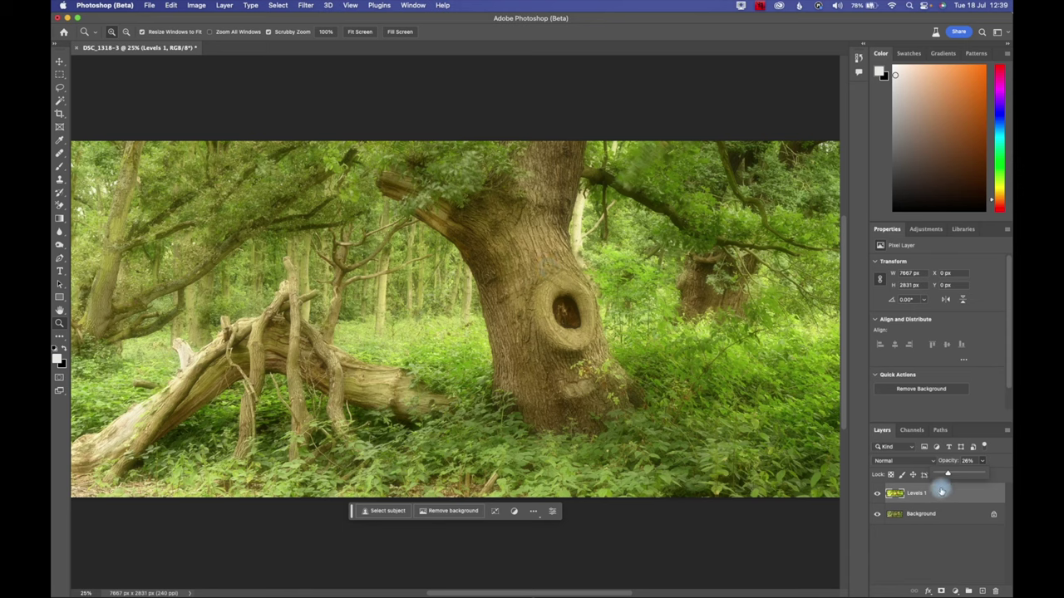
# Flatten the blur layer and Background into one layer and save the image back to Lightroom.
pyautogui.click(906, 513)
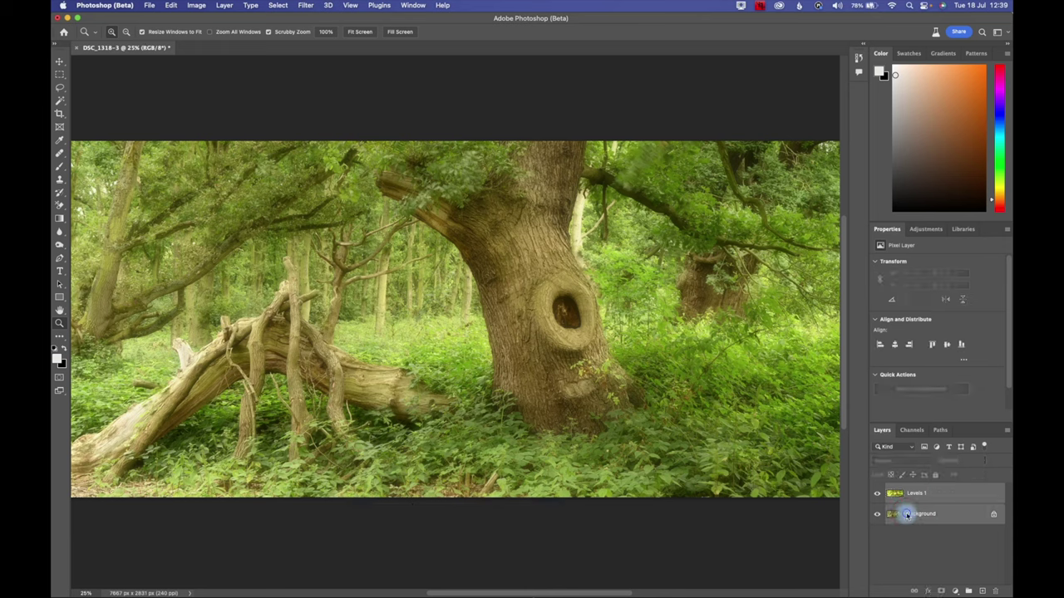
pyautogui.rightClick(906, 513)
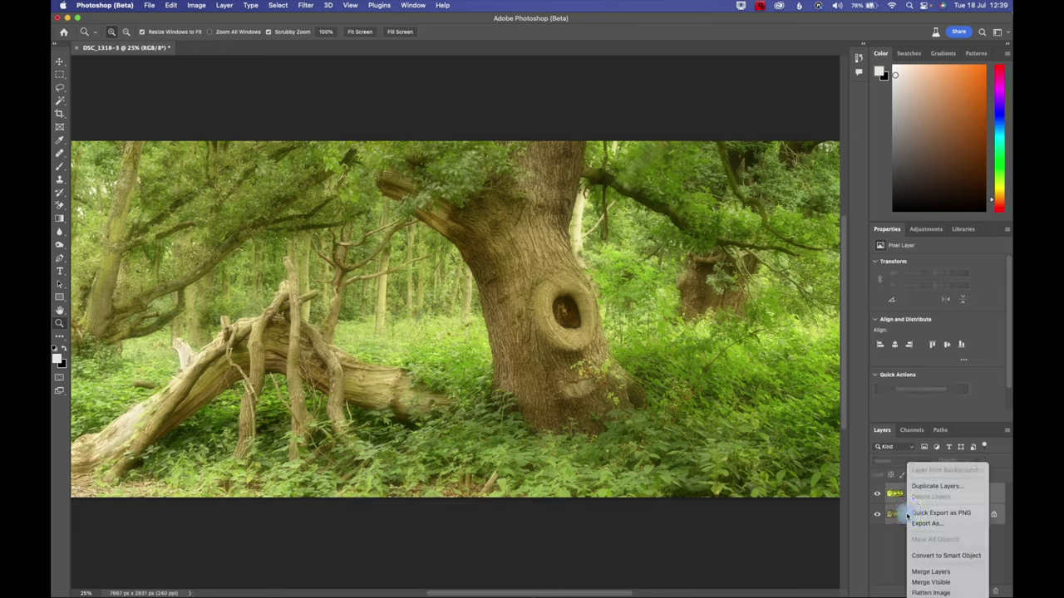
pyautogui.click(924, 591)
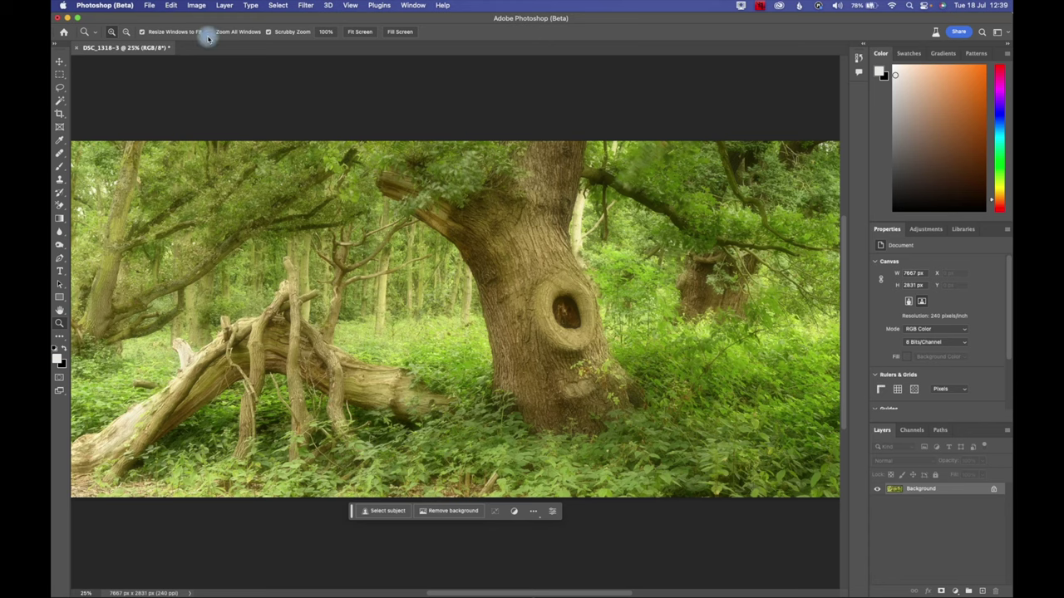
pyautogui.click(149, 6)
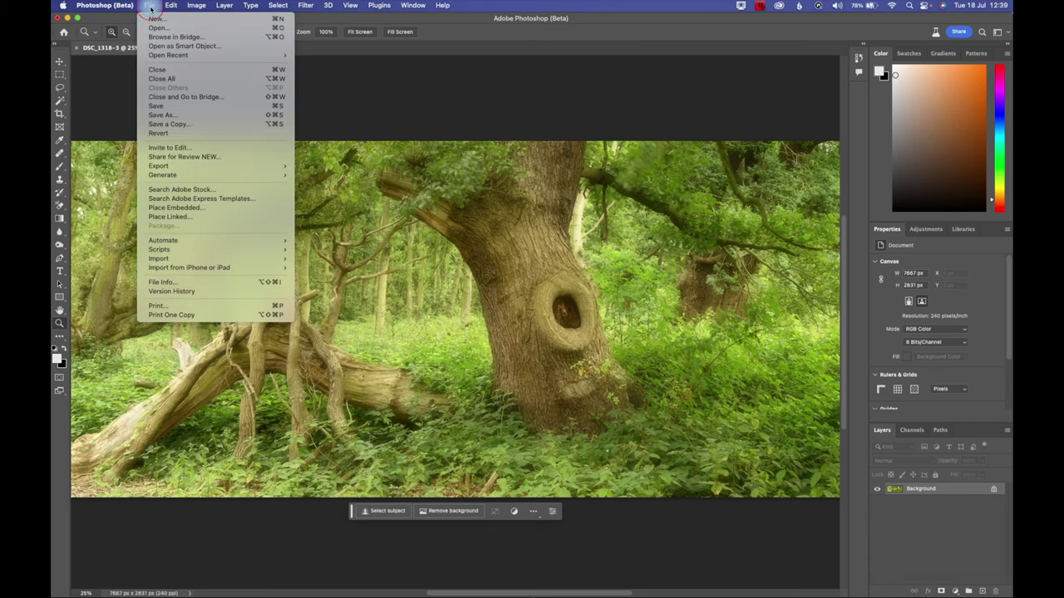
pyautogui.click(156, 105)
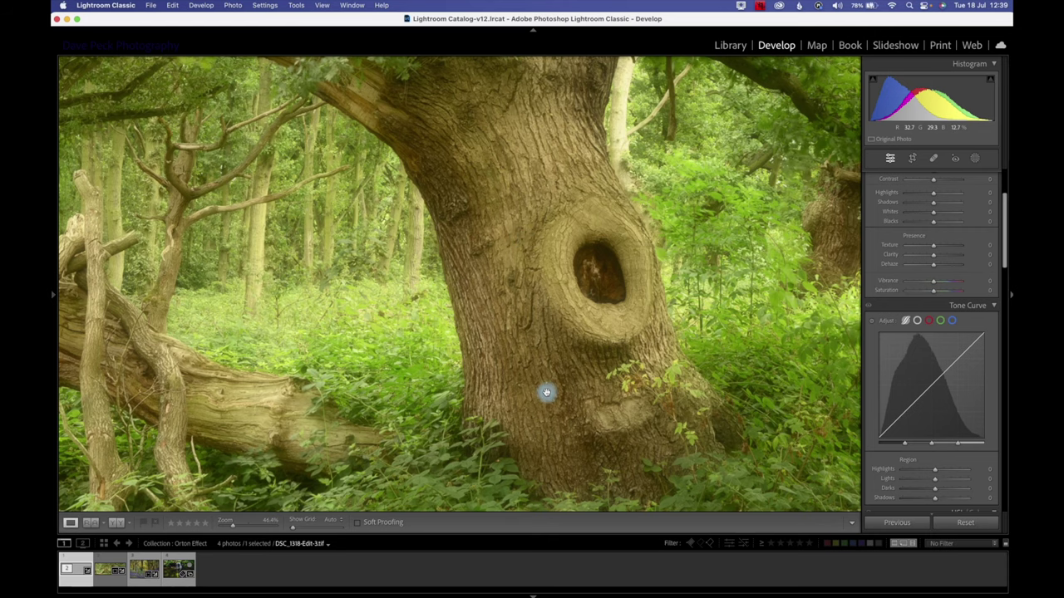
# Check the oak trunk in DSC_1318-Edit-3.tif in Lightroom, and create a Select Subject mask on the photo.
pyautogui.moveTo(527, 273); pyautogui.dragTo(560, 278)
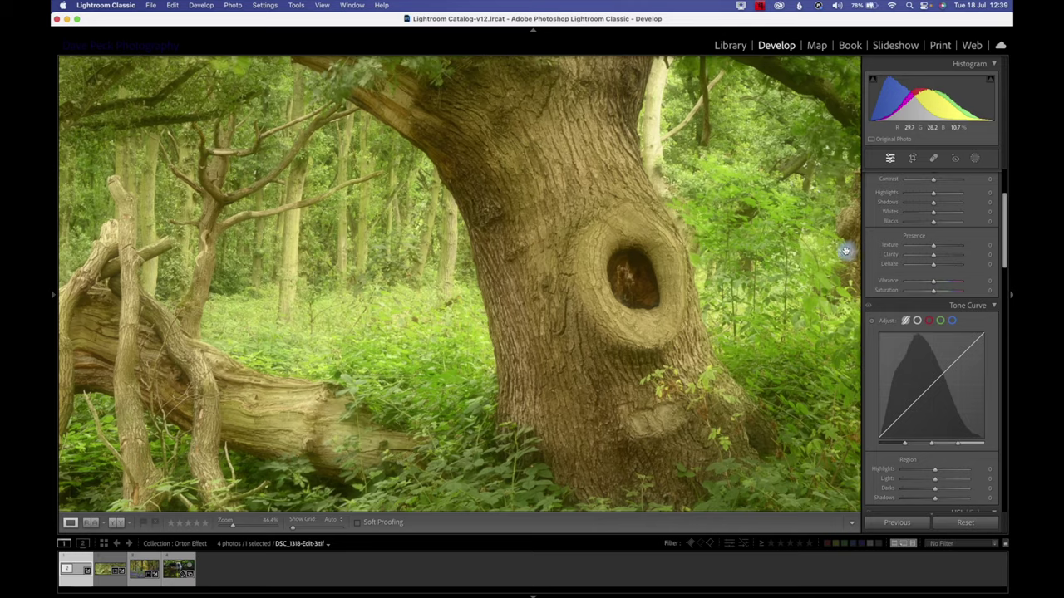
pyautogui.click(783, 270)
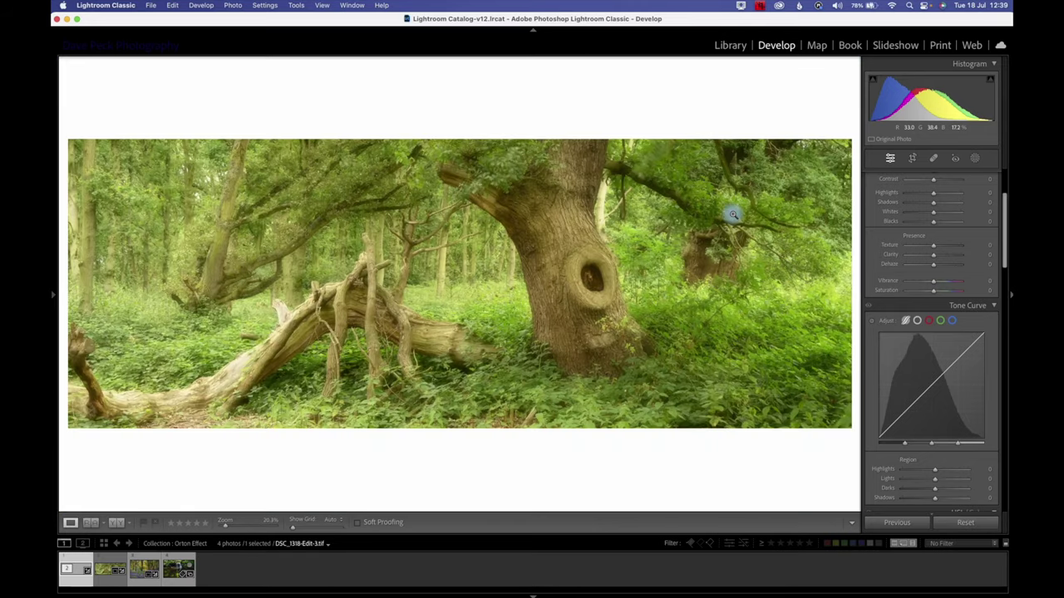
pyautogui.click(975, 158)
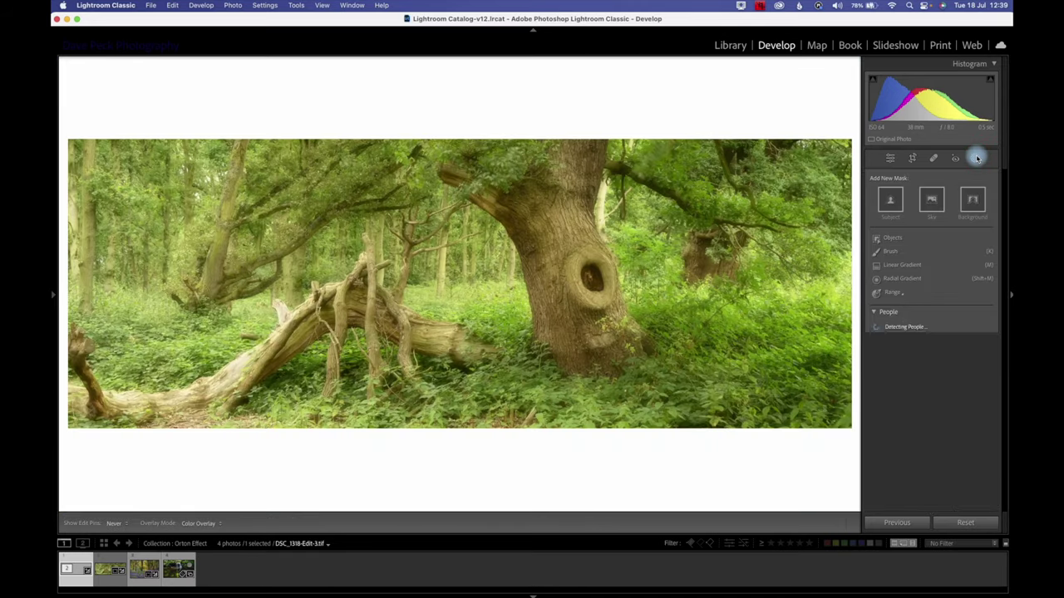
pyautogui.click(885, 203)
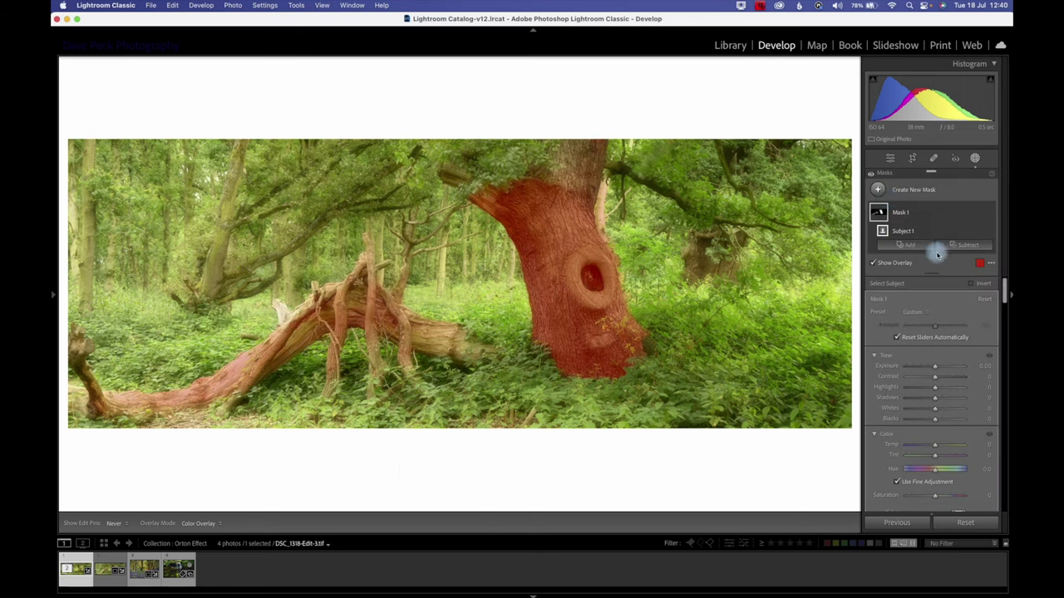
# Add a size 12 brush with Auto Mask to Mask 1 and paint in the oak's upper trunk and missed parts of the fallen log.
pyautogui.click(909, 245)
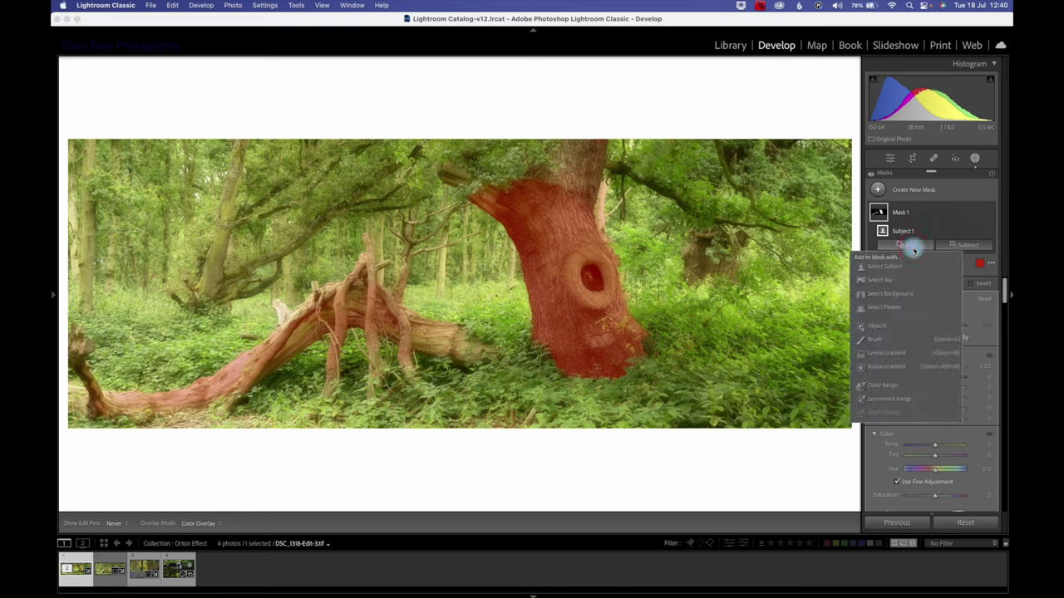
pyautogui.click(876, 339)
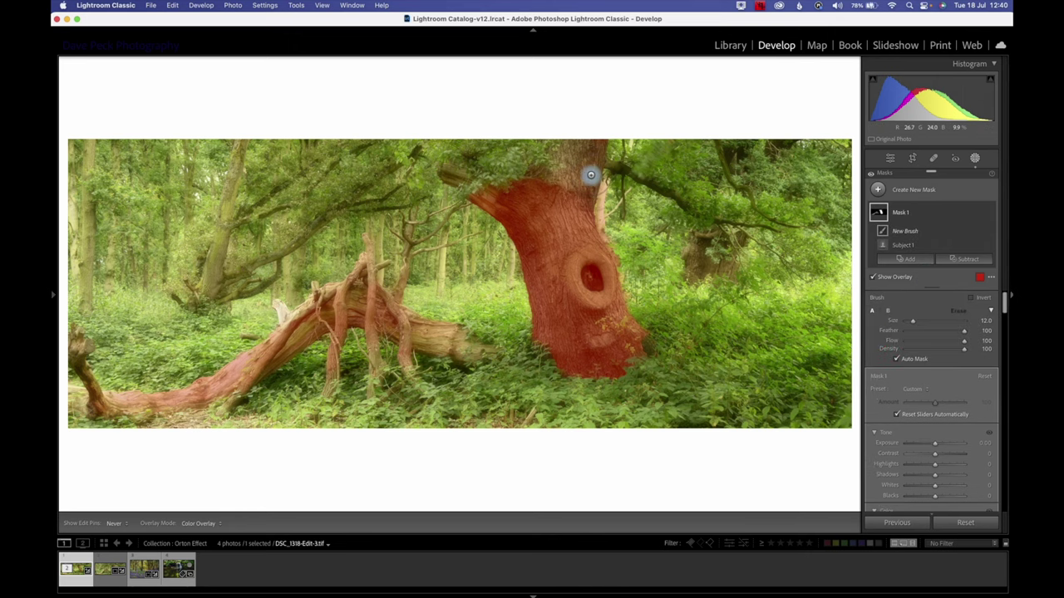
pyautogui.moveTo(591, 173)
pyautogui.mouseDown()
pyautogui.moveTo(591, 159)
pyautogui.moveTo(574, 154)
pyautogui.mouseUp()
pyautogui.moveTo(554, 174)
pyautogui.mouseDown()
pyautogui.moveTo(570, 171)
pyautogui.moveTo(570, 157)
pyautogui.mouseUp()
pyautogui.moveTo(354, 299); pyautogui.dragTo(434, 336)
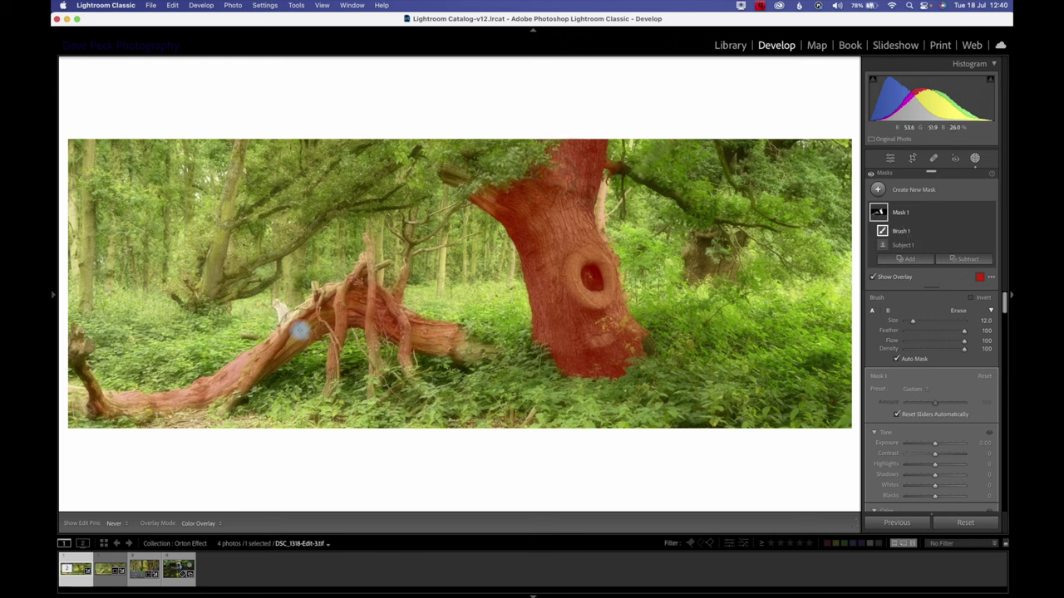
pyautogui.moveTo(304, 334); pyautogui.dragTo(229, 380)
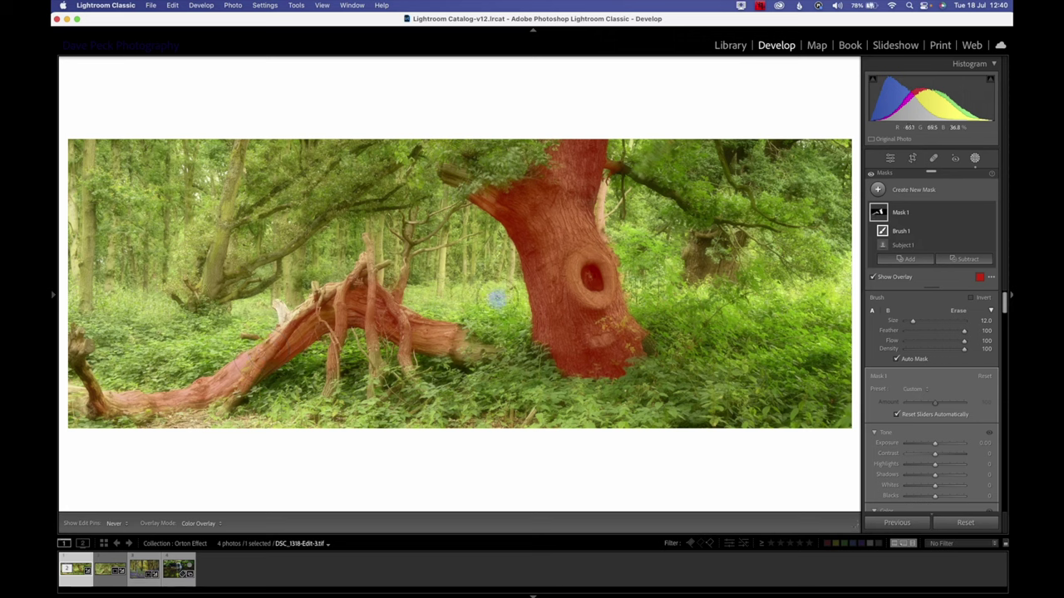
# Reduce the brush size to 4 and paint the thin upright branches above the fallen log into the mask.
pyautogui.press('[')
pyautogui.press('[')
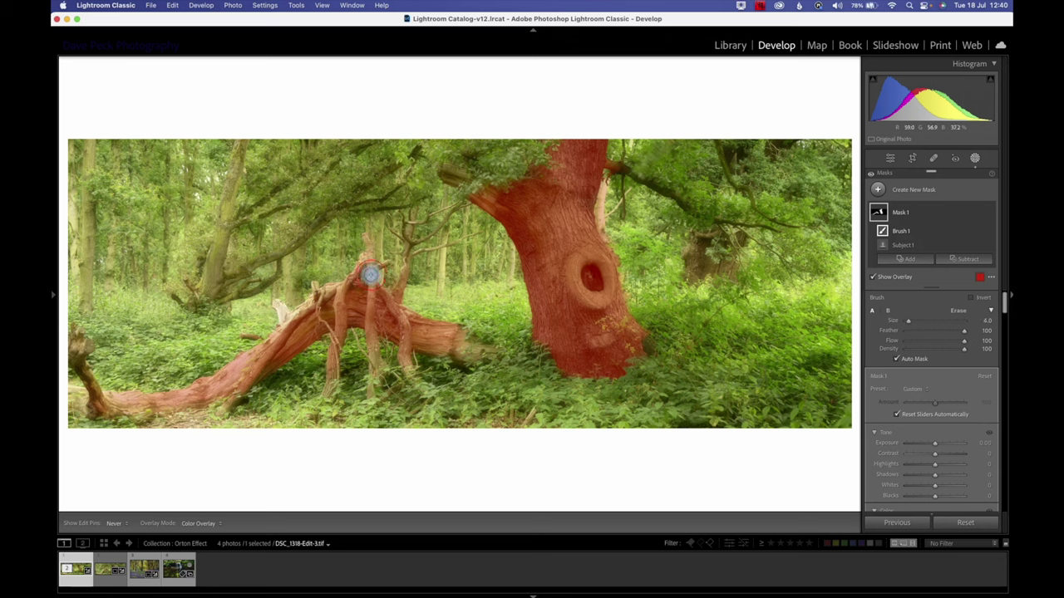
pyautogui.moveTo(368, 270); pyautogui.dragTo(364, 245)
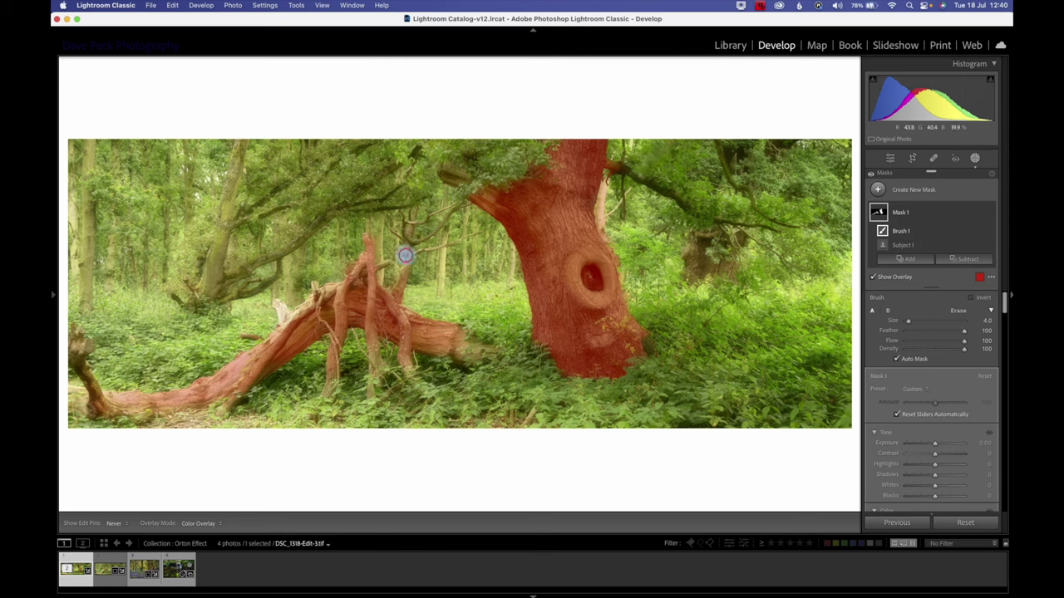
pyautogui.moveTo(404, 282); pyautogui.dragTo(412, 214)
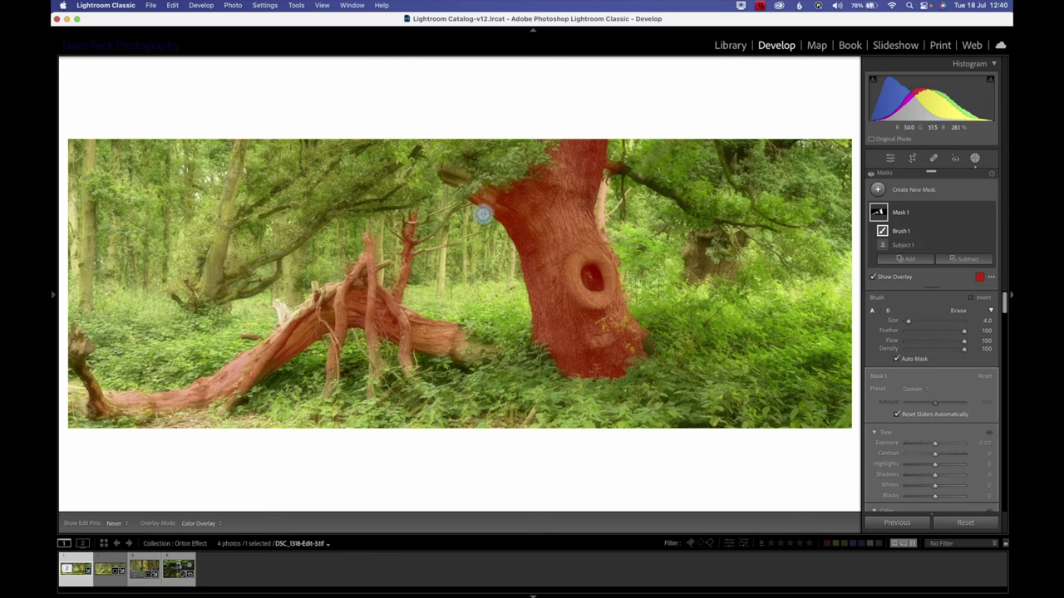
# Paint the background tree parts behind the oak, the forked tree behind the log, and the oak's broken limb into the mask.
pyautogui.moveTo(696, 243)
pyautogui.mouseDown()
pyautogui.moveTo(707, 232)
pyautogui.moveTo(689, 244)
pyautogui.moveTo(692, 270)
pyautogui.moveTo(703, 257)
pyautogui.moveTo(723, 275)
pyautogui.moveTo(741, 240)
pyautogui.mouseUp()
pyautogui.moveTo(734, 166)
pyautogui.mouseDown()
pyautogui.moveTo(720, 149)
pyautogui.moveTo(735, 169)
pyautogui.moveTo(739, 151)
pyautogui.mouseUp()
pyautogui.moveTo(222, 252)
pyautogui.mouseDown()
pyautogui.moveTo(214, 262)
pyautogui.moveTo(240, 156)
pyautogui.mouseUp()
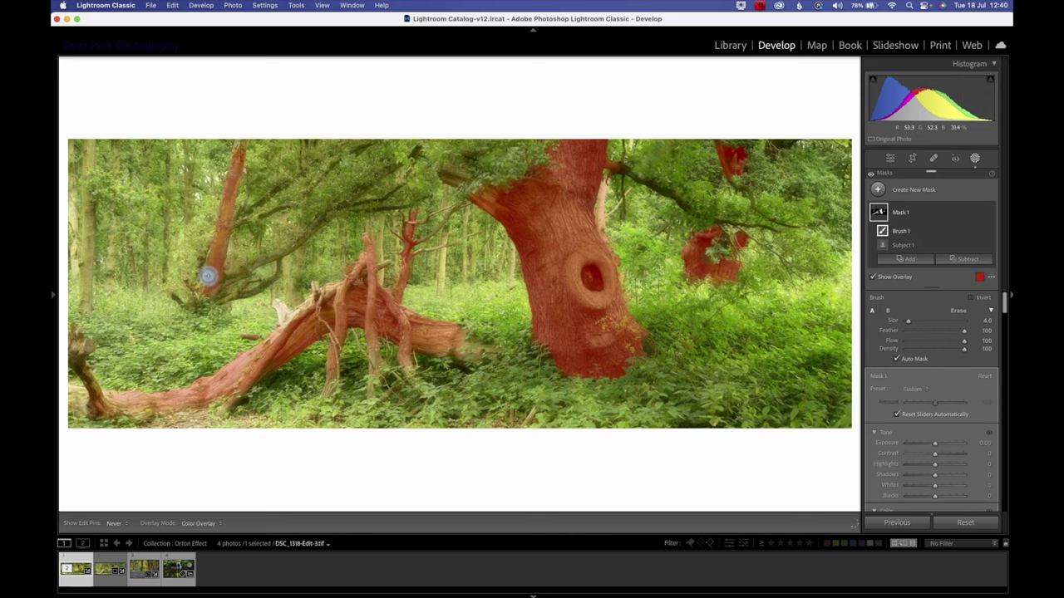
pyautogui.moveTo(207, 287); pyautogui.dragTo(345, 206)
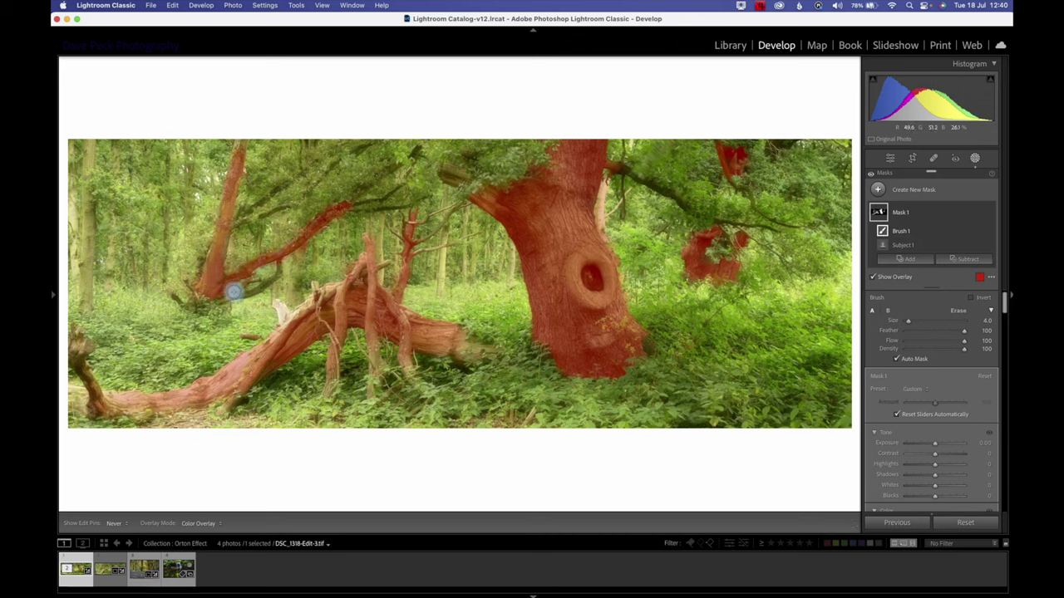
pyautogui.moveTo(237, 292)
pyautogui.mouseDown()
pyautogui.moveTo(280, 278)
pyautogui.moveTo(281, 264)
pyautogui.mouseUp()
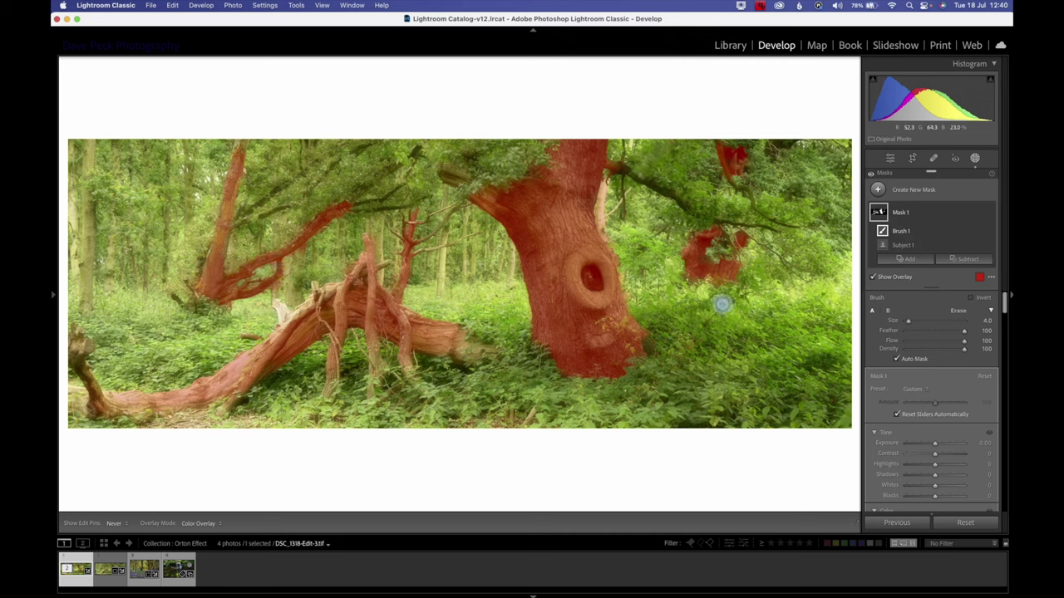
pyautogui.moveTo(463, 172)
pyautogui.mouseDown()
pyautogui.moveTo(444, 166)
pyautogui.moveTo(463, 181)
pyautogui.mouseUp()
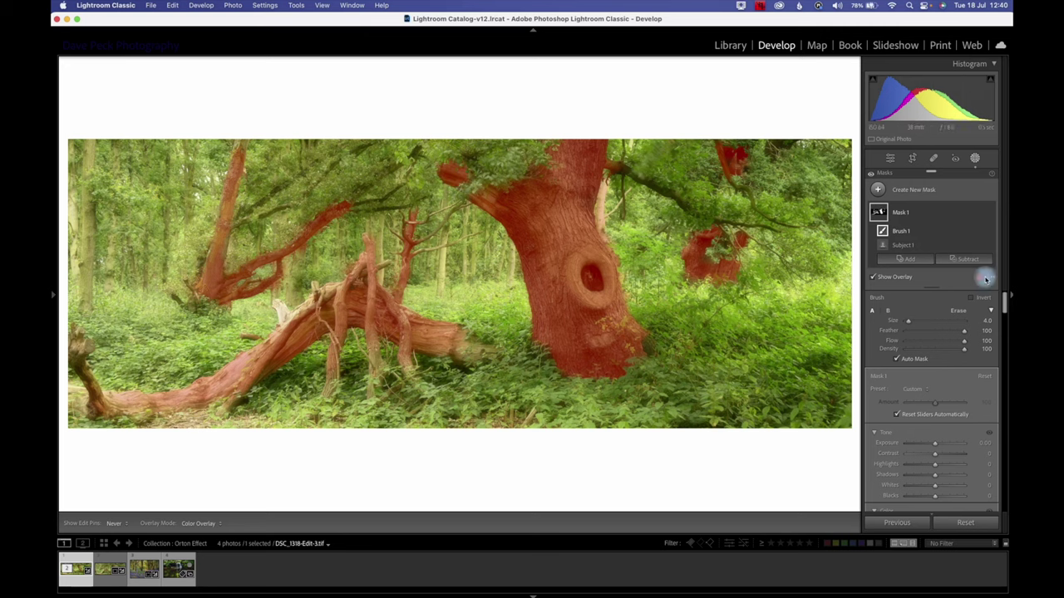
# Raise the mask's Texture to 100, checking the oak bark up close.
pyautogui.scroll(-5, 915, 473)
pyautogui.scroll(-12, 914, 475)
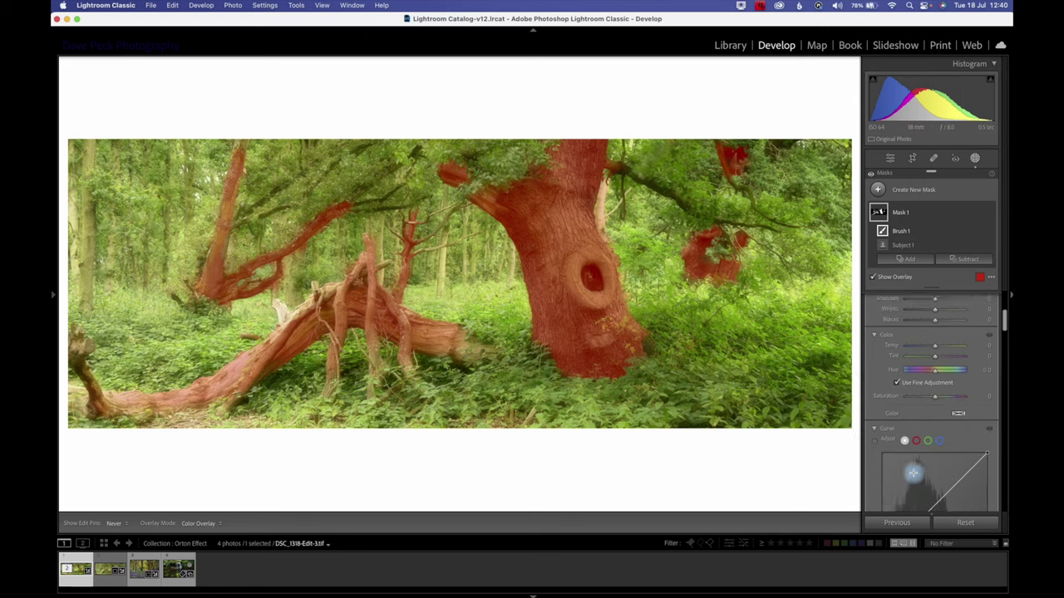
pyautogui.moveTo(932, 417); pyautogui.dragTo(936, 421)
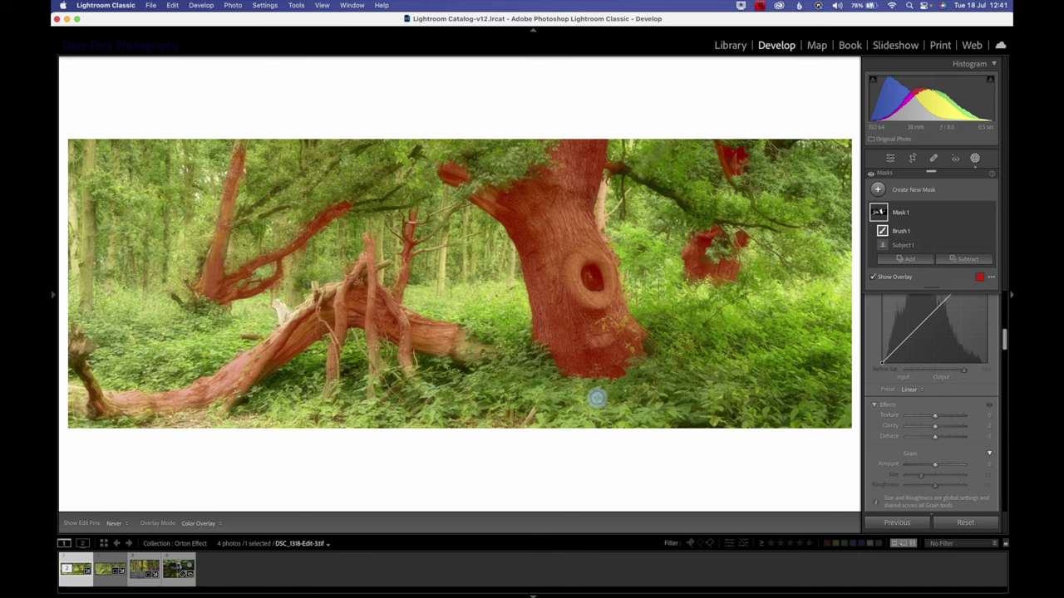
pyautogui.click(568, 352)
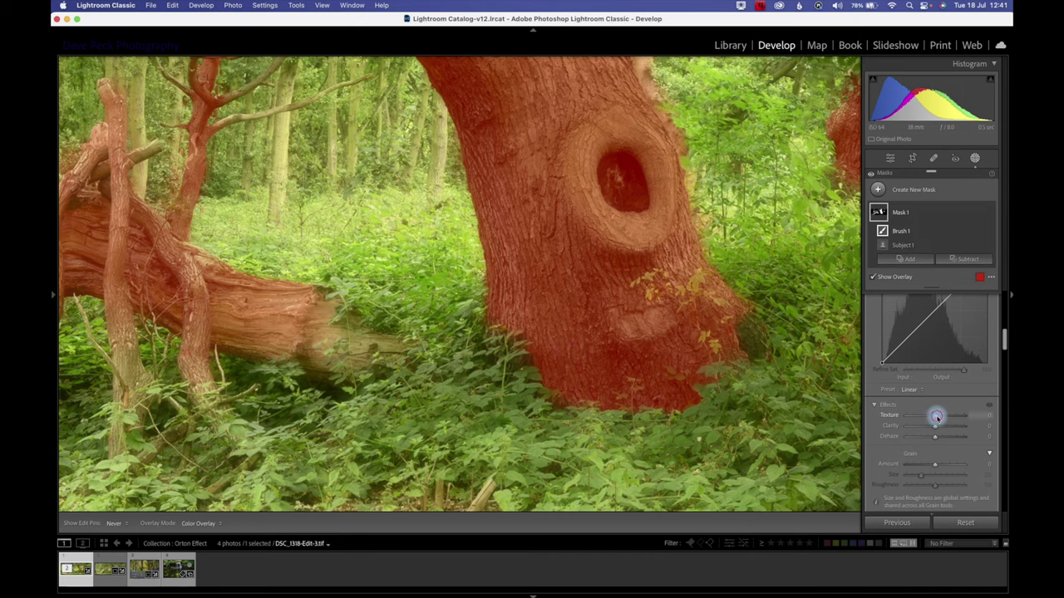
pyautogui.moveTo(938, 418); pyautogui.dragTo(973, 421)
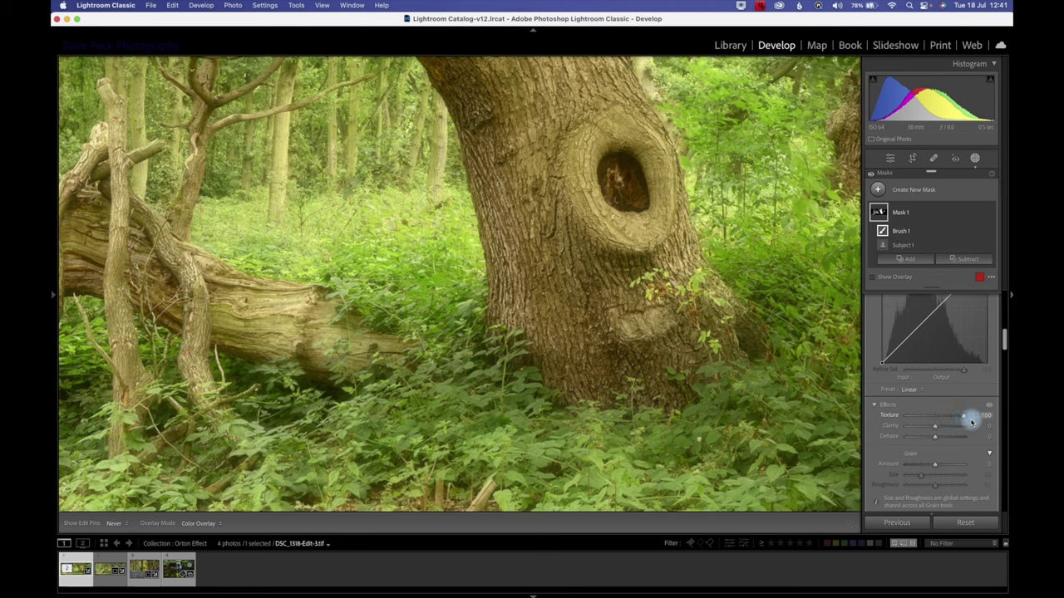
pyautogui.moveTo(968, 422); pyautogui.dragTo(966, 422)
pyautogui.moveTo(966, 423); pyautogui.dragTo(968, 422)
pyautogui.click(744, 382)
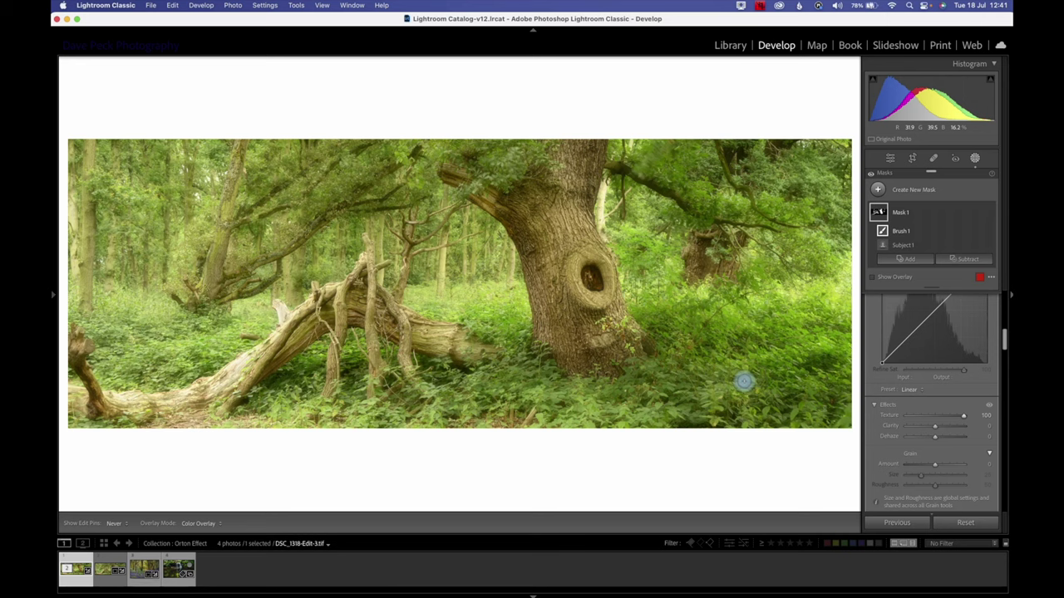
# Compare the photo with and without the mask's Effects adjustments, leaving them switched on.
pyautogui.click(991, 407)
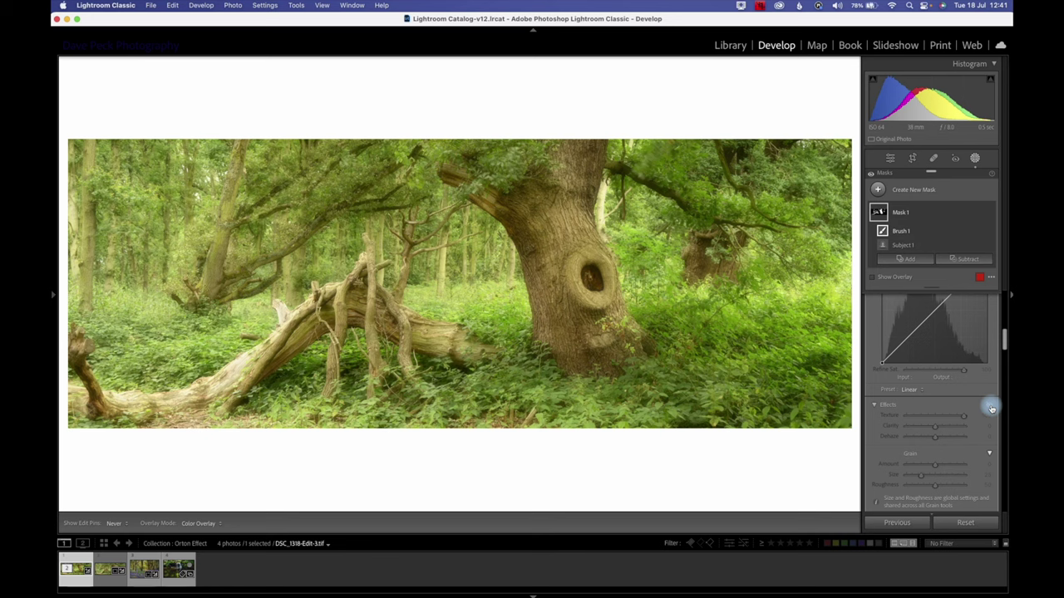
pyautogui.click(991, 407)
pyautogui.click(991, 407)
pyautogui.click(991, 407)
pyautogui.click(991, 407)
pyautogui.click(991, 408)
pyautogui.click(991, 408)
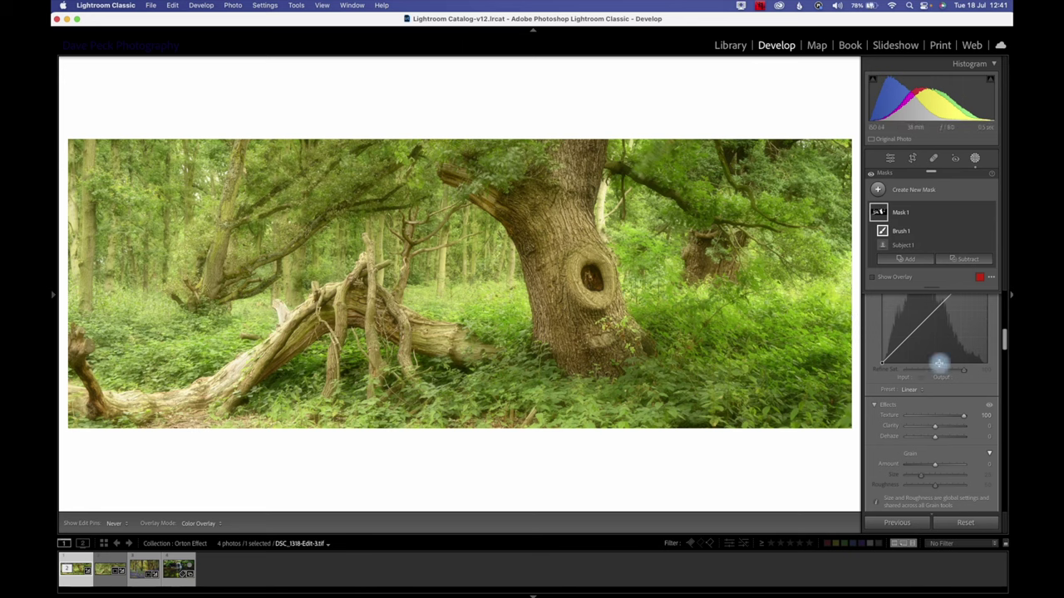
pyautogui.click(990, 407)
pyautogui.click(989, 407)
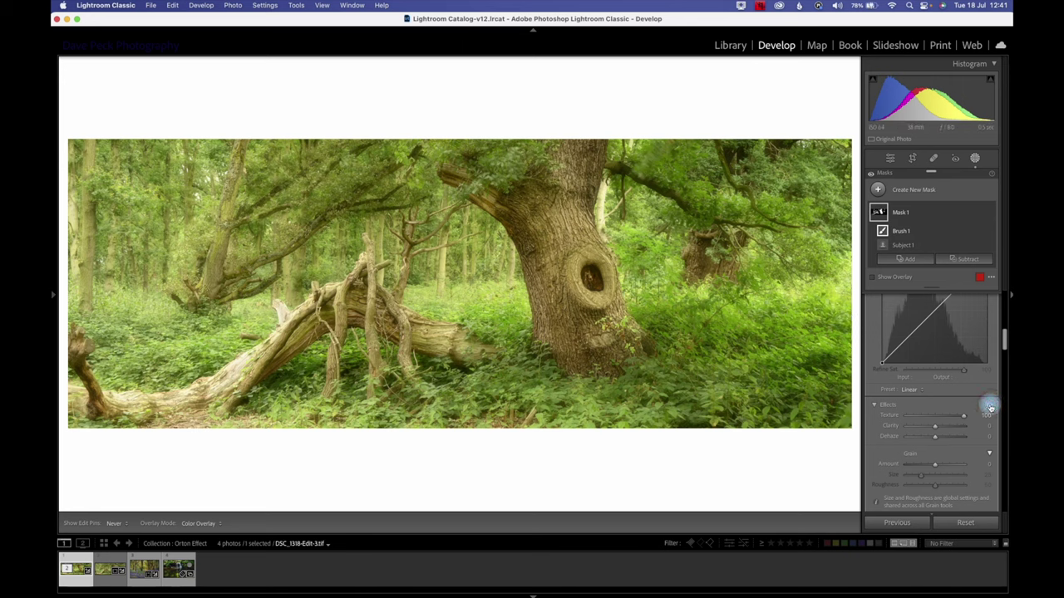
# Export the finished panorama with the Lacie jpegs user preset.
pyautogui.click(151, 5)
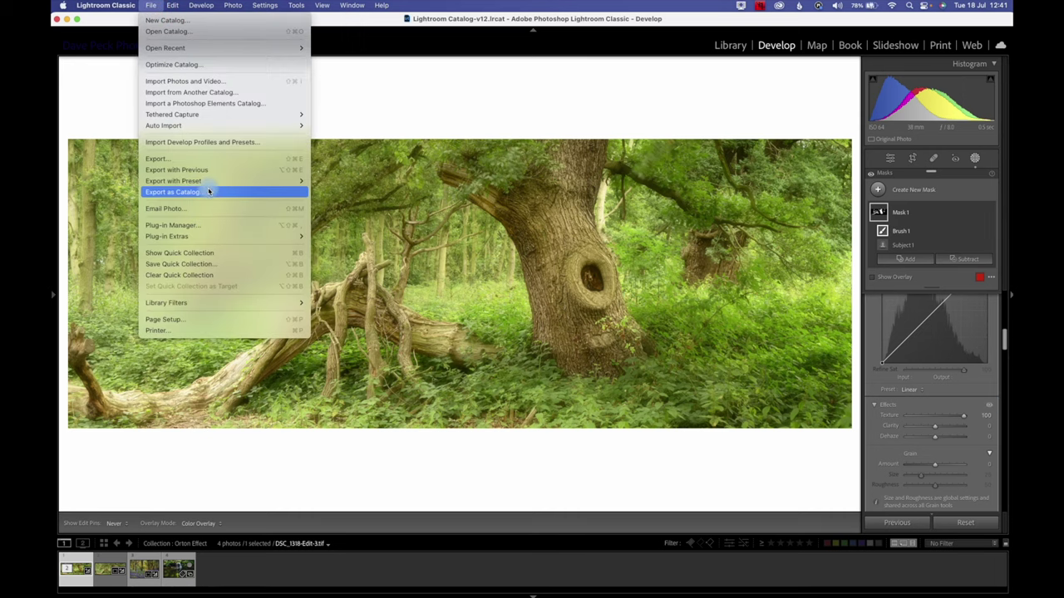
pyautogui.moveTo(210, 180)
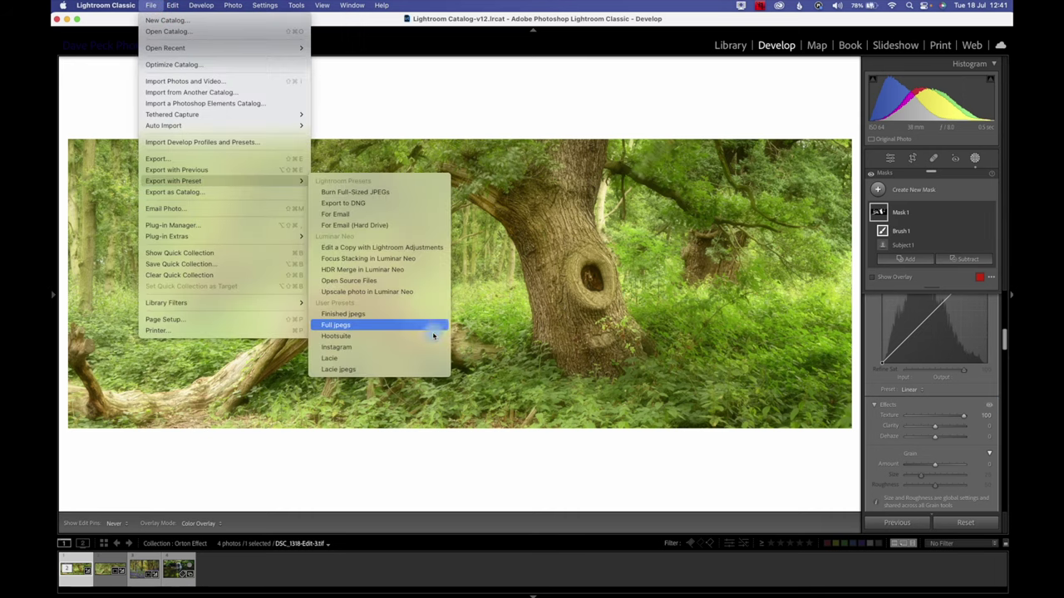
pyautogui.click(402, 368)
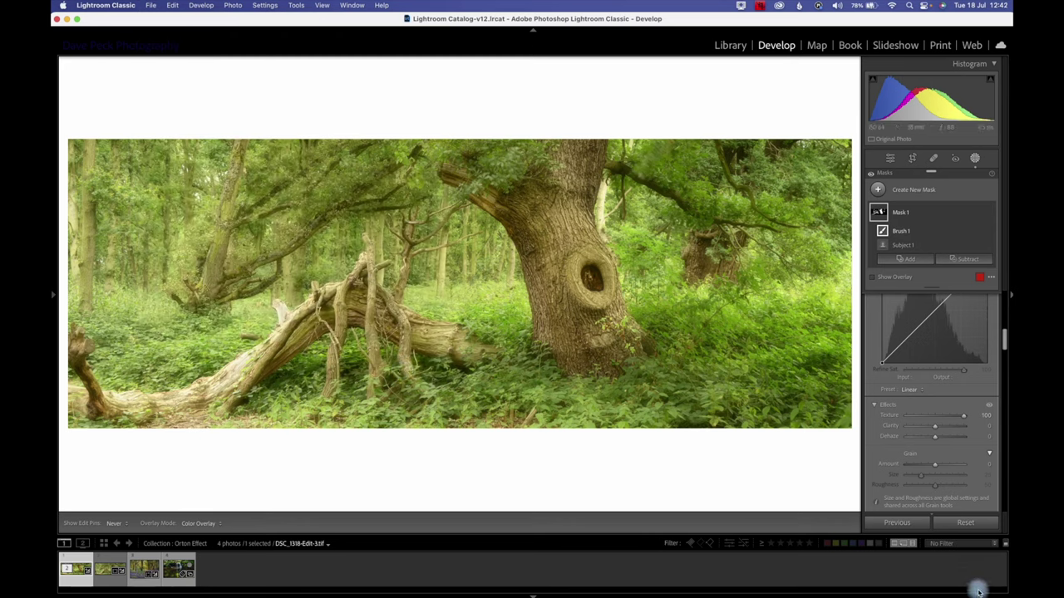
# Select the bluebell woodland photo _DSC0713.NEF, examine its trees up close, and display its Basic adjustments.
pyautogui.click(143, 567)
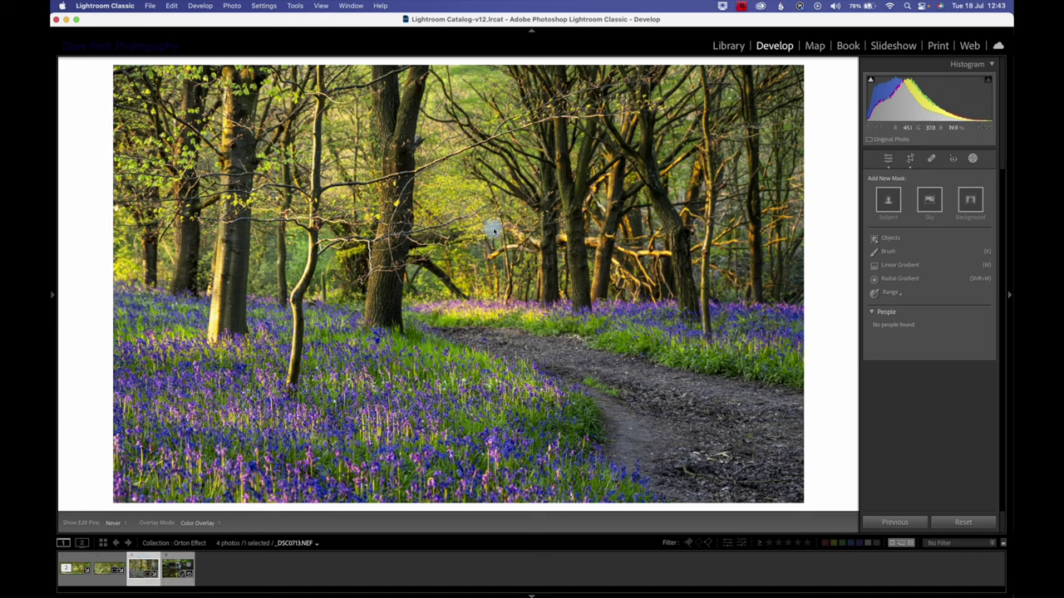
pyautogui.click(565, 253)
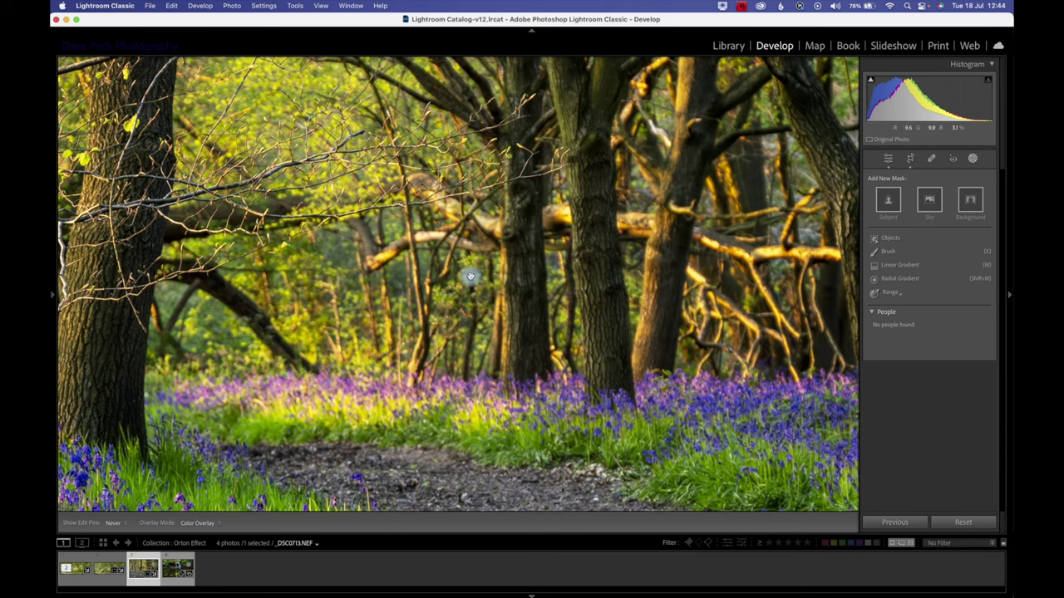
pyautogui.click(535, 280)
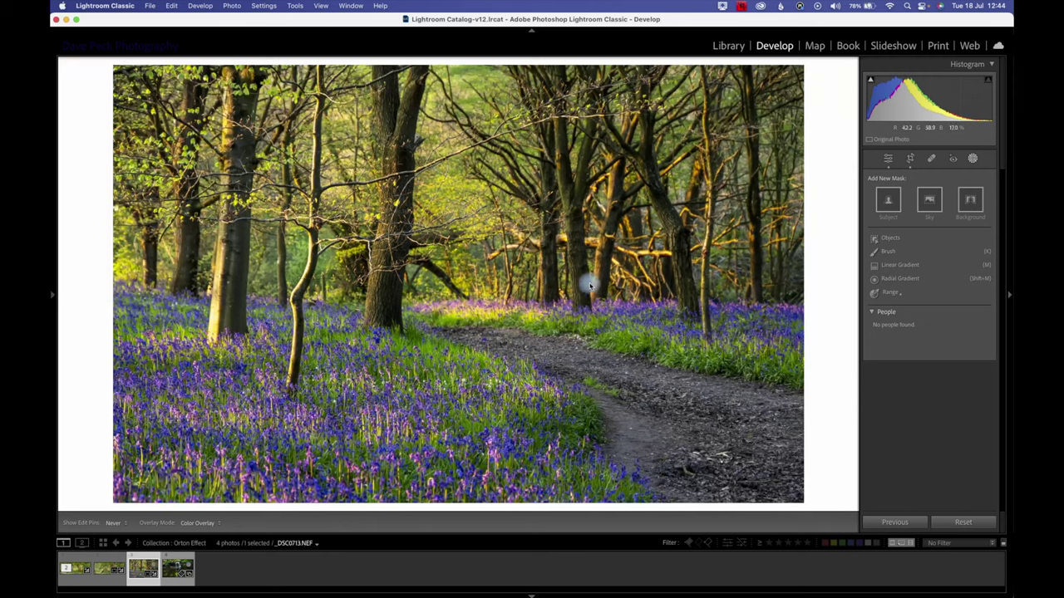
pyautogui.click(889, 160)
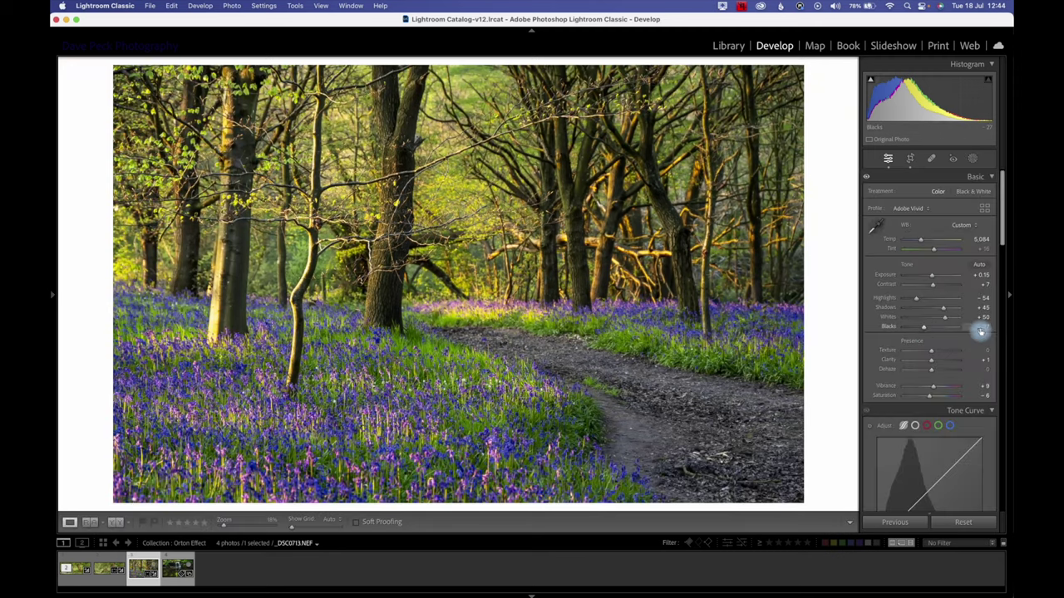
# Send the bluebell photo from Lightroom to Photoshop (Beta) for editing.
pyautogui.click(232, 6)
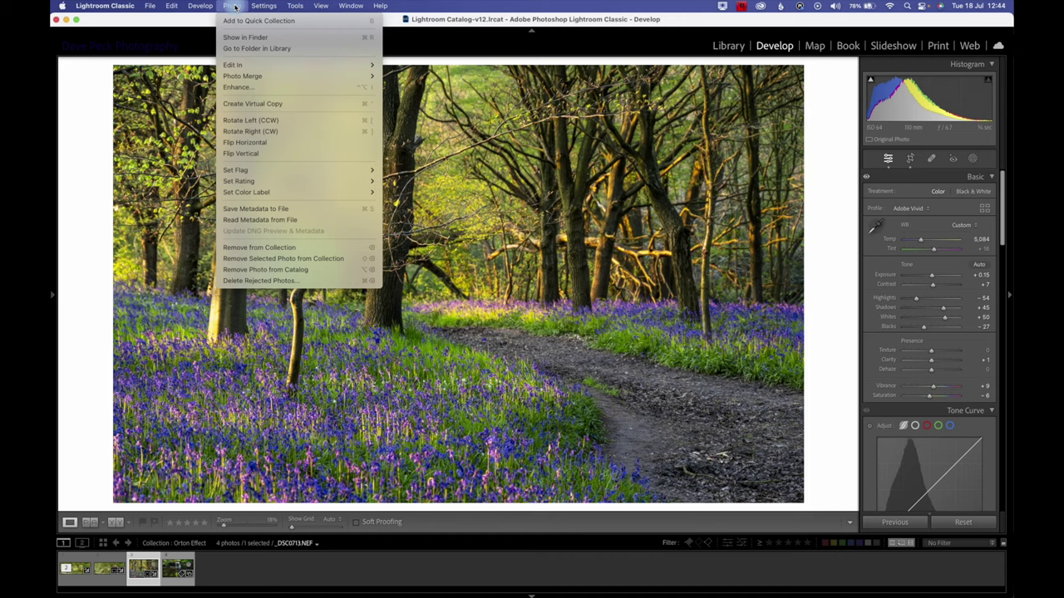
pyautogui.moveTo(309, 65)
pyautogui.click(465, 68)
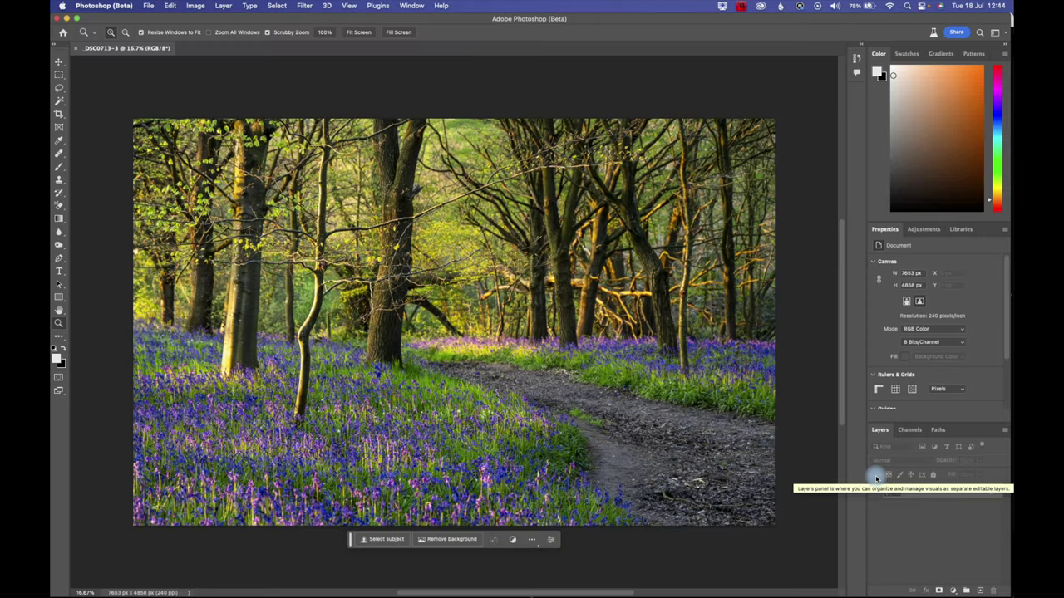
# Duplicate the Background layer and reapply the last Gaussian Blur filter to the copy.
pyautogui.press('super+j')
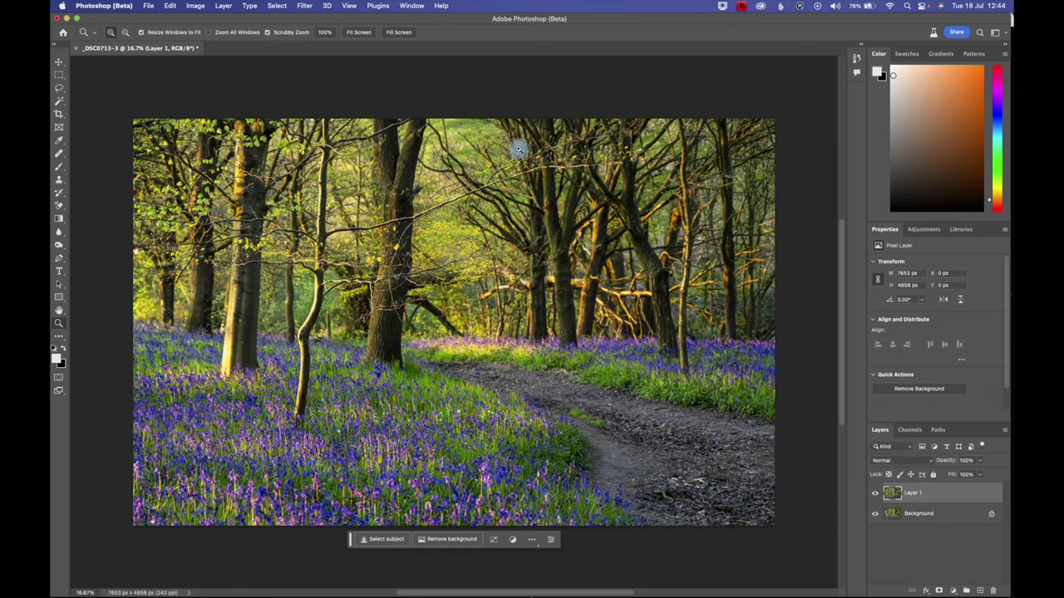
pyautogui.click(304, 6)
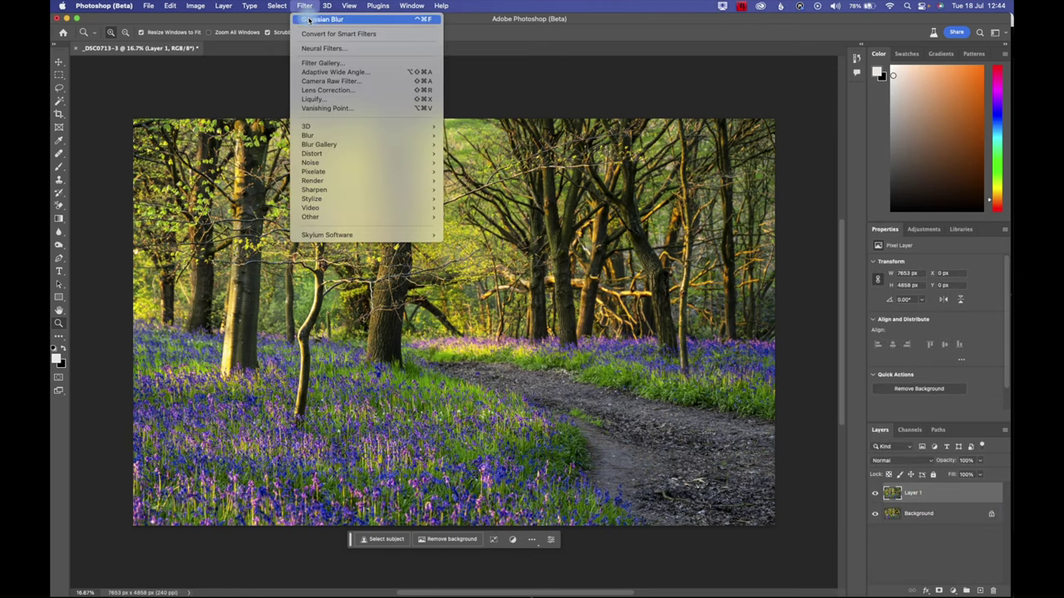
pyautogui.click(308, 19)
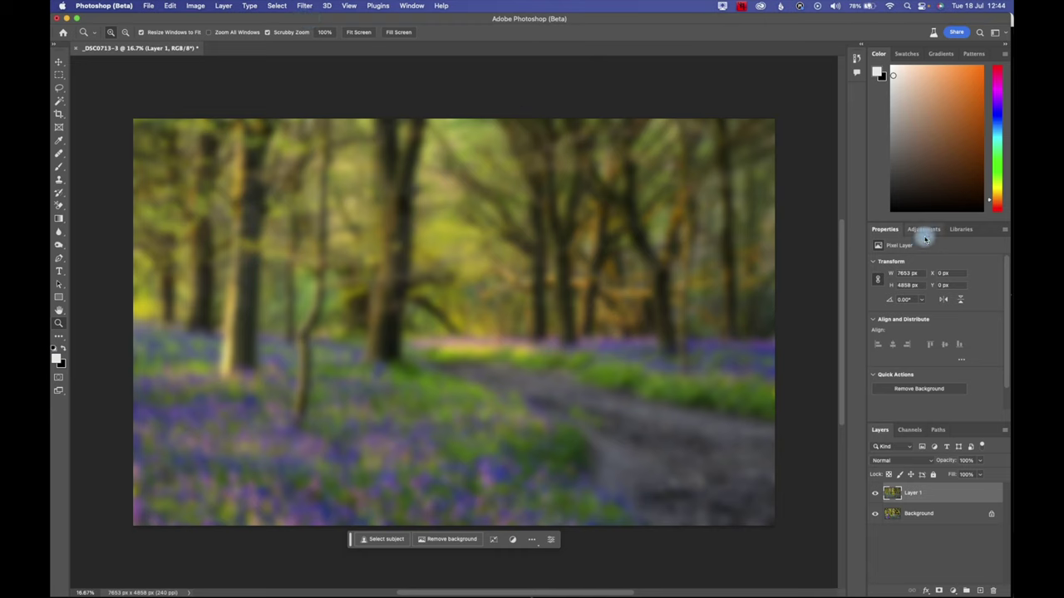
# Add a Levels adjustment layer above the blurred copy, with the black input at 14 and the white input at 158.
pyautogui.click(925, 230)
pyautogui.click(898, 273)
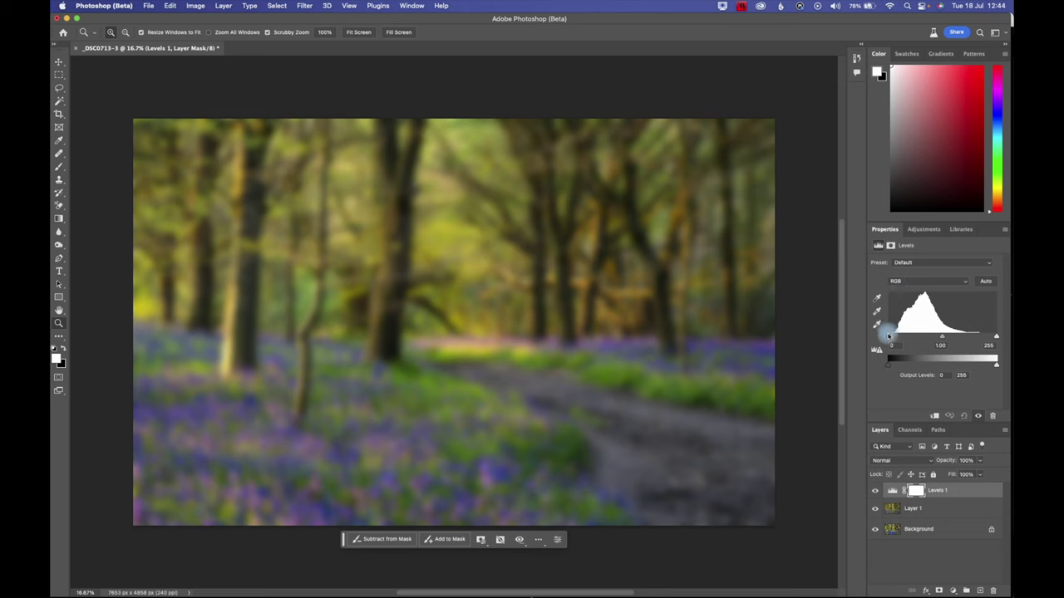
pyautogui.click(889, 336)
pyautogui.moveTo(890, 337); pyautogui.dragTo(894, 335)
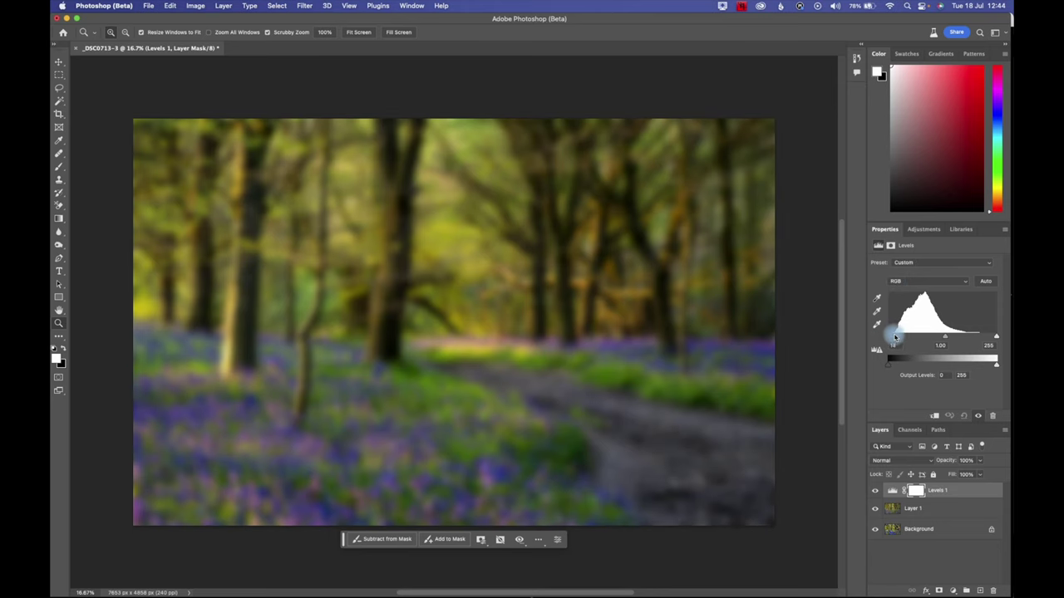
pyautogui.moveTo(996, 336); pyautogui.dragTo(956, 338)
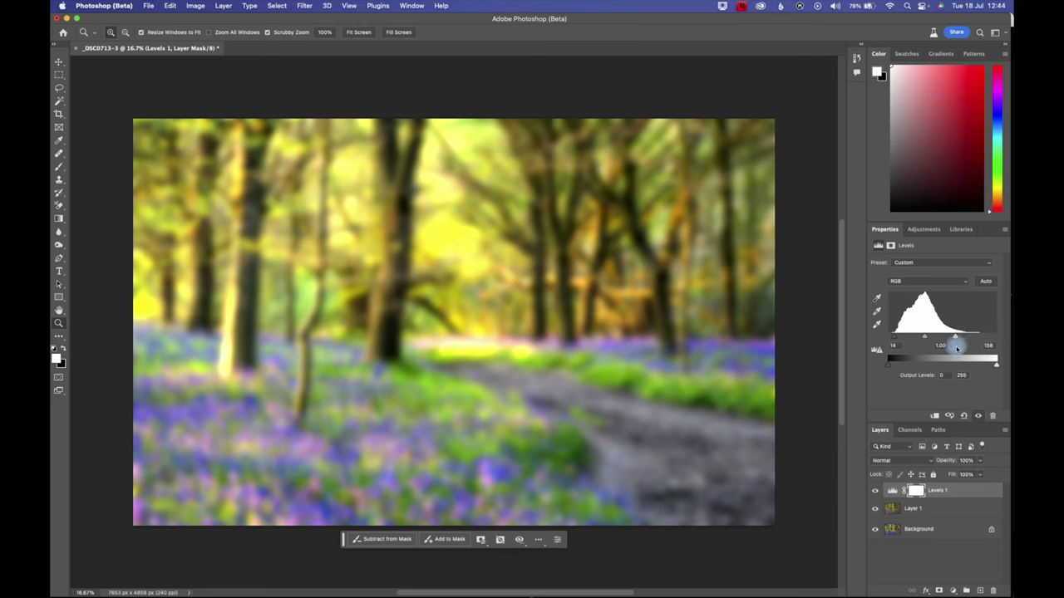
# Merge the Levels adjustment layer with the blurred copy beneath it into a single layer.
pyautogui.click(941, 510)
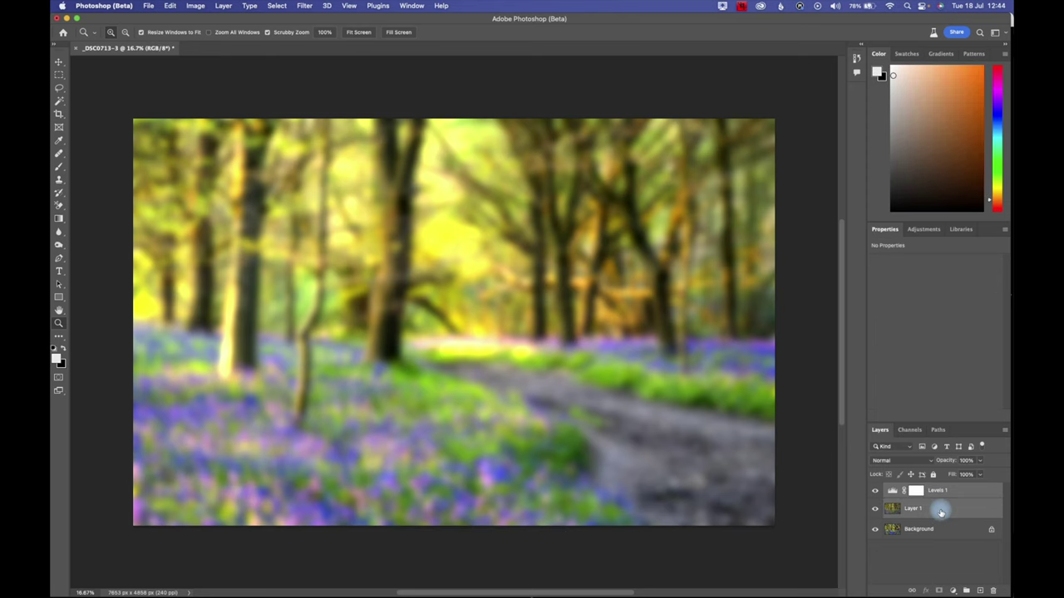
pyautogui.rightClick(940, 513)
pyautogui.click(905, 478)
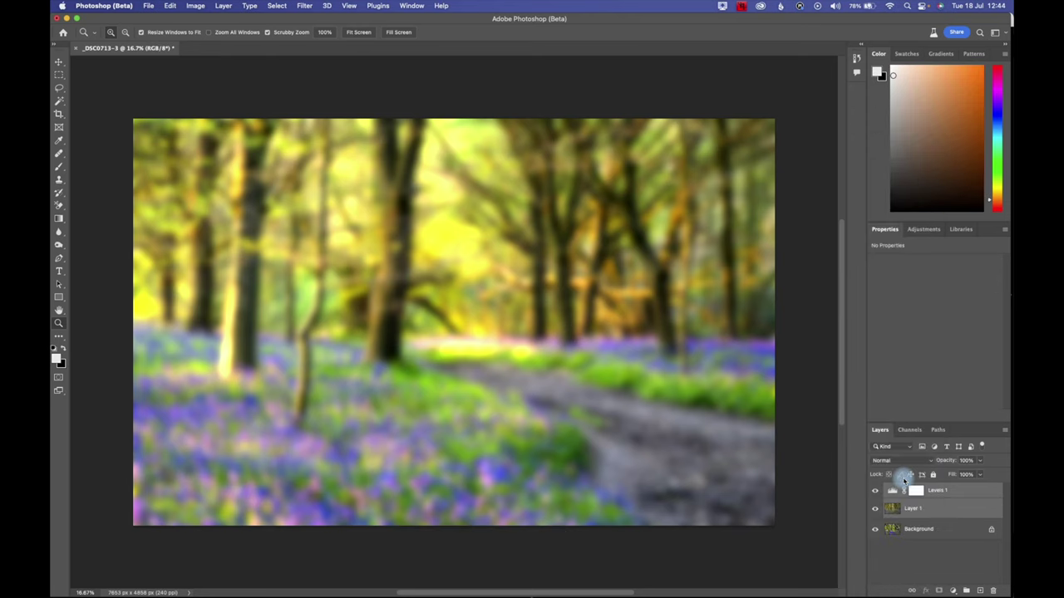
# Reduce the opacity of the merged blurred layer to 28% so the sharp woodland shows through.
pyautogui.click(980, 461)
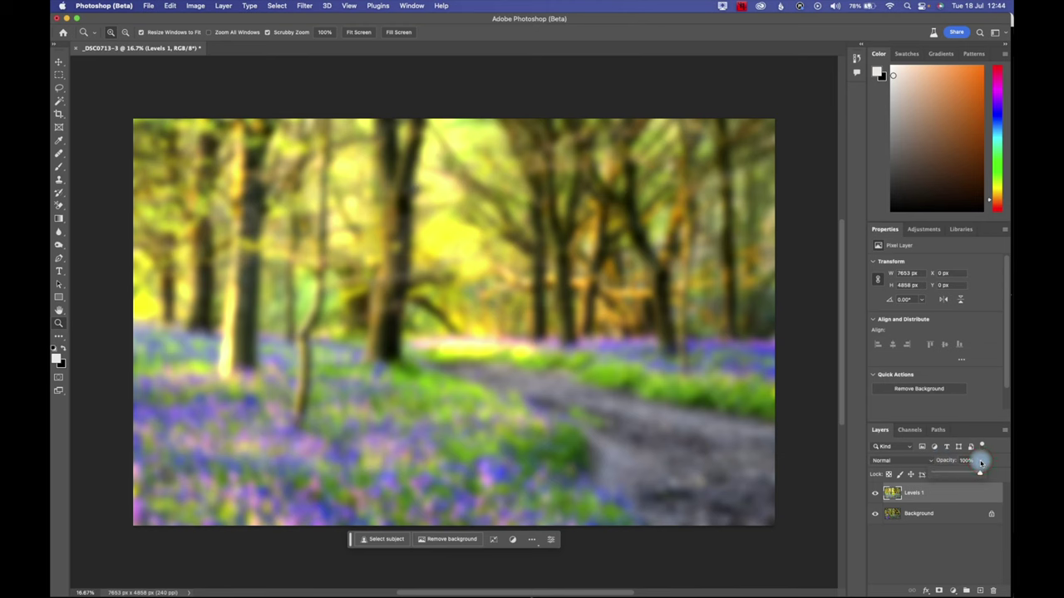
pyautogui.moveTo(978, 473); pyautogui.dragTo(946, 477)
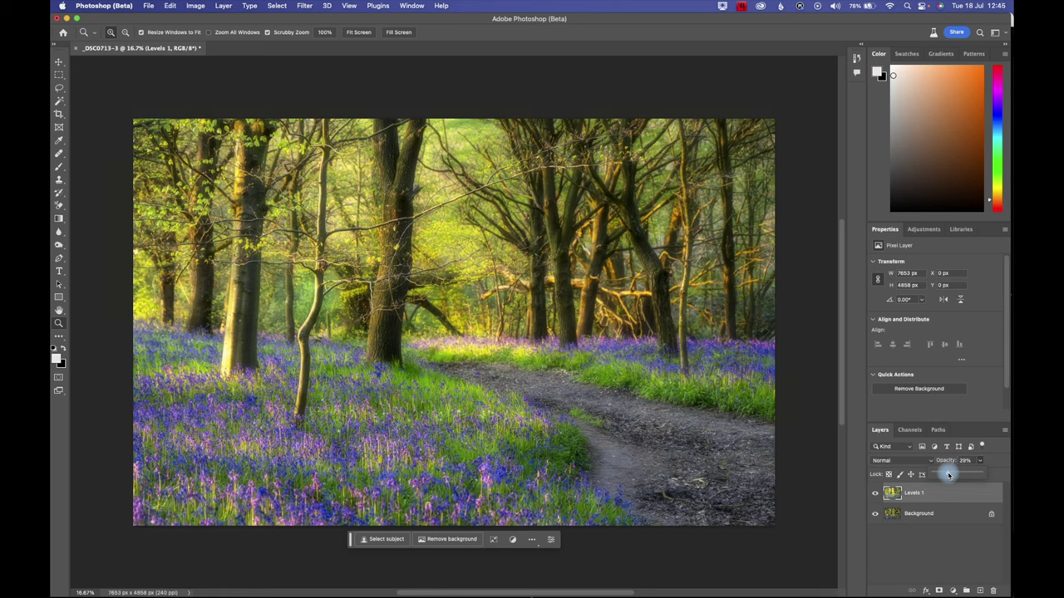
pyautogui.moveTo(948, 476); pyautogui.dragTo(951, 475)
pyautogui.moveTo(948, 475); pyautogui.dragTo(946, 476)
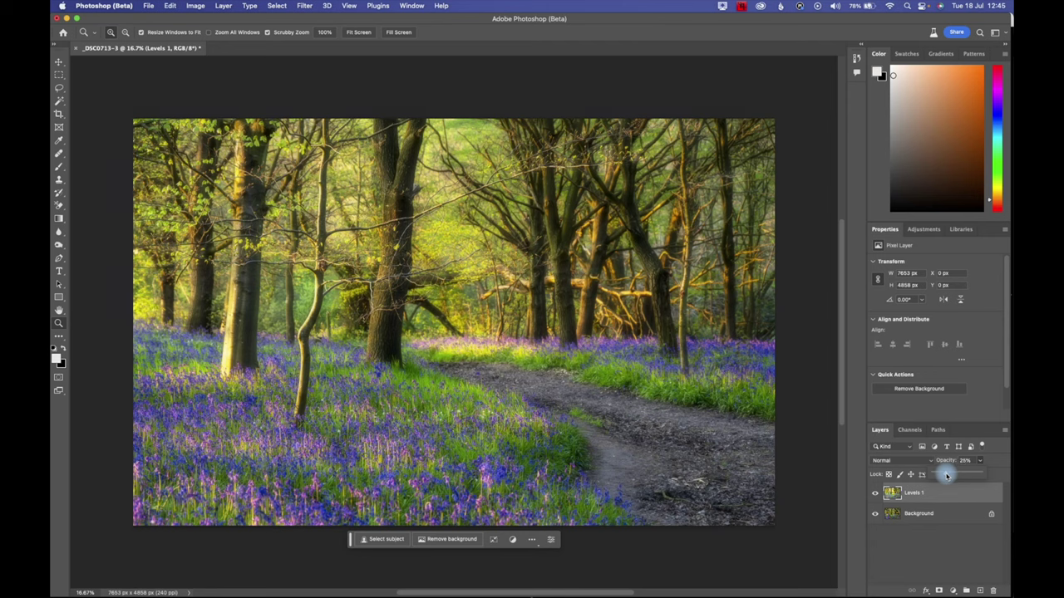
pyautogui.moveTo(947, 476); pyautogui.dragTo(945, 476)
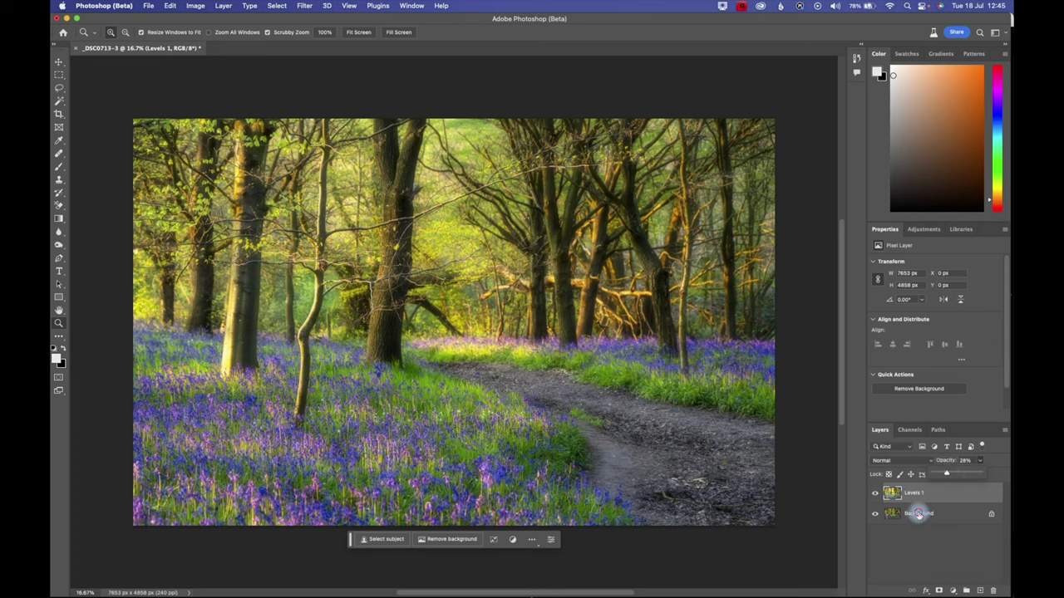
# Flatten the softened layer and the Background into one image.
pyautogui.keyDown('shift'); pyautogui.click(919, 513); pyautogui.keyUp('shift')
pyautogui.rightClick(919, 515)
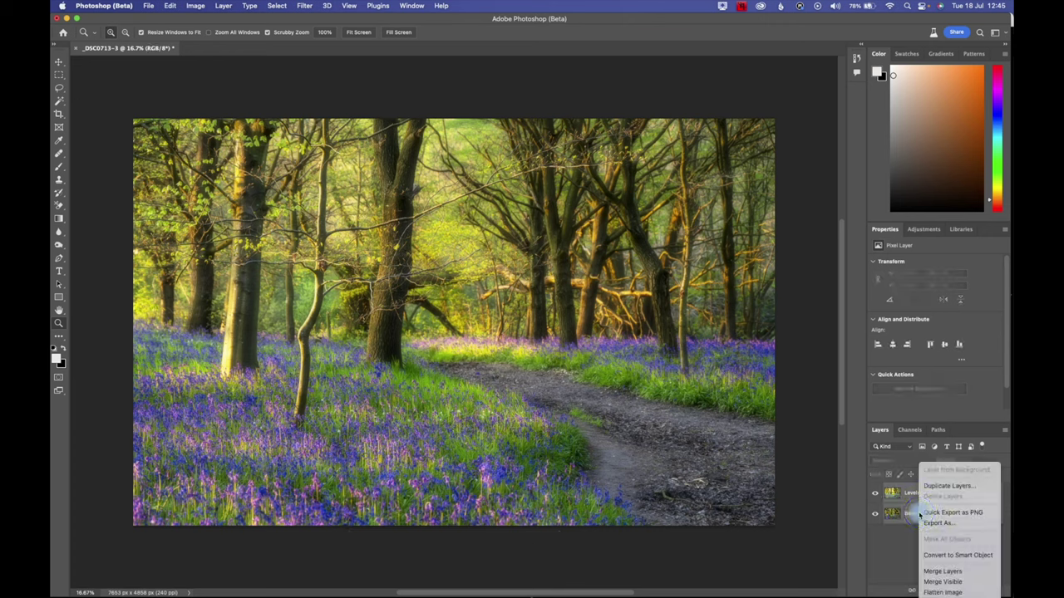
pyautogui.click(944, 590)
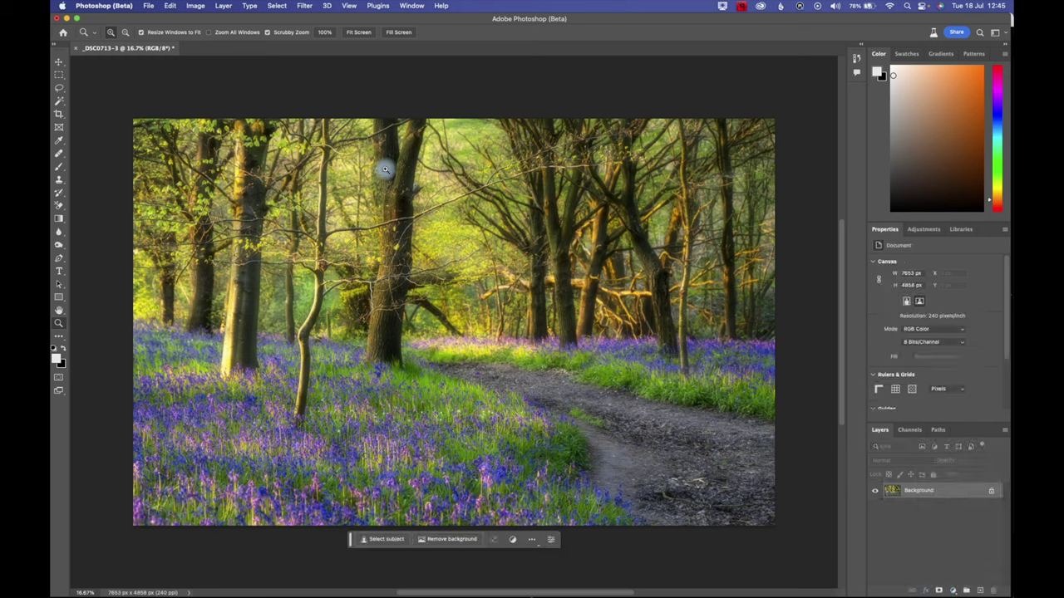
# Save the flattened bluebell photo and return to Lightroom Classic.
pyautogui.click(148, 8)
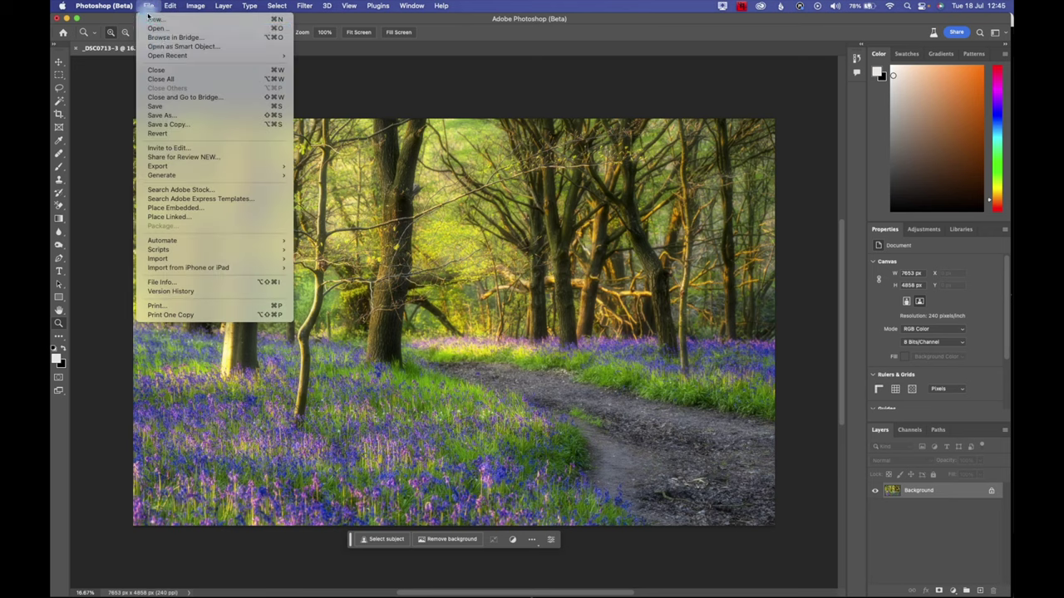
pyautogui.click(171, 107)
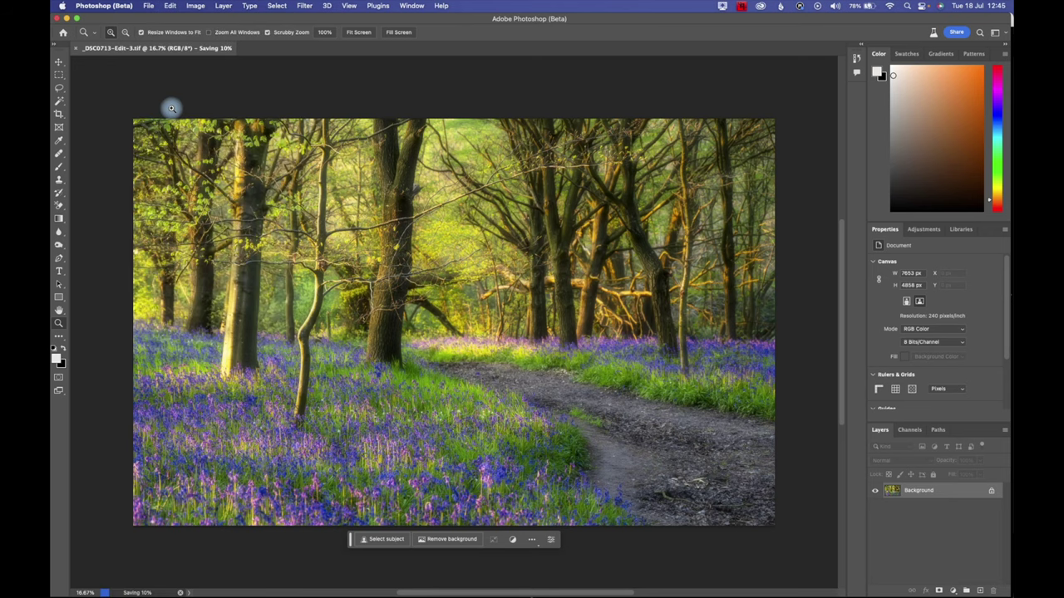
pyautogui.click(63, 18)
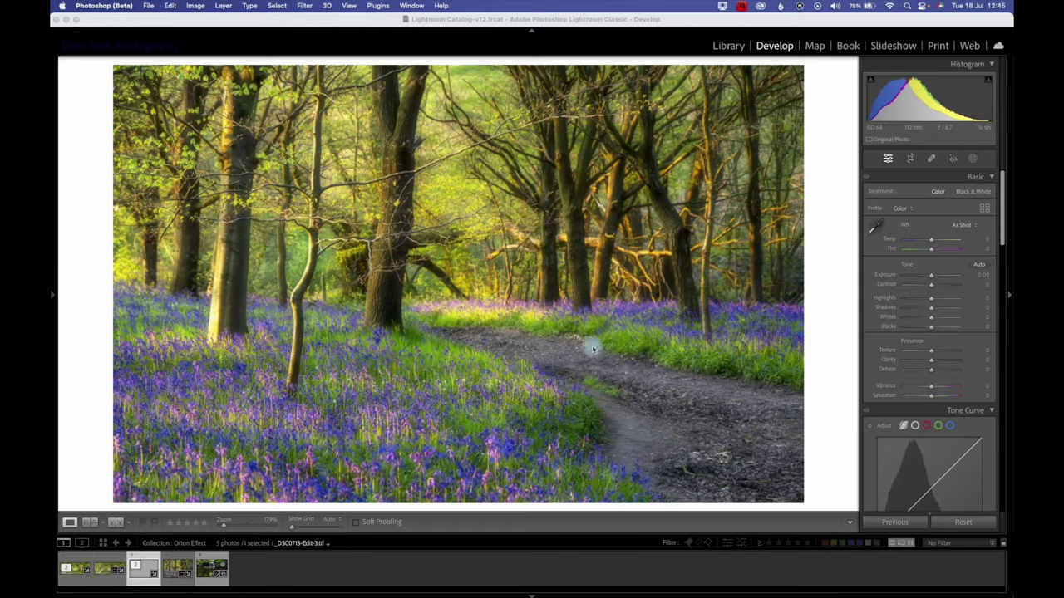
# Create a linear gradient mask on the edited bluebell photo, running upward from its lower edge and fading out around the bases of the trees.
pyautogui.click(973, 159)
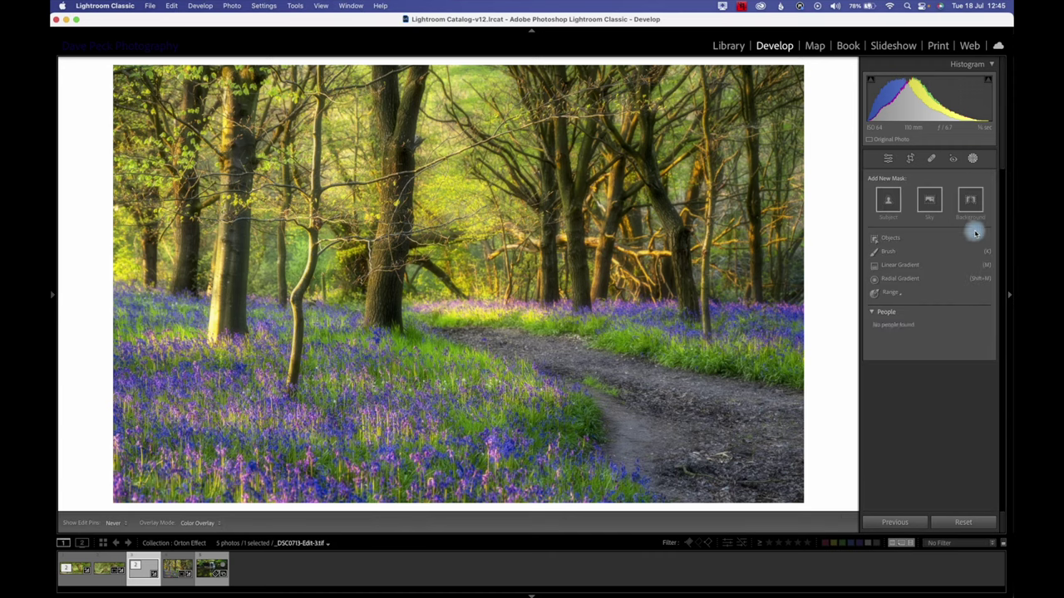
pyautogui.click(906, 266)
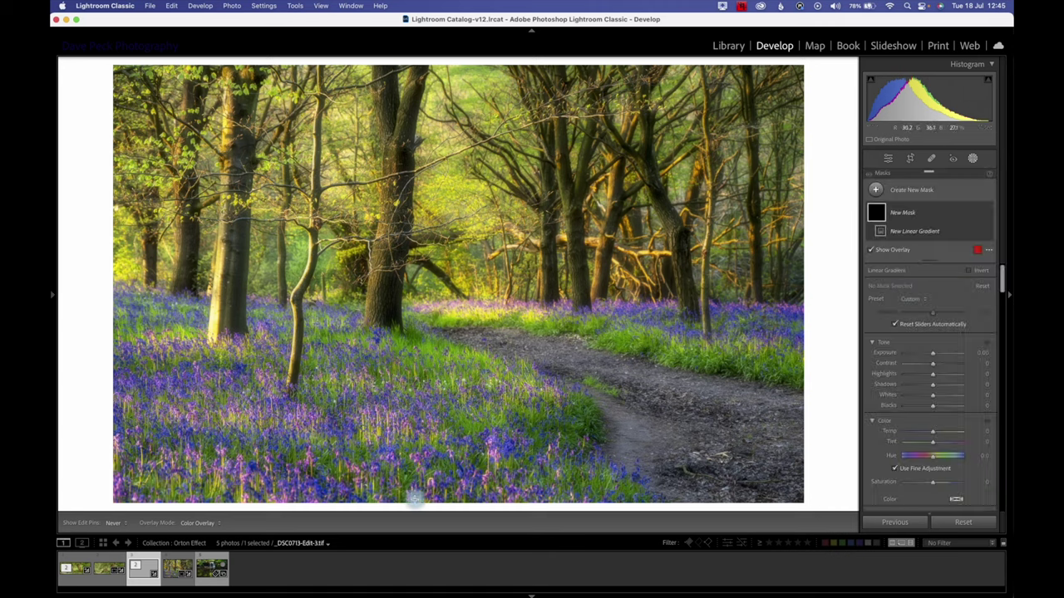
pyautogui.moveTo(415, 497); pyautogui.dragTo(423, 247)
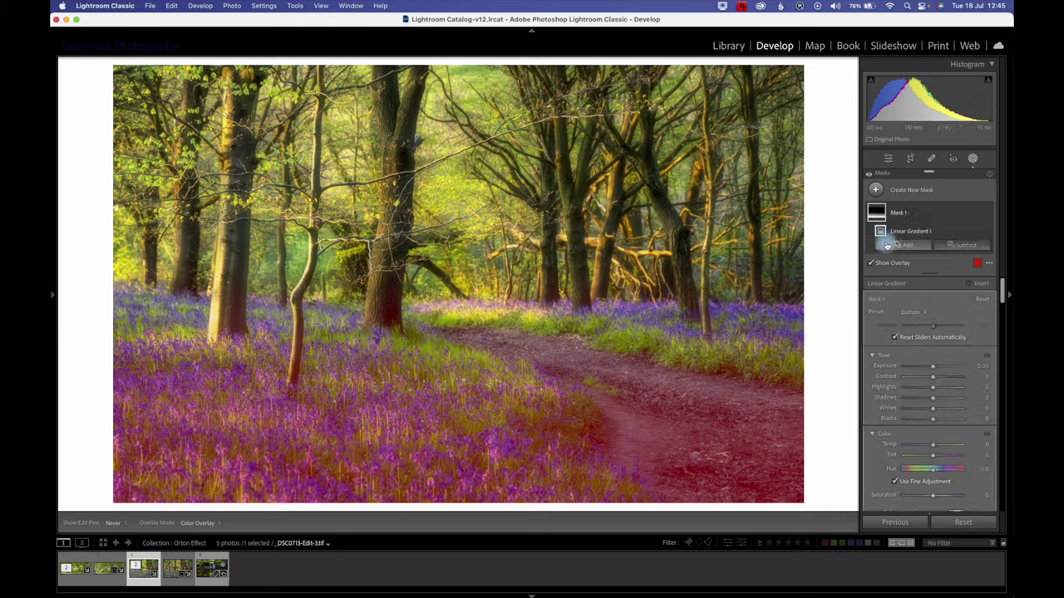
# Add a brush to the gradient mask and paint up the slender curved trunk in the foreground.
pyautogui.click(887, 246)
pyautogui.click(871, 336)
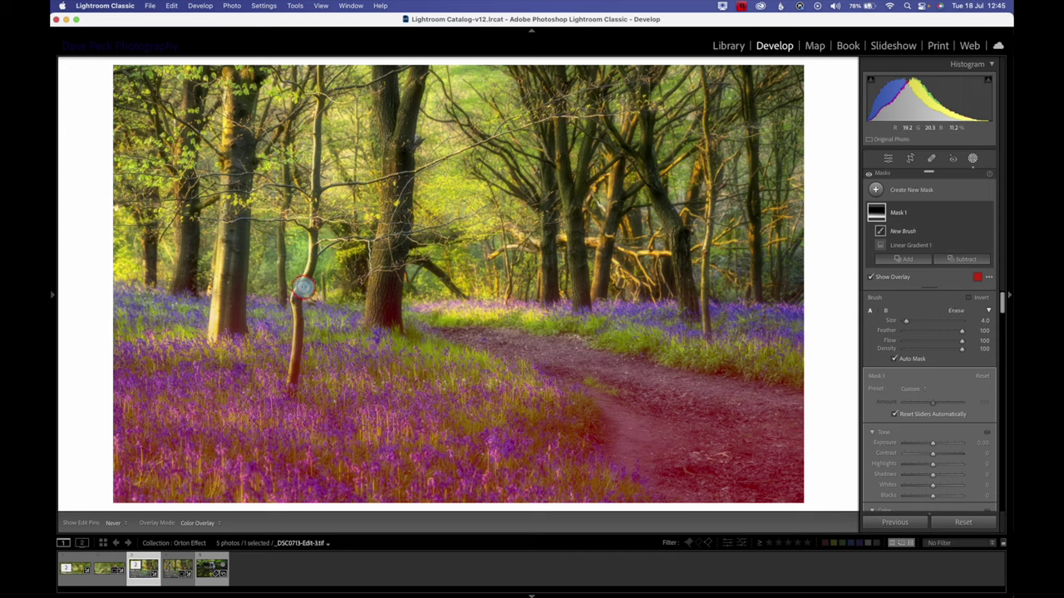
pyautogui.moveTo(303, 286)
pyautogui.mouseDown()
pyautogui.moveTo(298, 326)
pyautogui.moveTo(320, 73)
pyautogui.mouseUp()
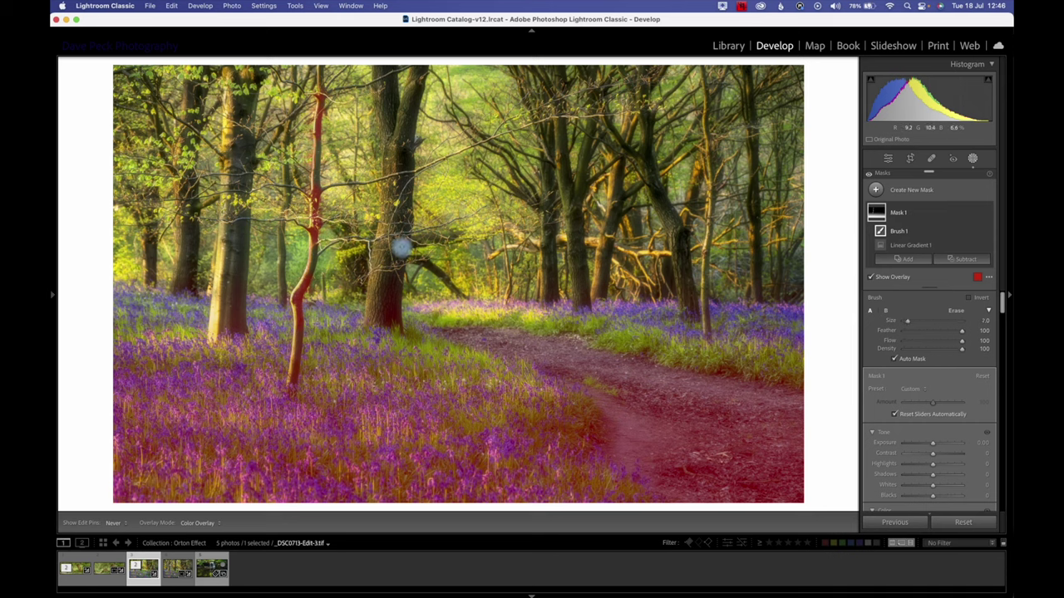
# Enlarge the brush to size 11 and paint the thick forked trunk beside the slender tree into the mask.
pyautogui.press(']')
pyautogui.press('[')
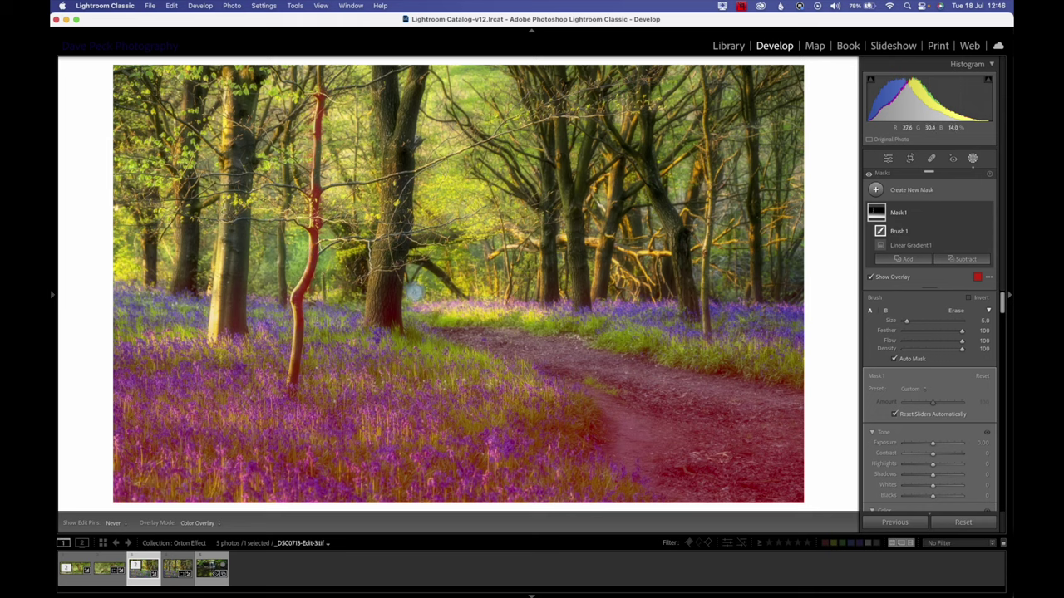
pyautogui.press(']')
pyautogui.press(']')
pyautogui.press(']')
pyautogui.press(']')
pyautogui.press(']')
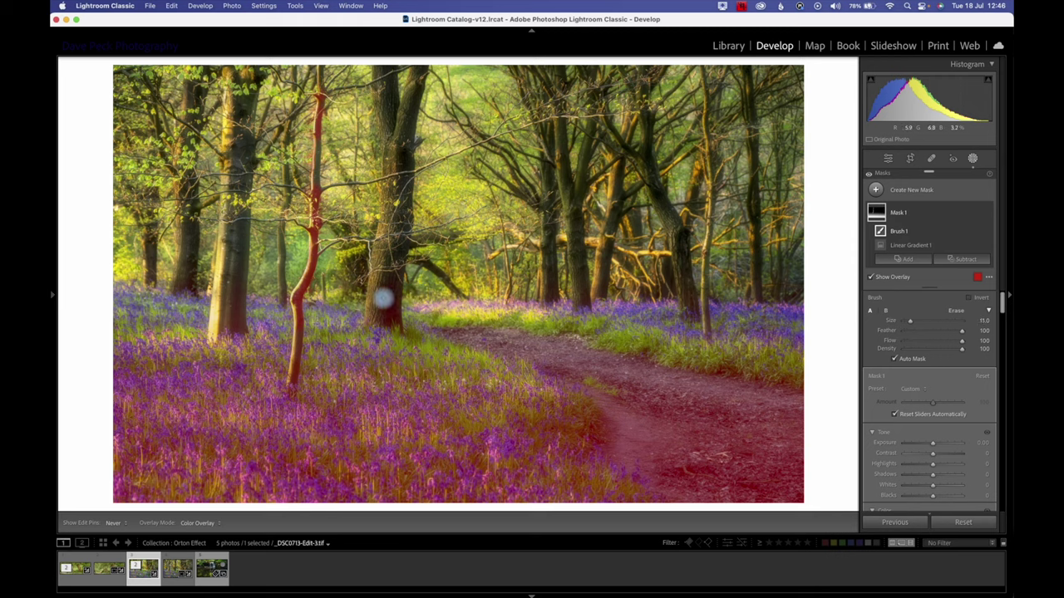
pyautogui.moveTo(382, 299)
pyautogui.mouseDown()
pyautogui.moveTo(373, 325)
pyautogui.moveTo(416, 87)
pyautogui.mouseUp()
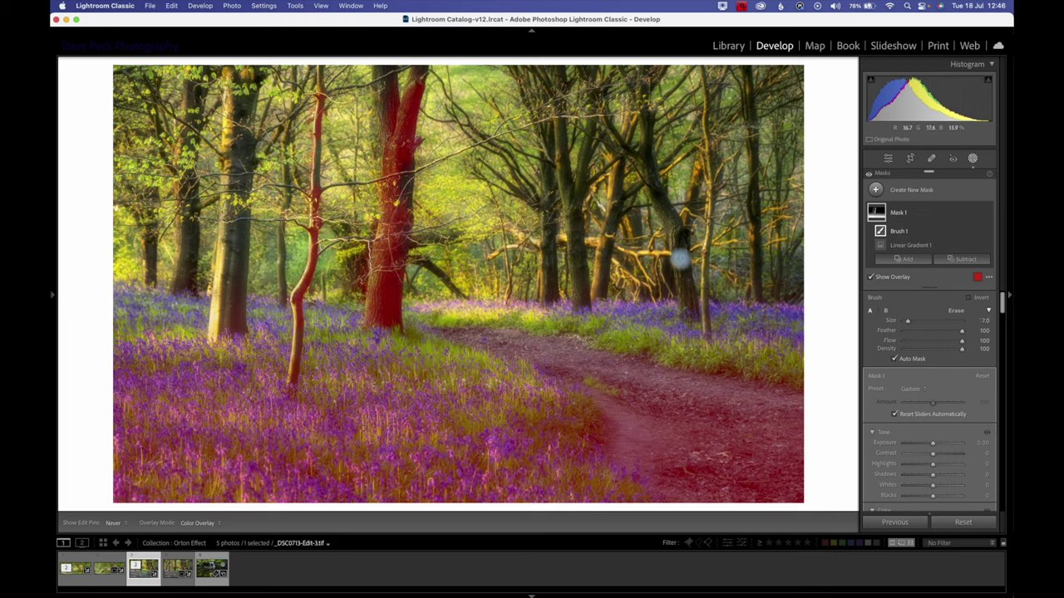
# Paint the leaning trunk and the straight trunk beyond the path, plus the broad trunk on the photo's left, into the mask.
pyautogui.moveTo(680, 259)
pyautogui.mouseDown()
pyautogui.moveTo(688, 308)
pyautogui.moveTo(683, 240)
pyautogui.moveTo(649, 161)
pyautogui.mouseUp()
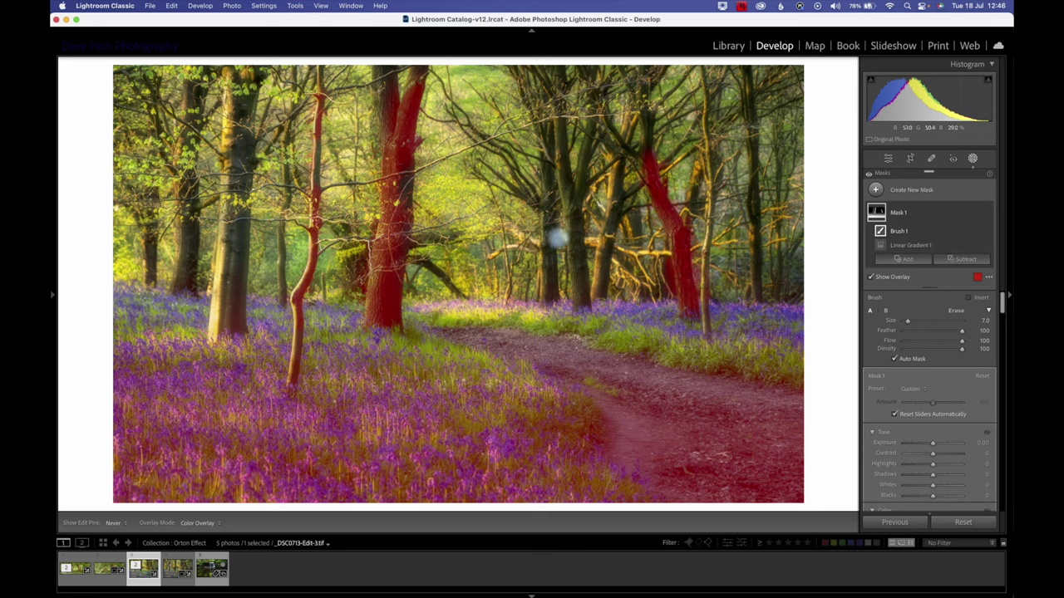
pyautogui.moveTo(567, 227); pyautogui.dragTo(579, 302)
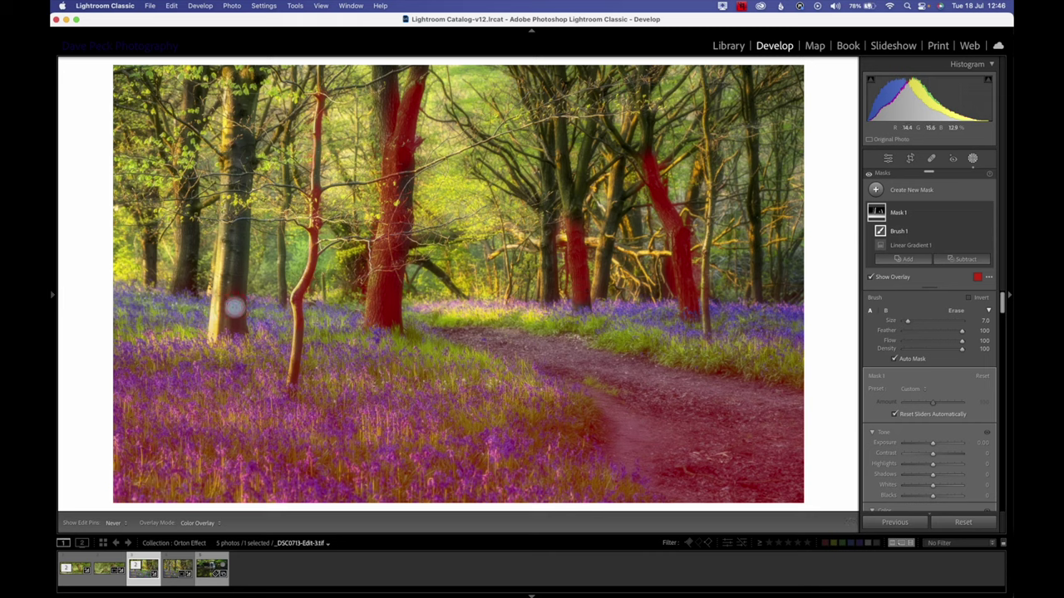
pyautogui.moveTo(233, 308)
pyautogui.mouseDown()
pyautogui.moveTo(229, 325)
pyautogui.moveTo(236, 120)
pyautogui.moveTo(234, 146)
pyautogui.mouseUp()
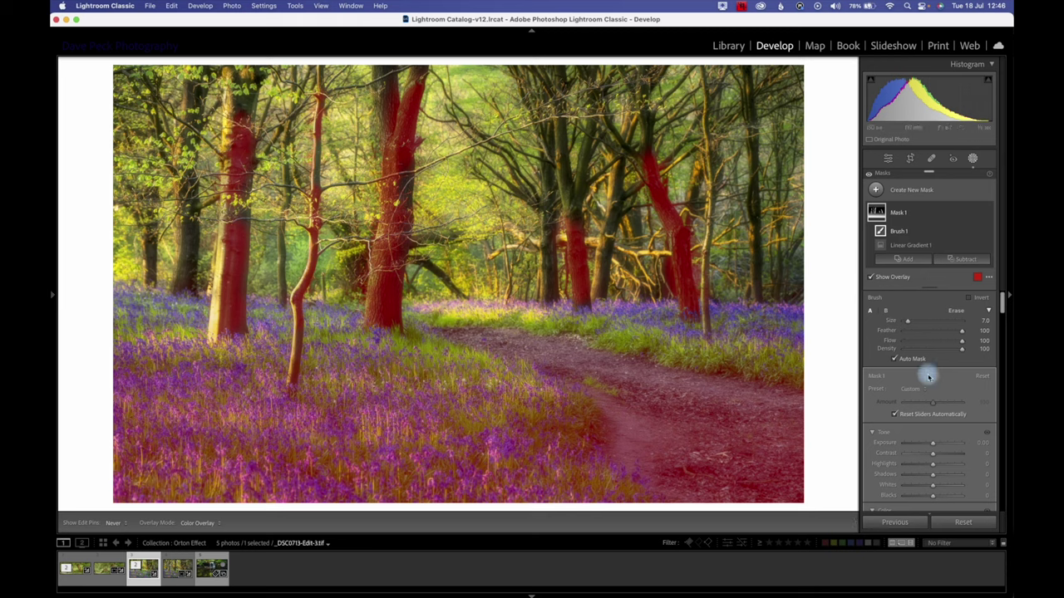
# Raise the mask's Texture to 98 to sharpen the foreground and the painted trunks.
pyautogui.scroll(-5, 924, 423)
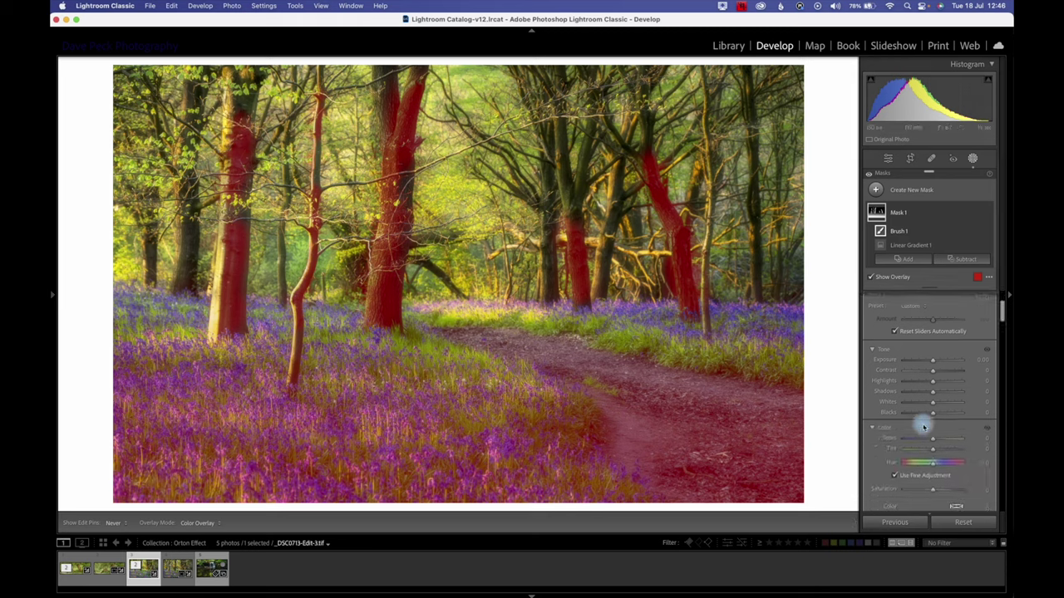
pyautogui.scroll(-8, 925, 425)
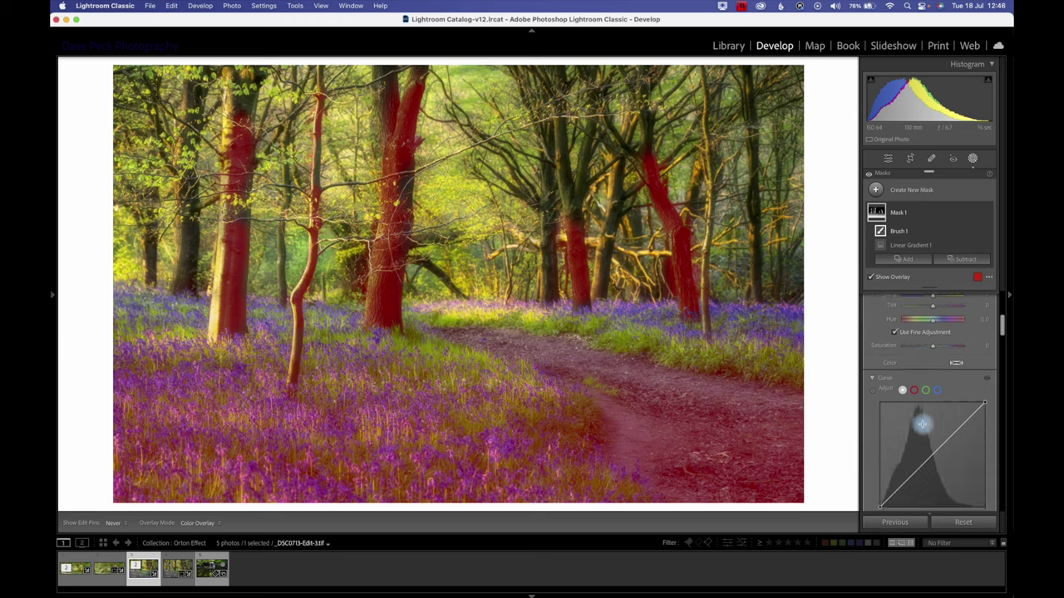
pyautogui.scroll(-3, 923, 424)
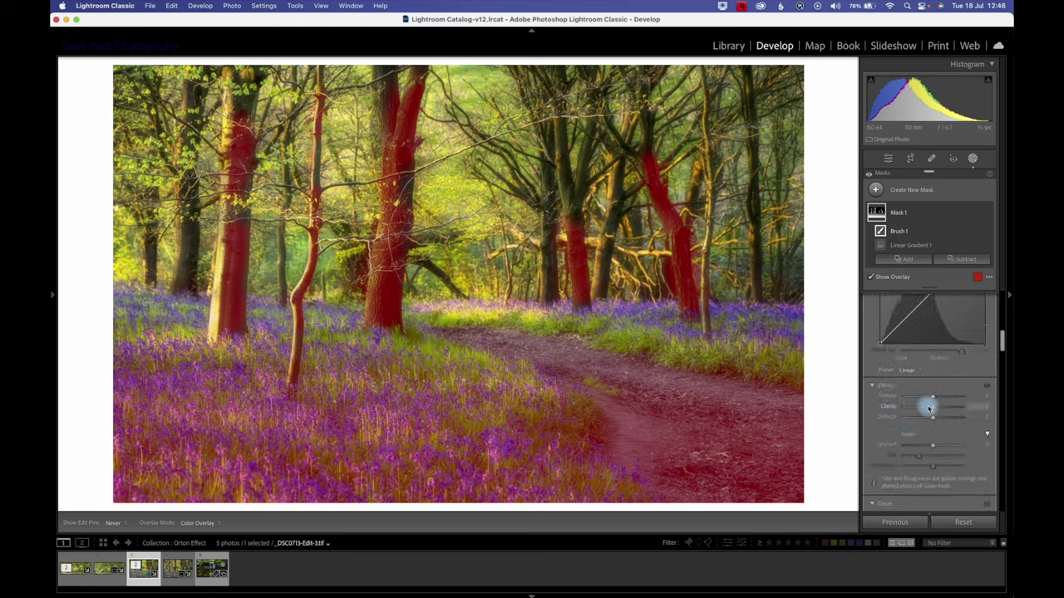
pyautogui.moveTo(933, 400); pyautogui.dragTo(957, 402)
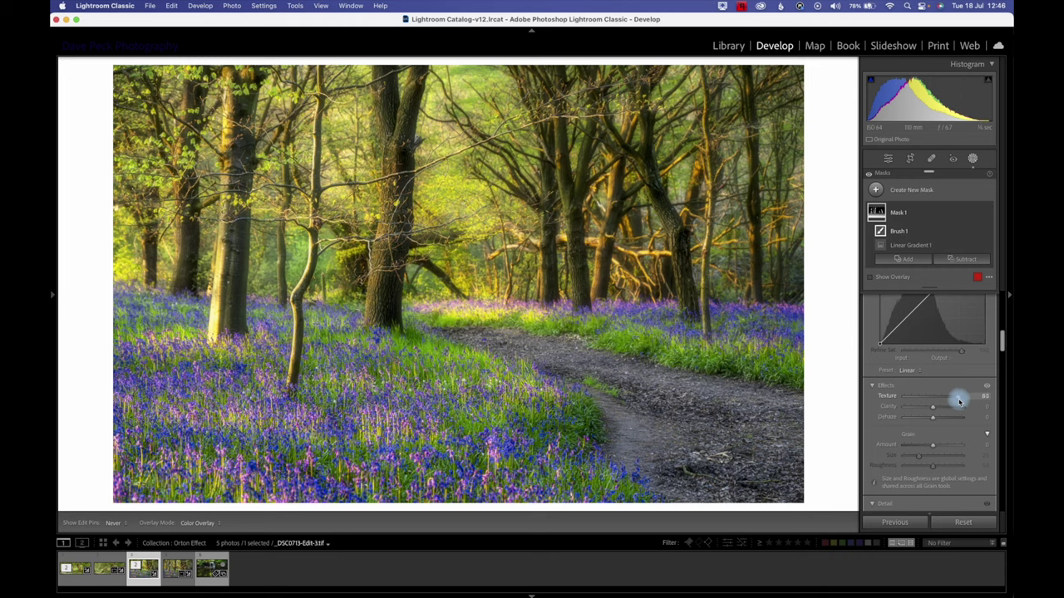
pyautogui.moveTo(958, 402); pyautogui.dragTo(961, 401)
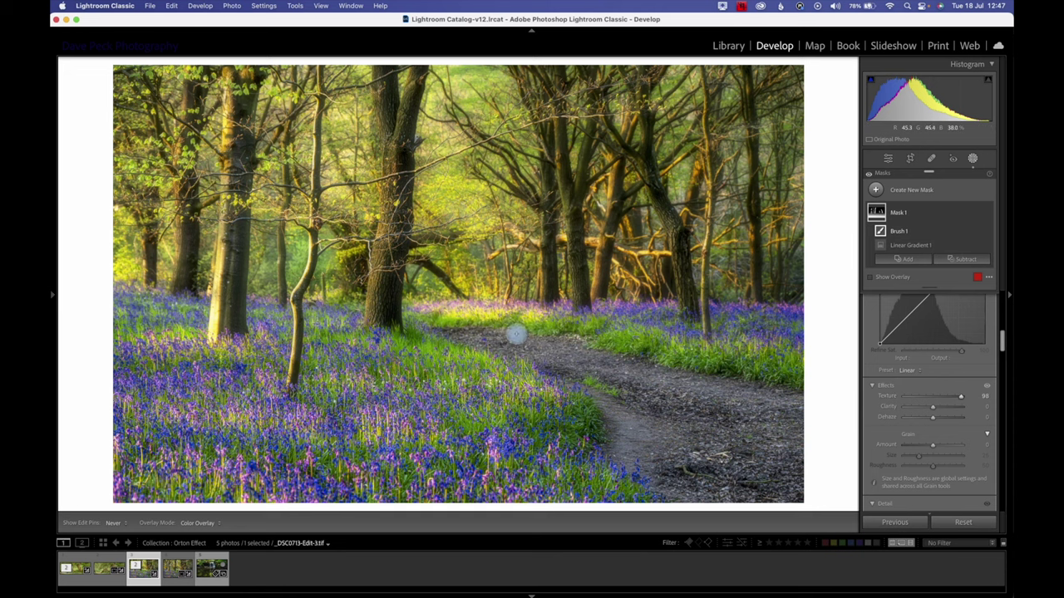
# Examine the bluebells, trunks and path up close, comparing them with the mask's Effects adjustments off and on.
pyautogui.press('z')
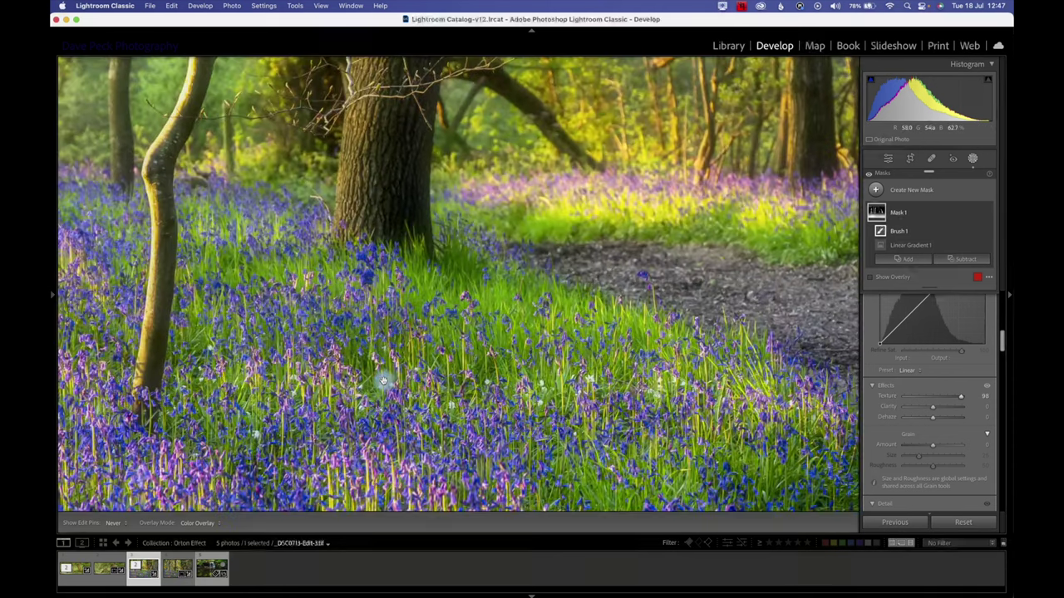
pyautogui.moveTo(384, 372); pyautogui.dragTo(390, 429)
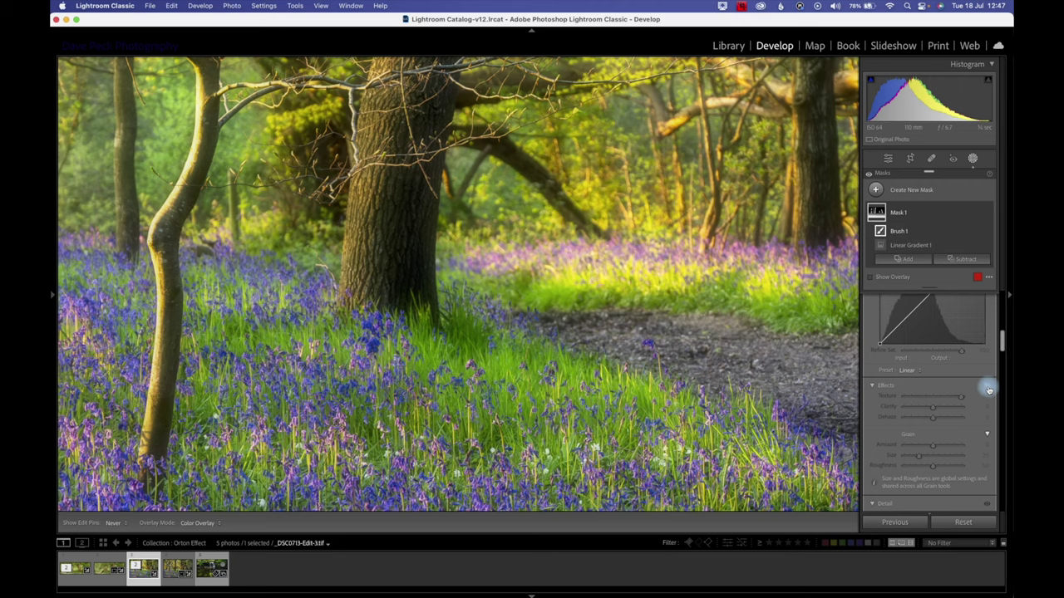
pyautogui.click(988, 390)
pyautogui.click(988, 390)
pyautogui.click(988, 389)
pyautogui.click(989, 390)
pyautogui.click(987, 387)
pyautogui.click(986, 387)
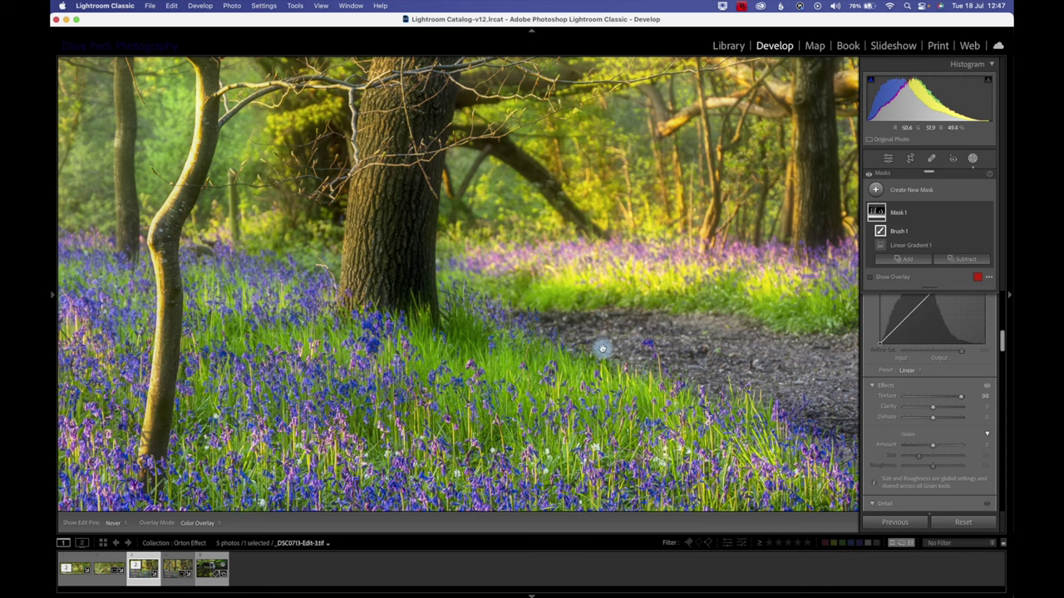
pyautogui.moveTo(603, 349); pyautogui.dragTo(628, 175)
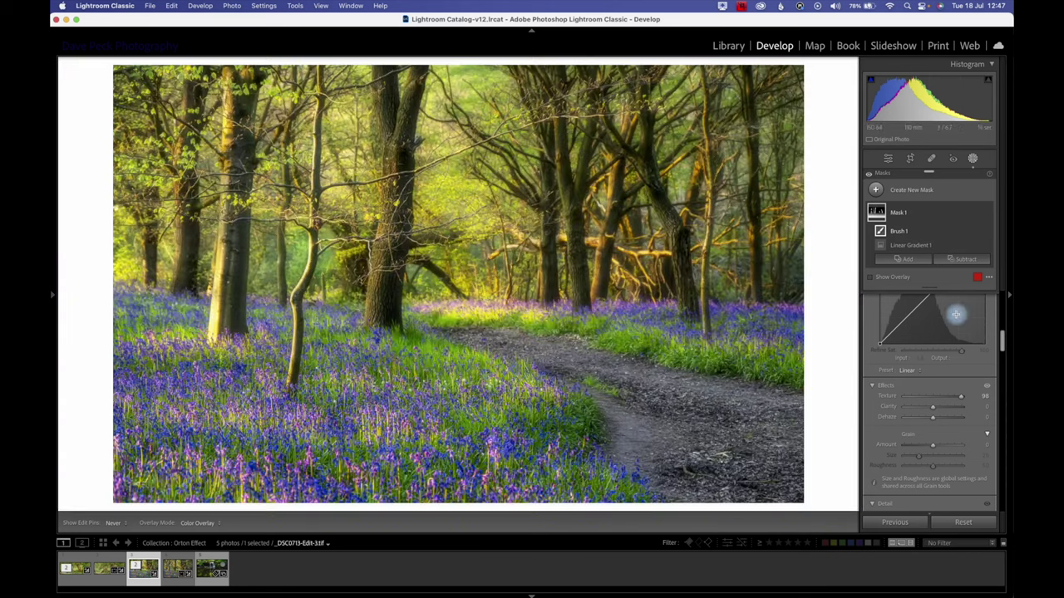
# Compare the whole bluebell photo with and without the mask's Effects adjustments.
pyautogui.click(988, 389)
pyautogui.click(988, 389)
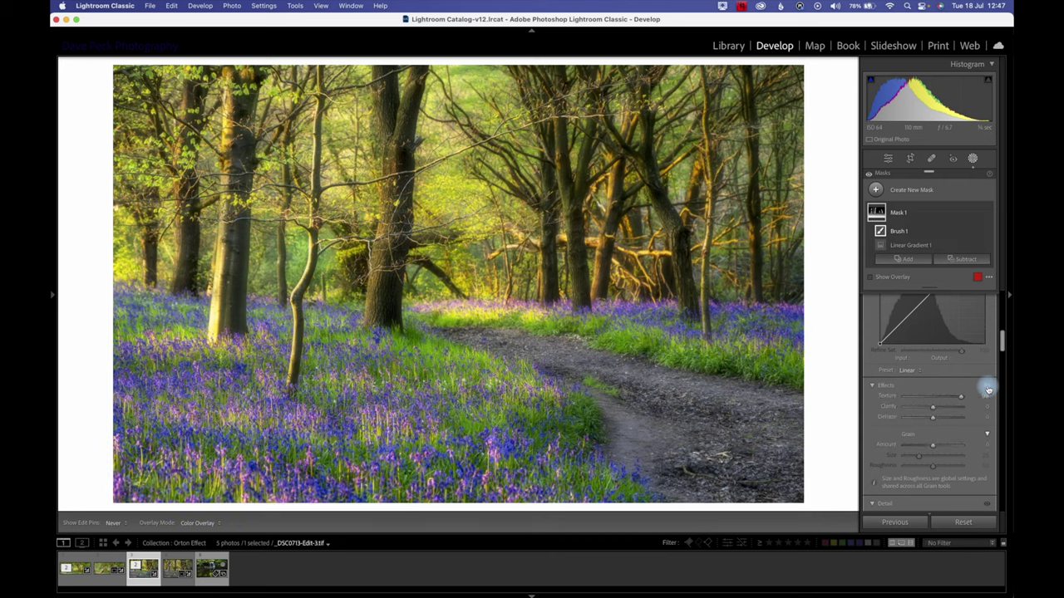
pyautogui.click(988, 388)
pyautogui.click(987, 389)
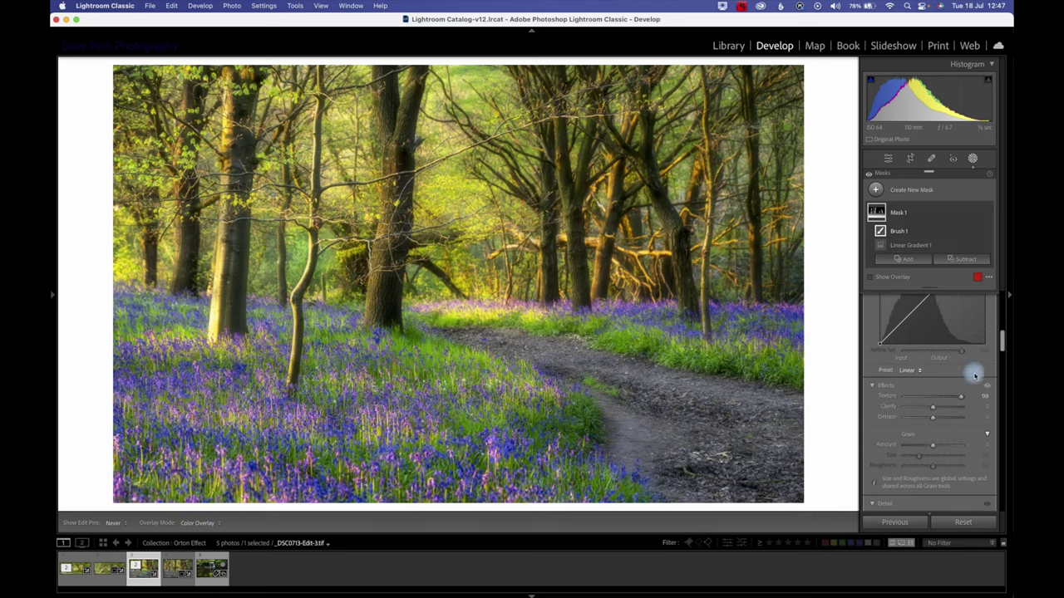
pyautogui.click(987, 388)
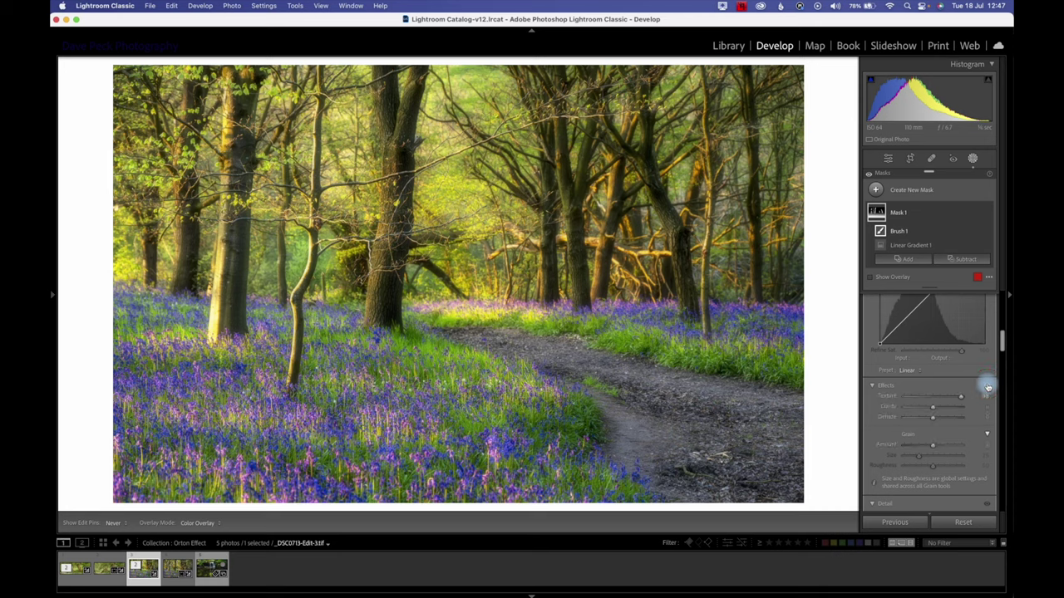
pyautogui.click(987, 388)
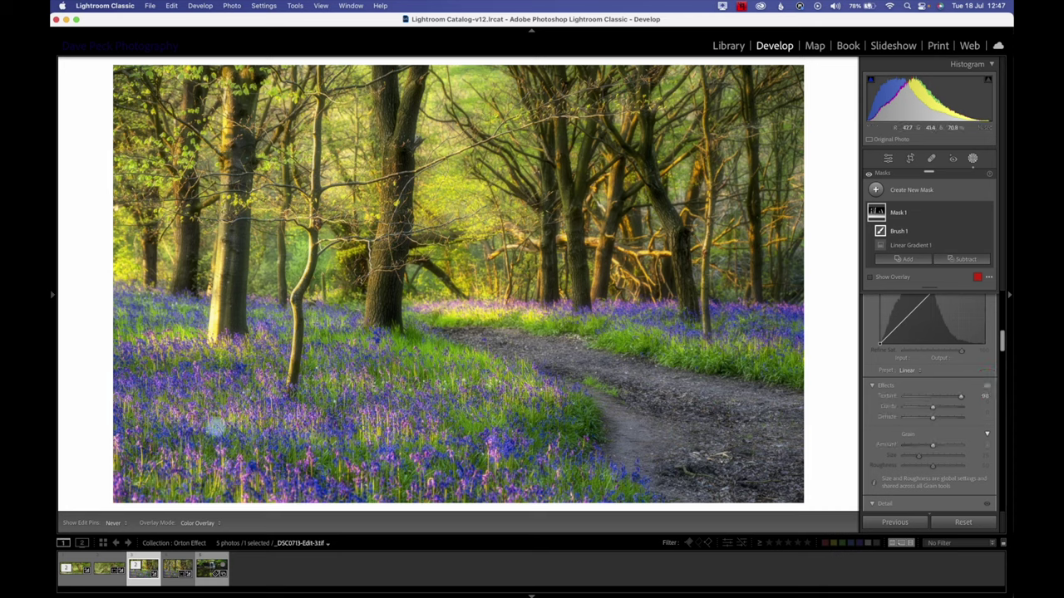
# Open the waterfall photo and crop away the lower part of the pool, leaving a frame of about 7657 × 3283 px.
pyautogui.click(210, 568)
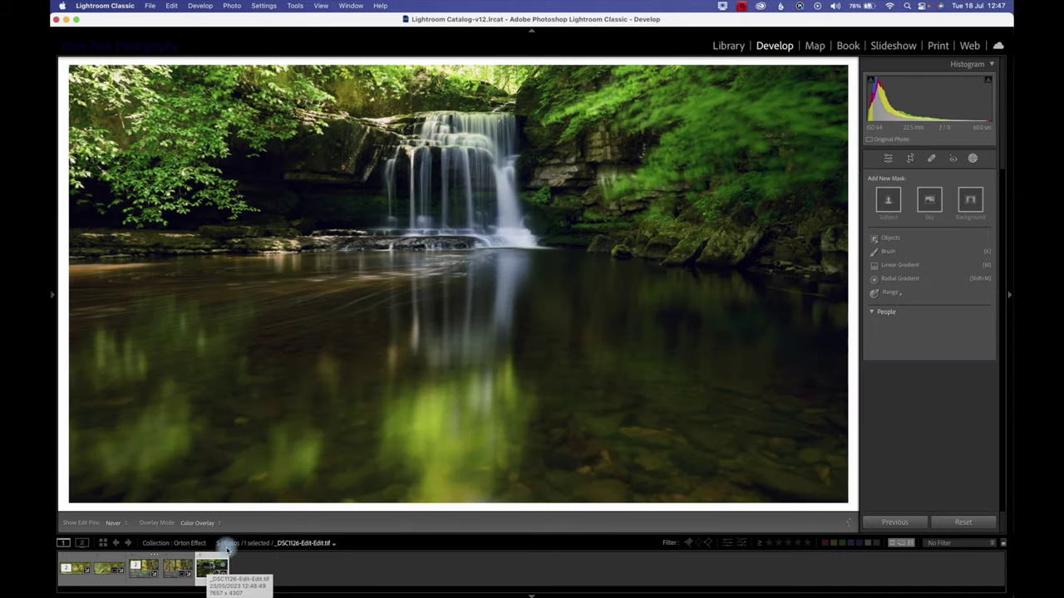
pyautogui.click(910, 159)
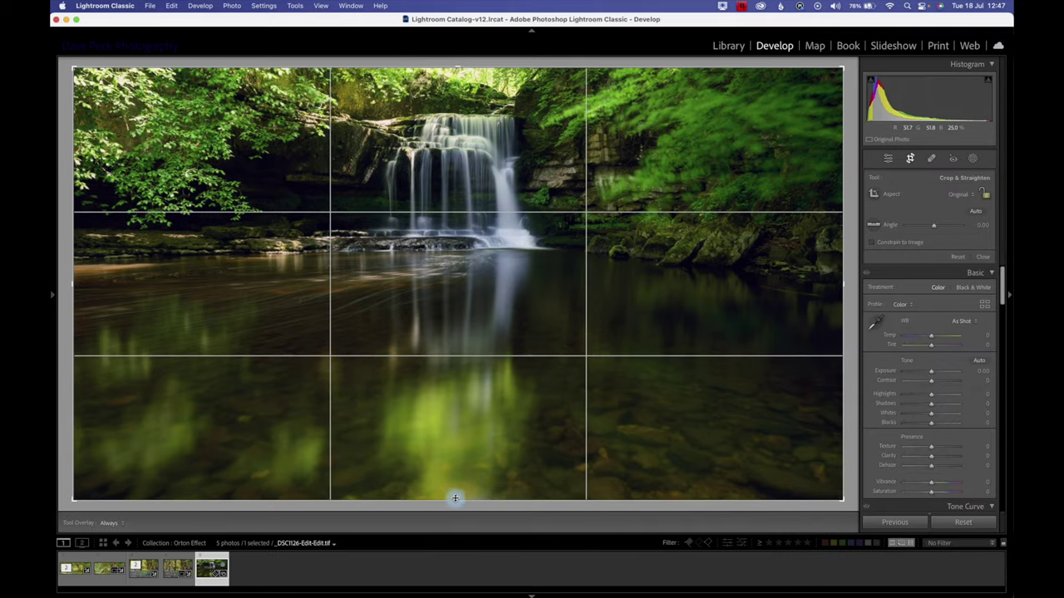
pyautogui.moveTo(458, 499); pyautogui.dragTo(461, 449)
pyautogui.press('Return')
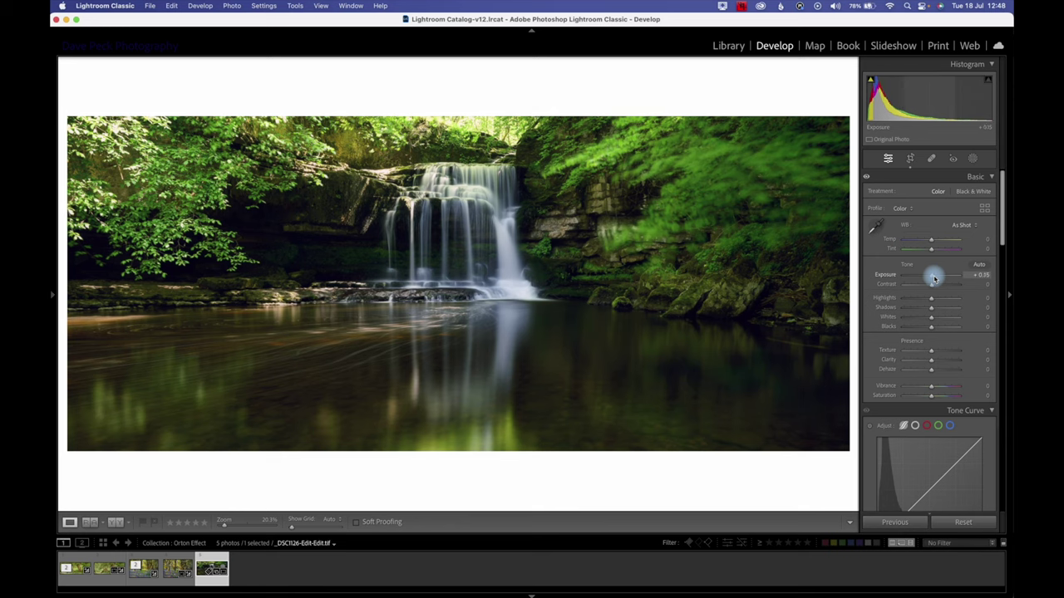
# Brighten and warm the waterfall photo with Exposure +0.25 and Temp +30.
pyautogui.moveTo(934, 279); pyautogui.dragTo(940, 243)
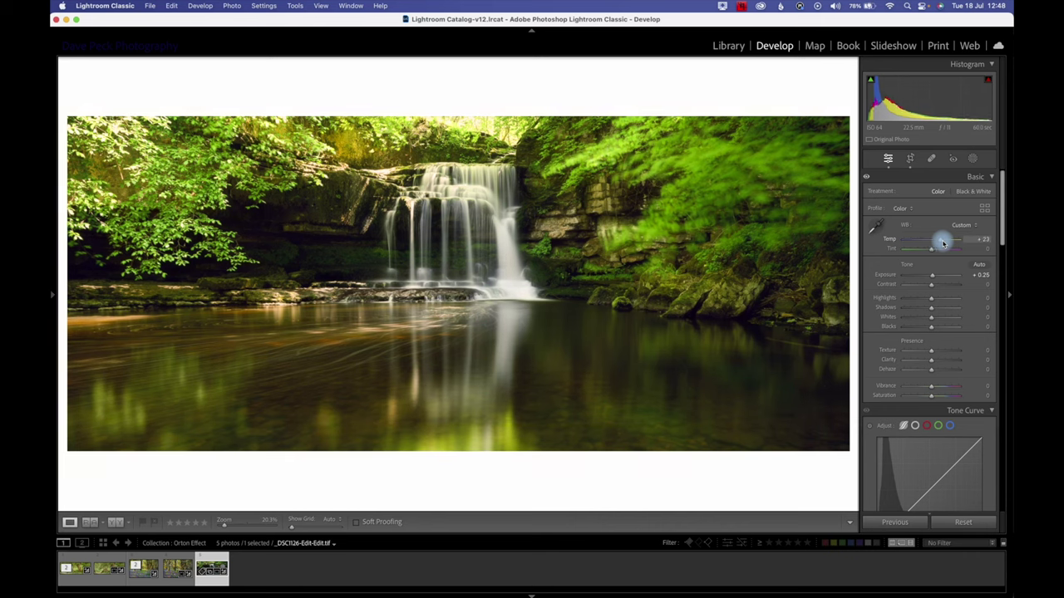
pyautogui.moveTo(944, 243); pyautogui.dragTo(941, 242)
pyautogui.moveTo(942, 244); pyautogui.dragTo(941, 244)
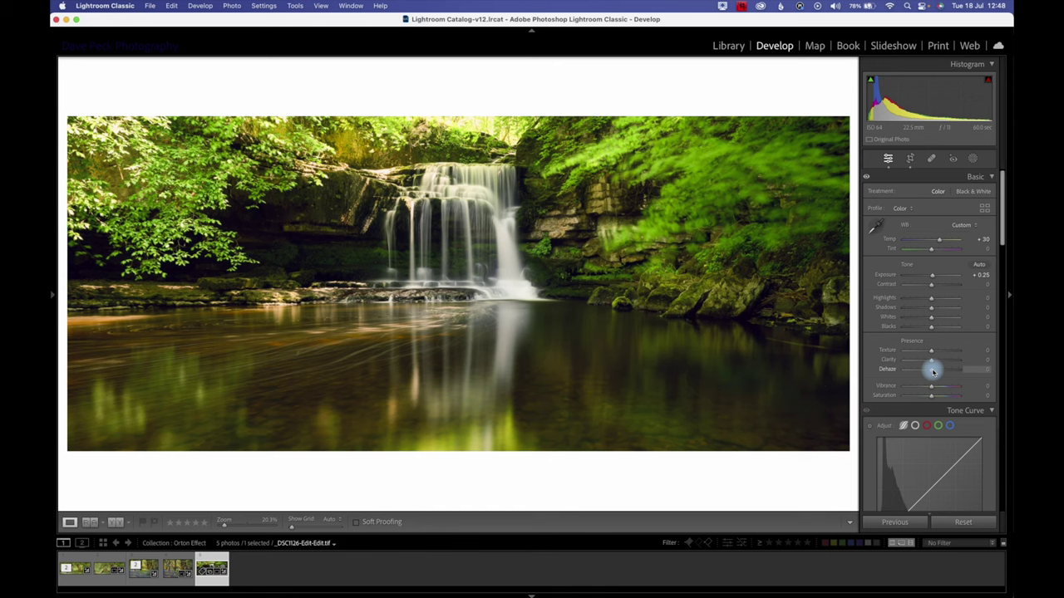
# Send the waterfall photo to Adobe Photoshop (Beta) as a copy with Lightroom adjustments.
pyautogui.click(232, 6)
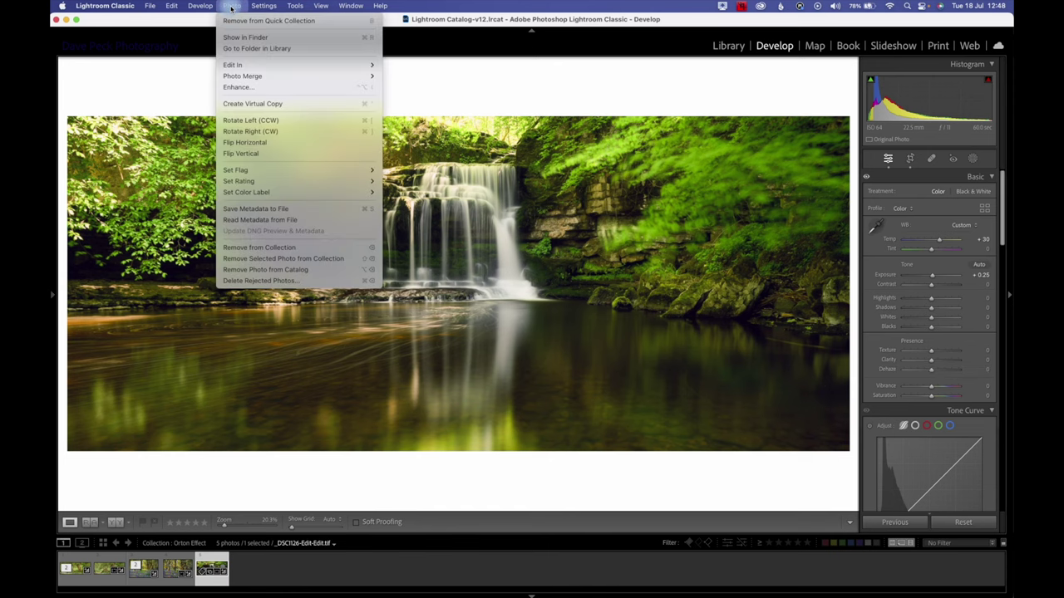
pyautogui.moveTo(231, 64)
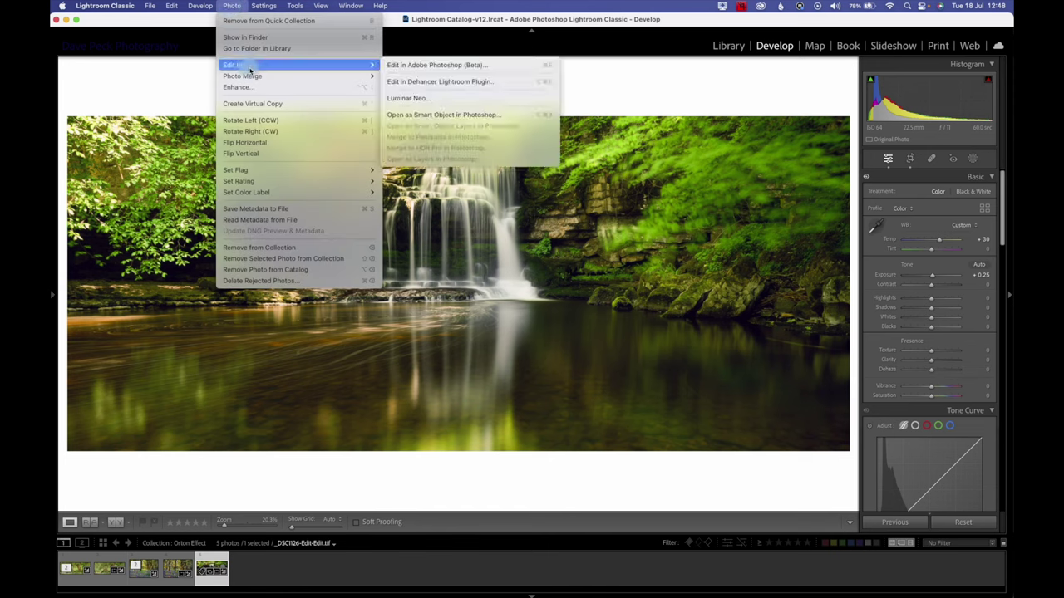
pyautogui.click(408, 64)
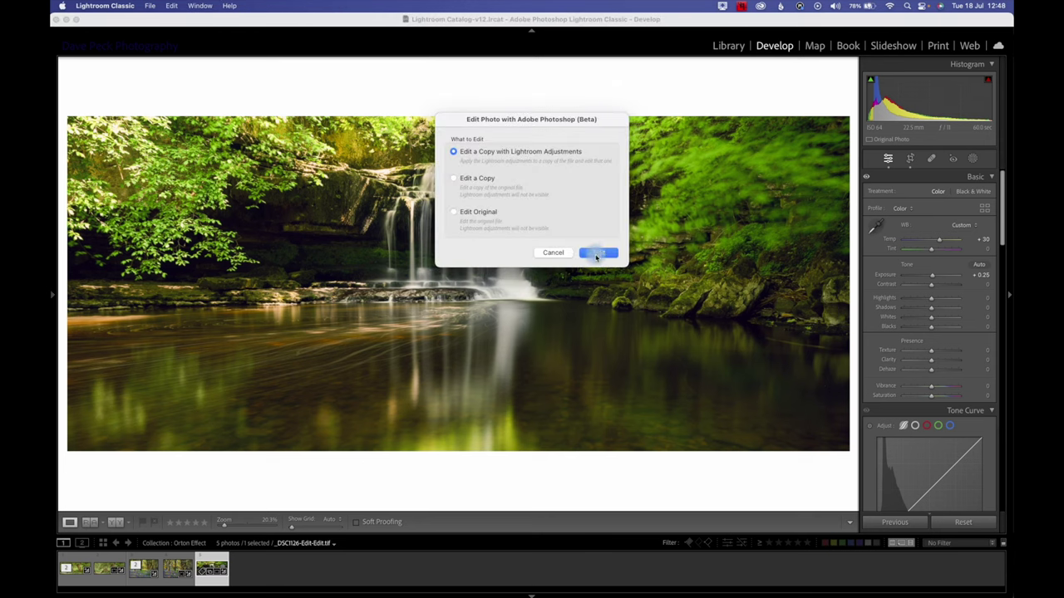
pyautogui.click(596, 252)
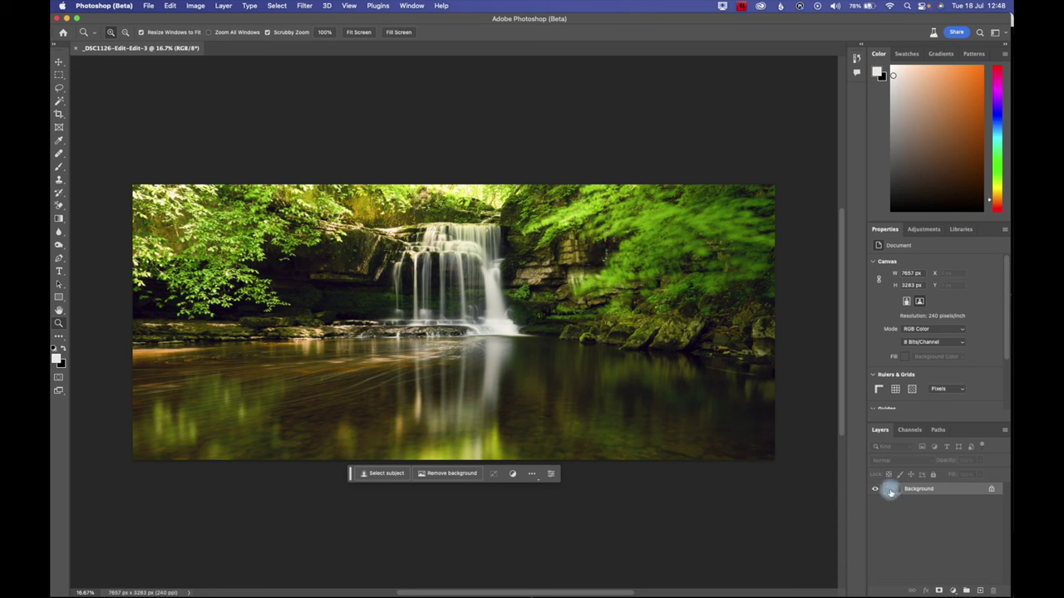
# Duplicate the Background layer and reapply the last Gaussian Blur filter to the copy.
pyautogui.press('super+j')
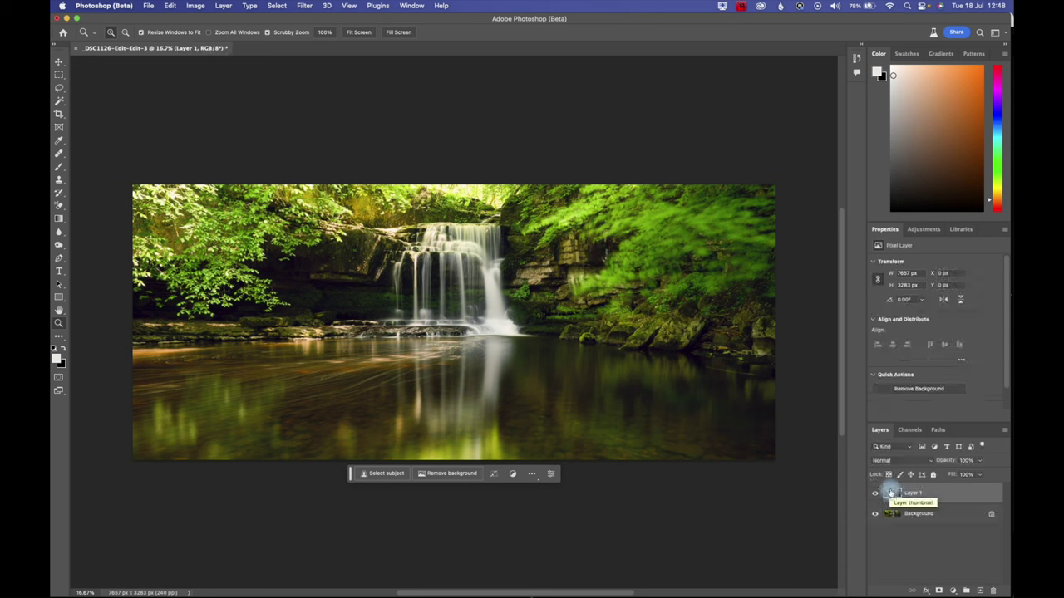
pyautogui.click(304, 6)
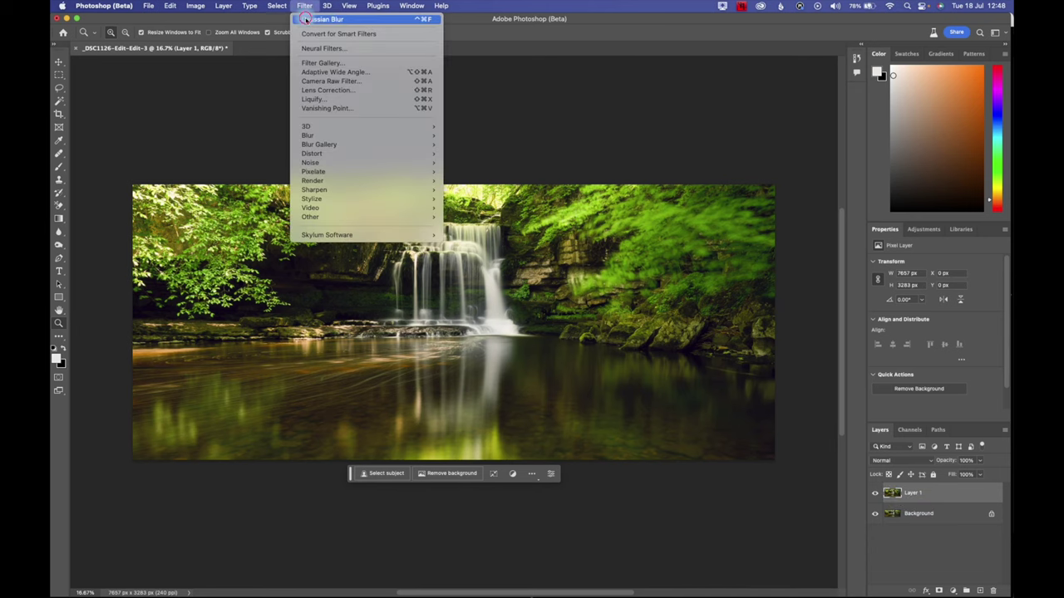
pyautogui.click(311, 19)
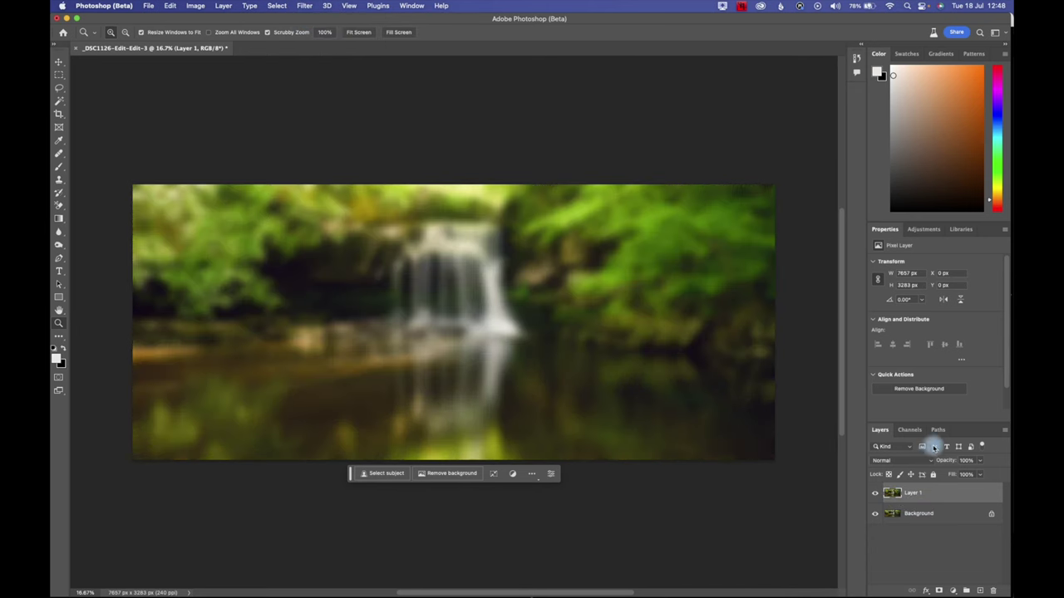
# Add a Levels adjustment above the blurred layer with input black at 15 and input white at 163.
pyautogui.click(924, 230)
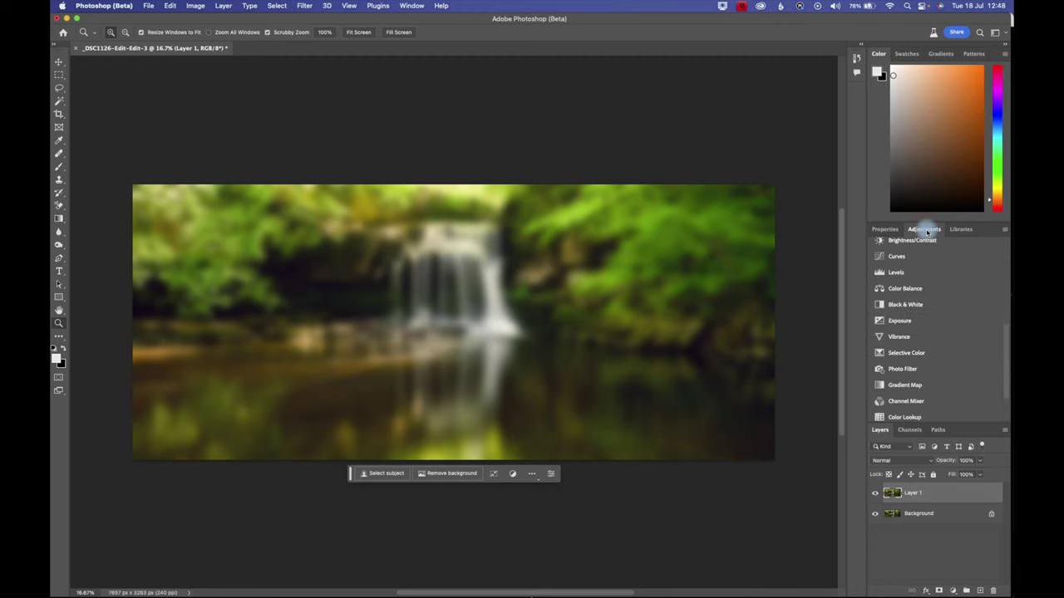
pyautogui.click(885, 272)
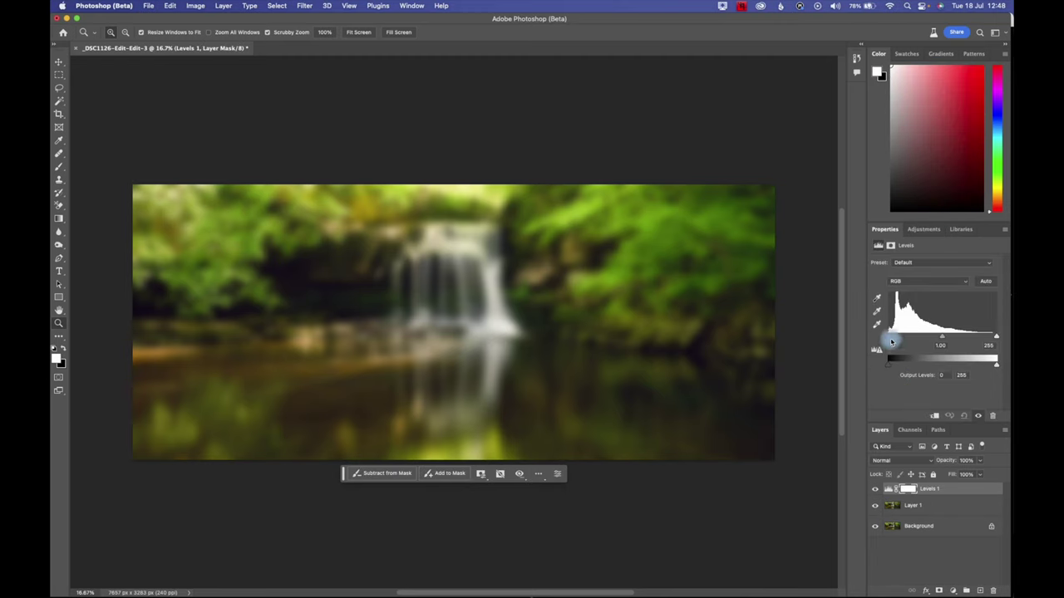
pyautogui.click(891, 341)
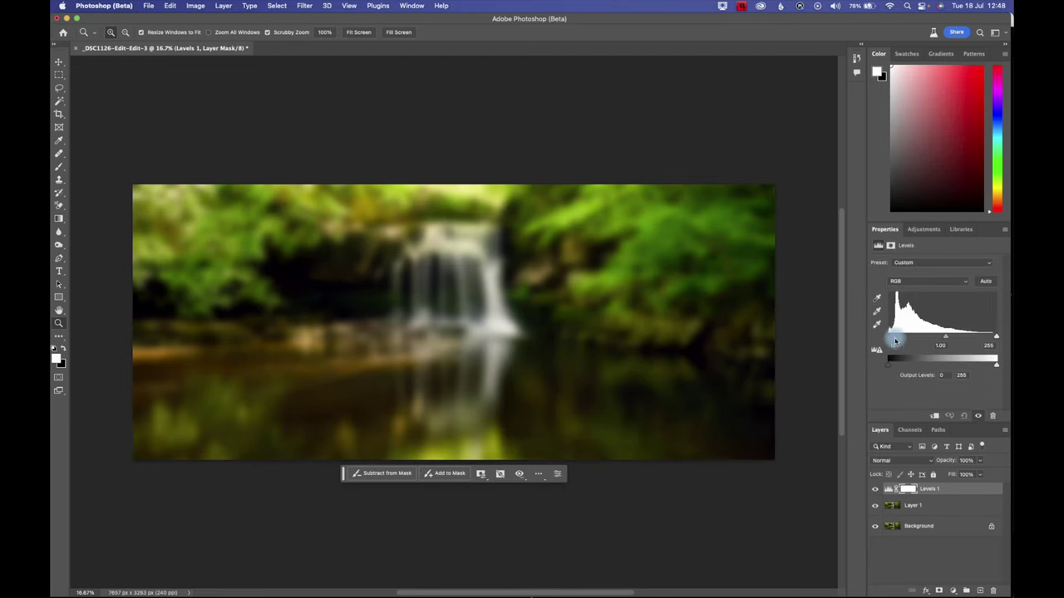
pyautogui.click(998, 339)
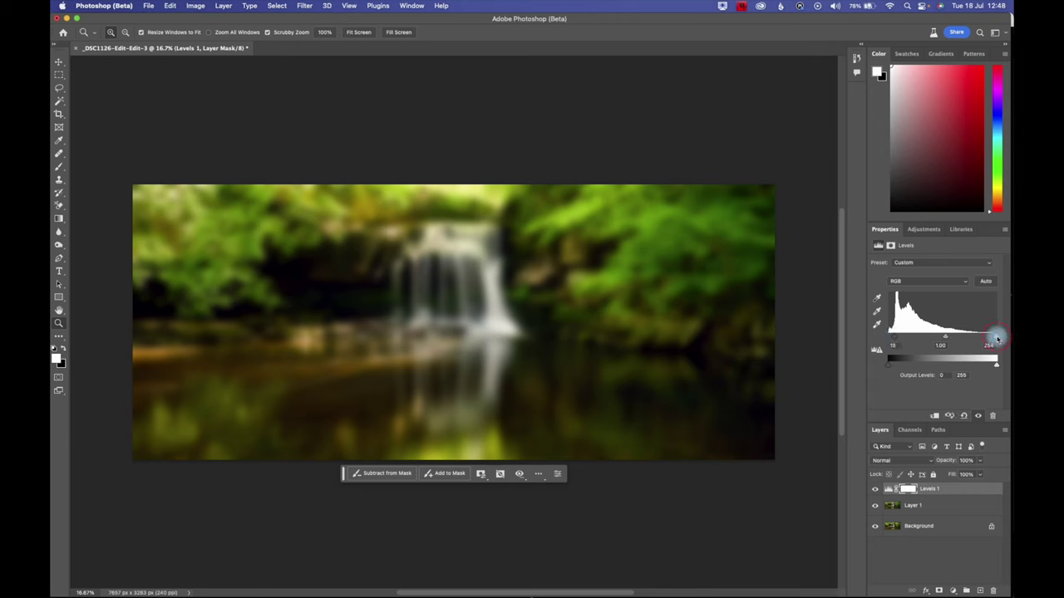
pyautogui.moveTo(998, 339); pyautogui.dragTo(954, 337)
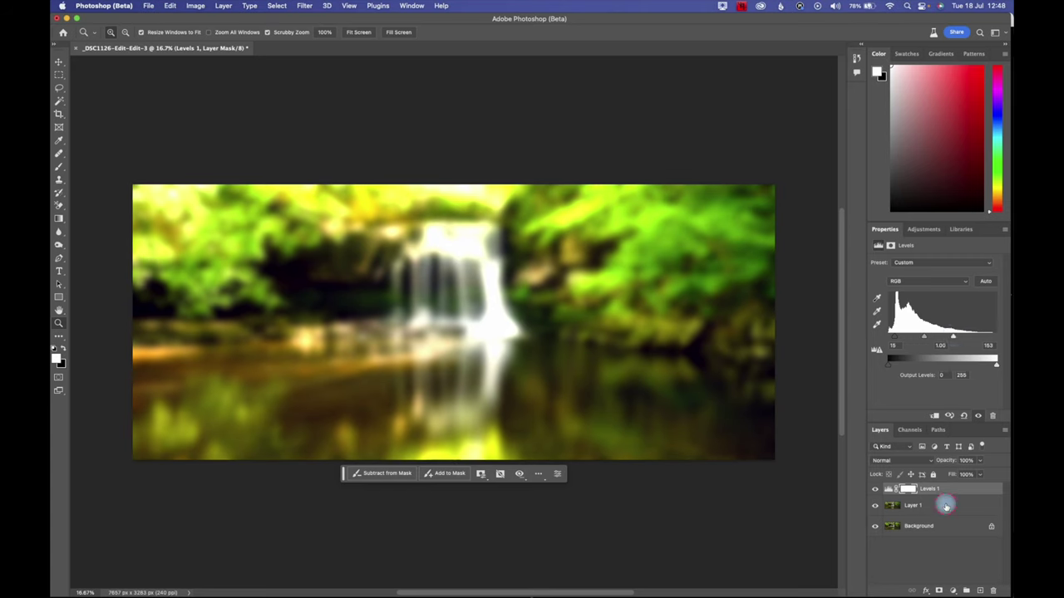
# Merge the Levels adjustment with the blurred layer and reduce the merged layer's opacity to 29%.
pyautogui.click(946, 506)
pyautogui.rightClick(946, 505)
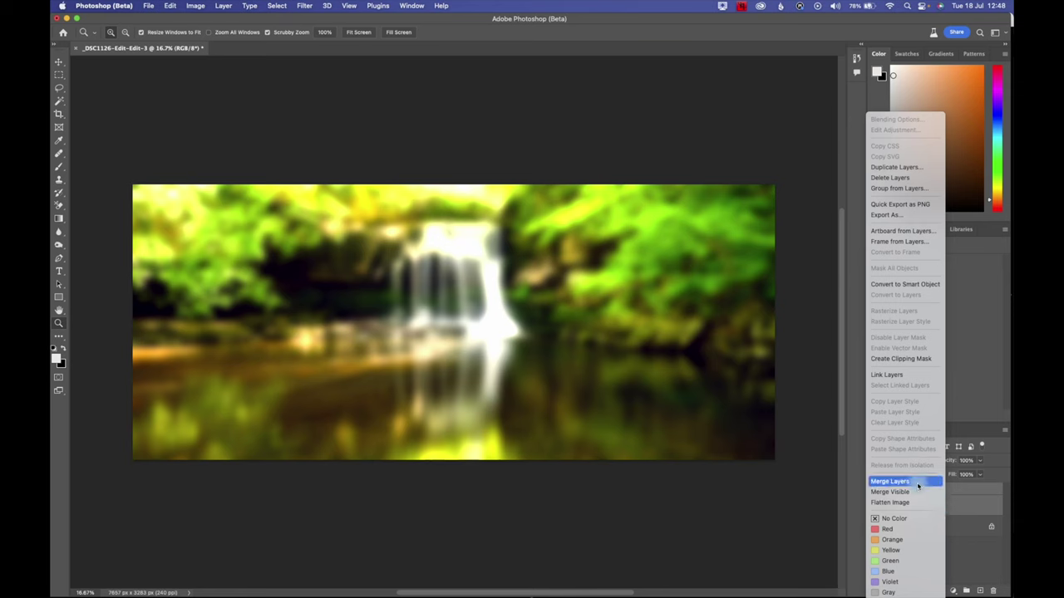
pyautogui.click(929, 482)
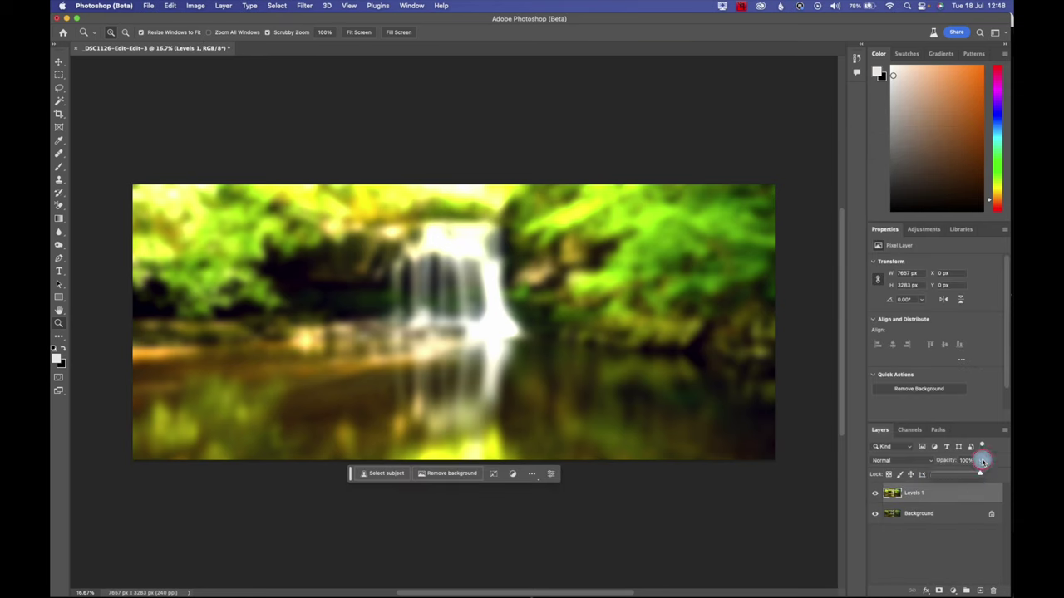
pyautogui.click(980, 462)
pyautogui.moveTo(981, 473); pyautogui.dragTo(946, 475)
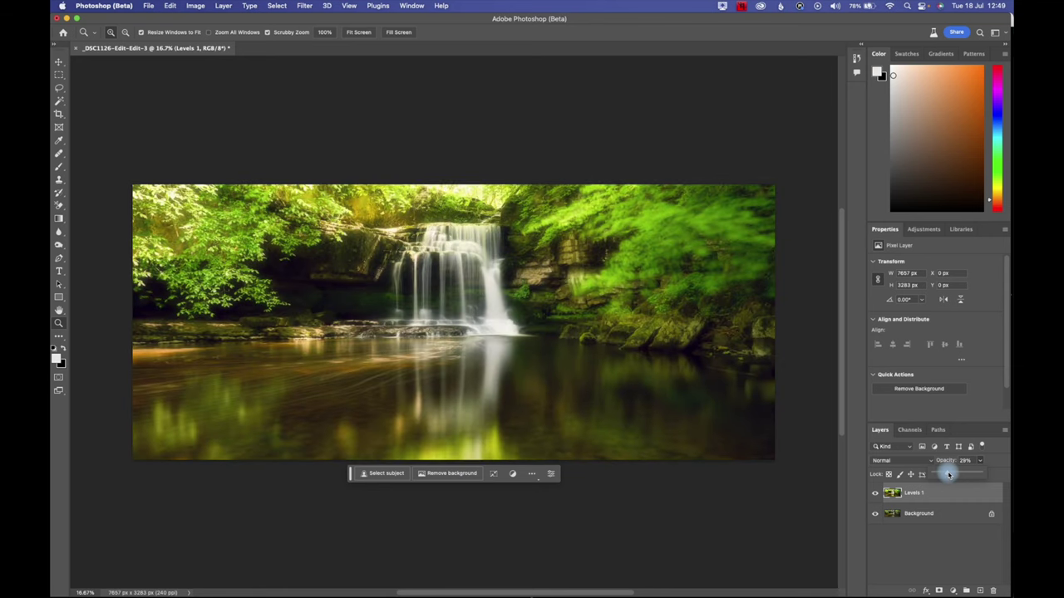
pyautogui.moveTo(949, 475); pyautogui.dragTo(947, 475)
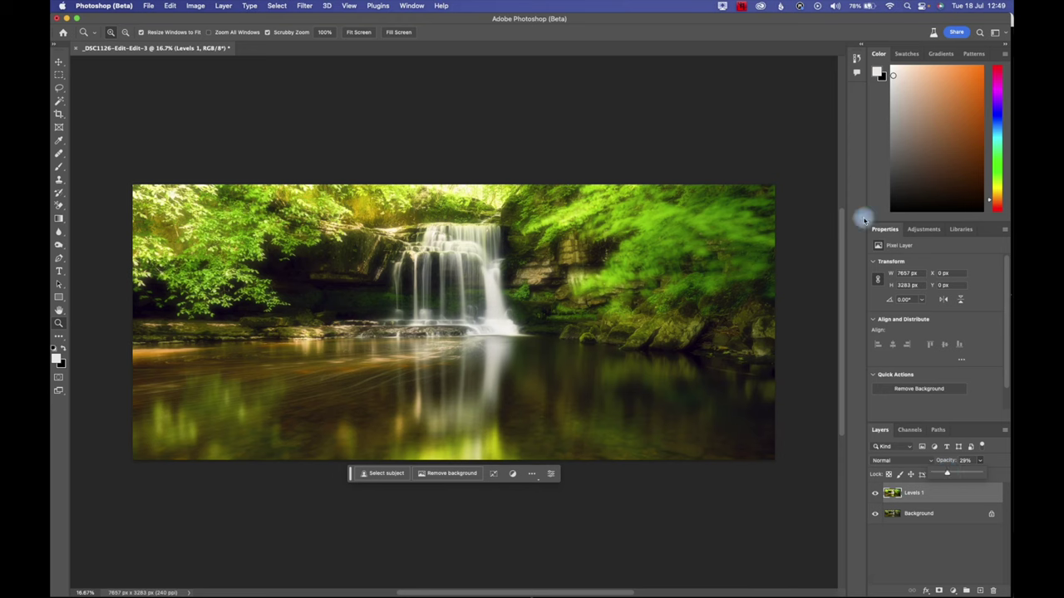
# Flatten the waterfall image, save it, and close it to return to Lightroom Classic.
pyautogui.click(227, 7)
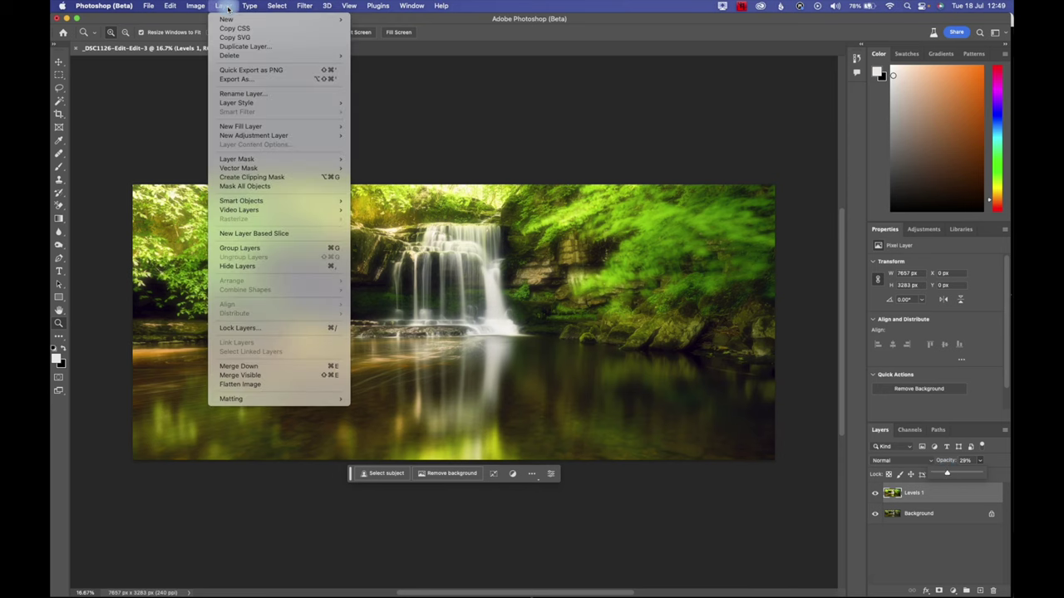
pyautogui.click(243, 385)
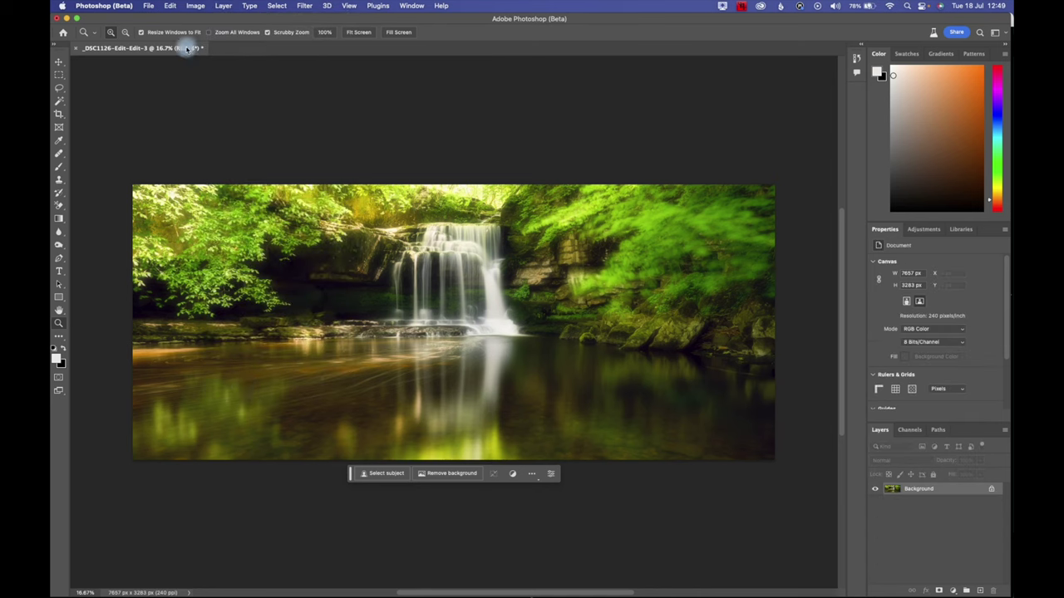
pyautogui.click(147, 6)
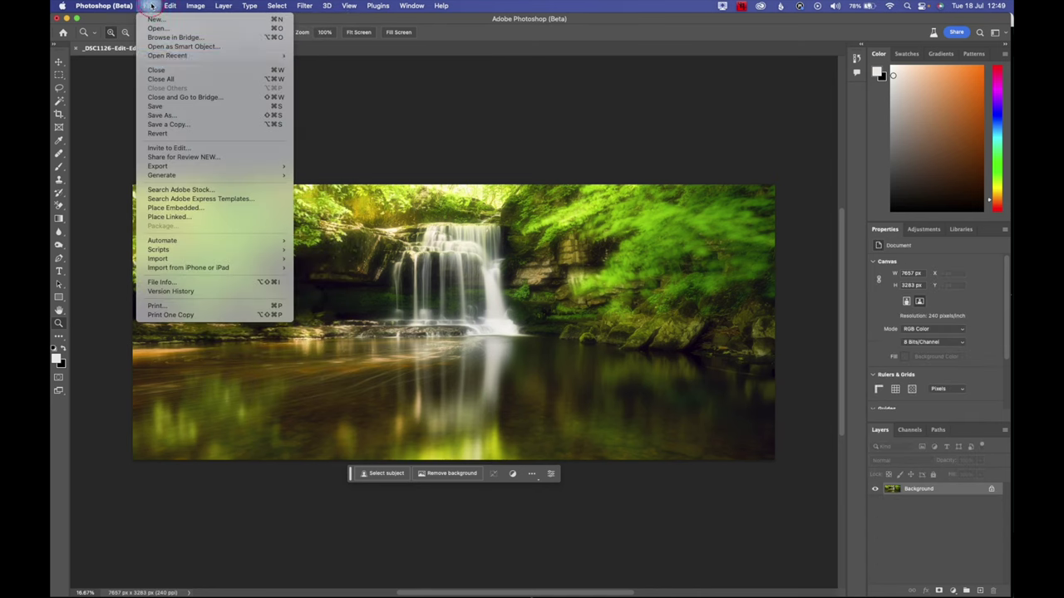
pyautogui.click(160, 105)
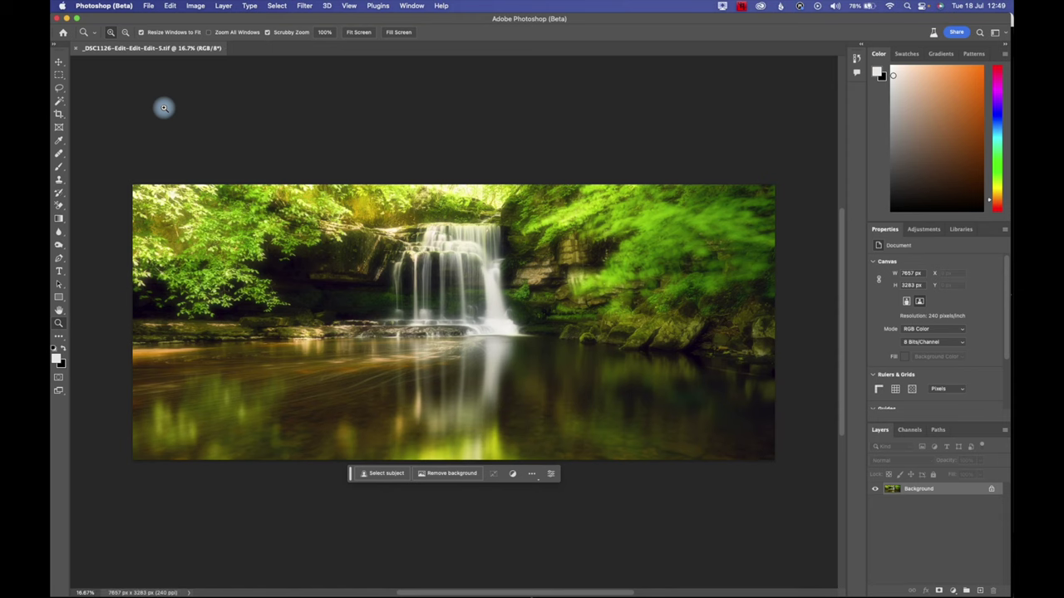
pyautogui.click(57, 18)
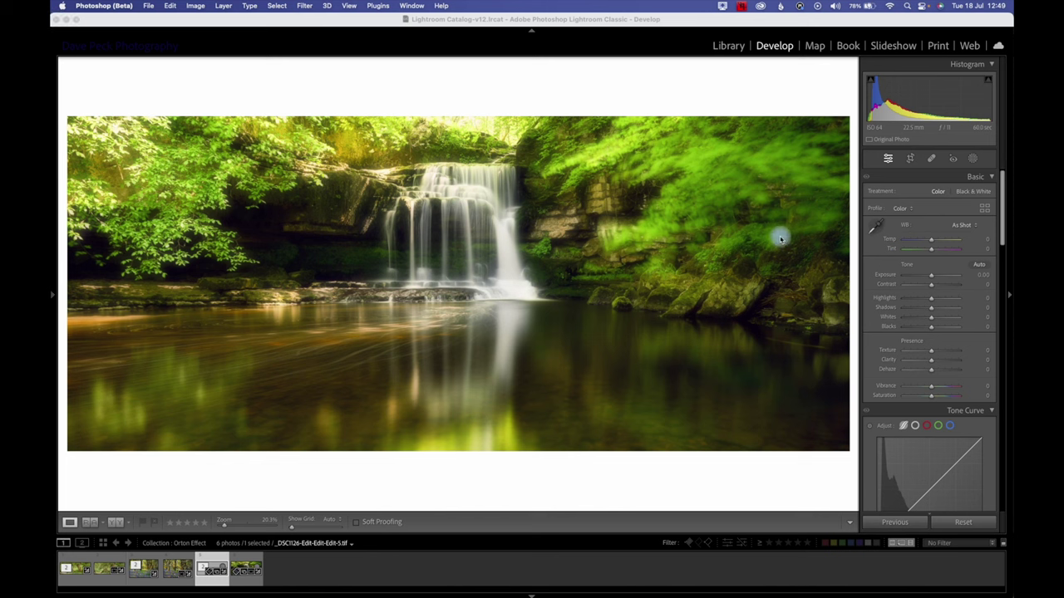
# Mask the pool with a linear gradient running from the photo's lower edge up to the base of the waterfall.
pyautogui.click(975, 159)
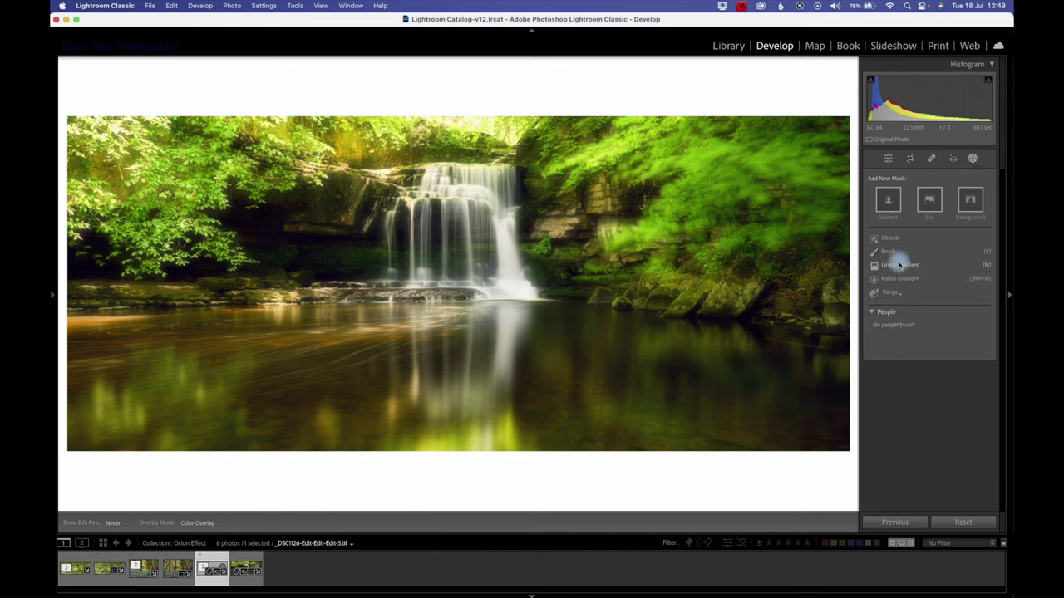
pyautogui.click(899, 264)
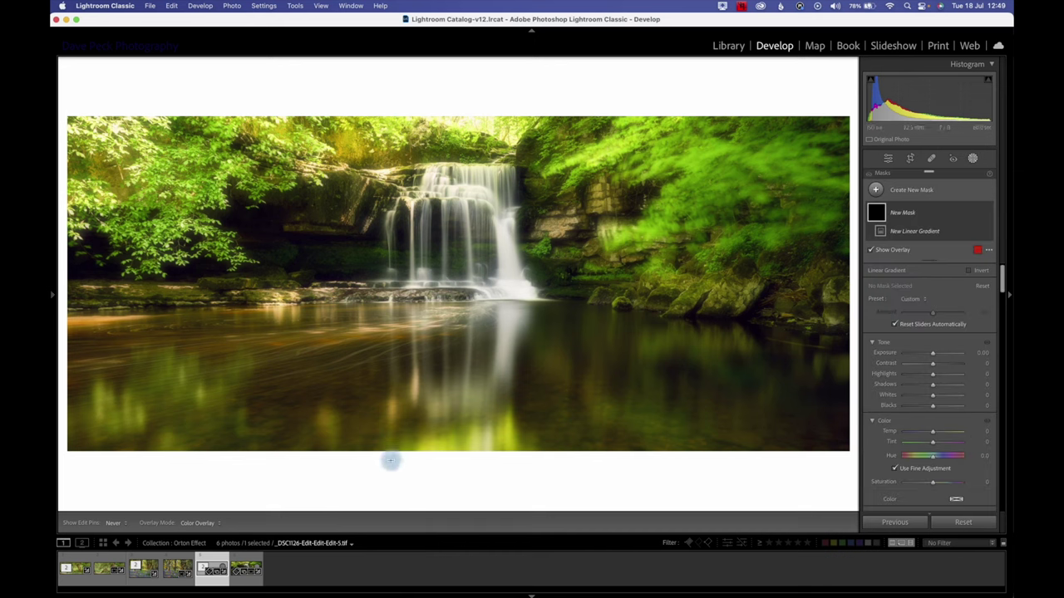
pyautogui.moveTo(391, 461); pyautogui.dragTo(402, 255)
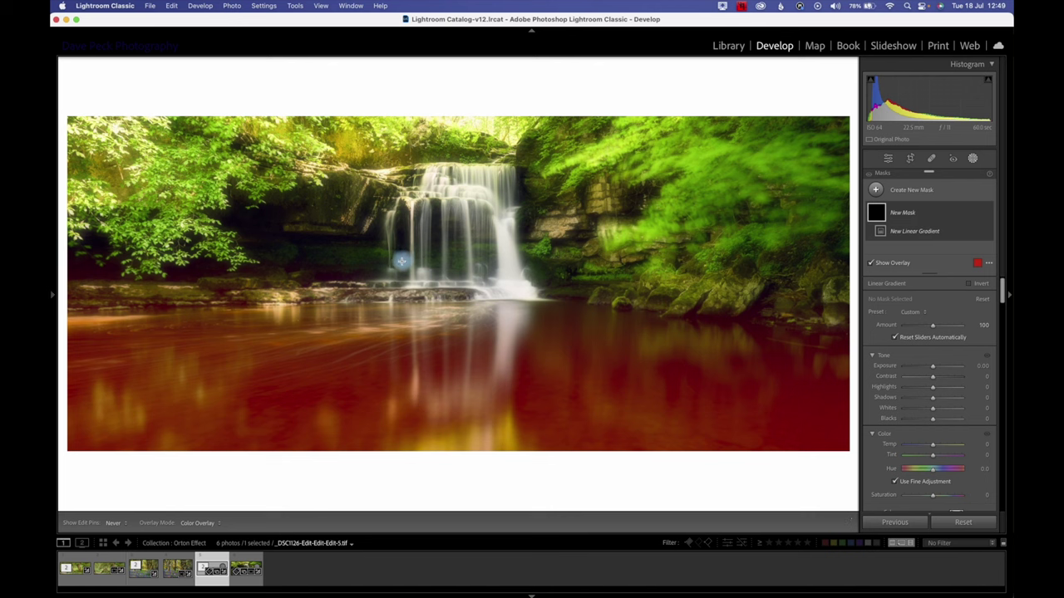
pyautogui.moveTo(401, 262); pyautogui.dragTo(403, 265)
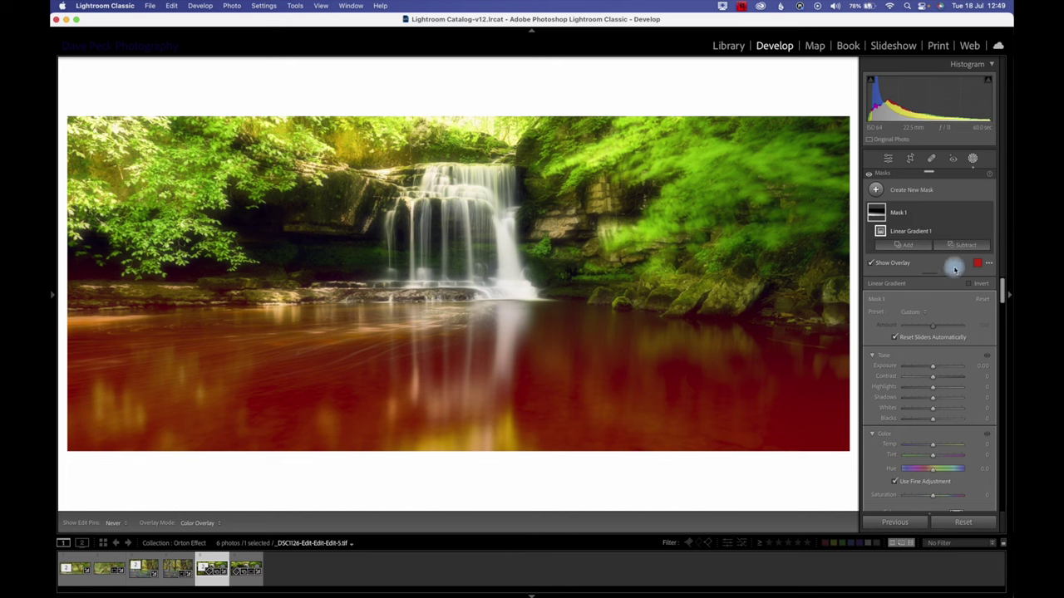
# Add a brush to the mask and paint the rock faces and ledges on both sides of the waterfall.
pyautogui.click(914, 246)
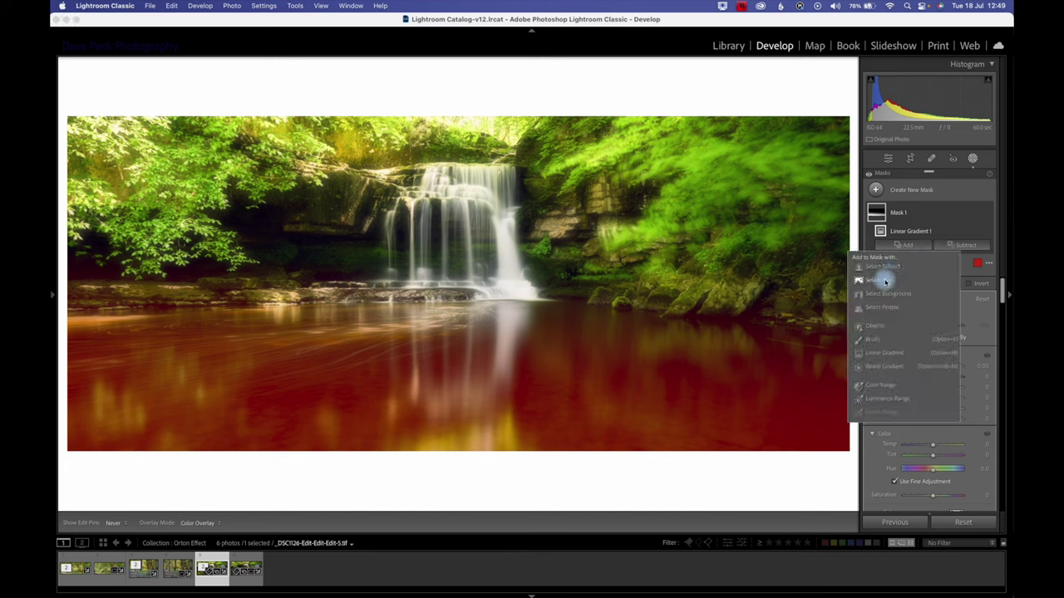
pyautogui.click(871, 339)
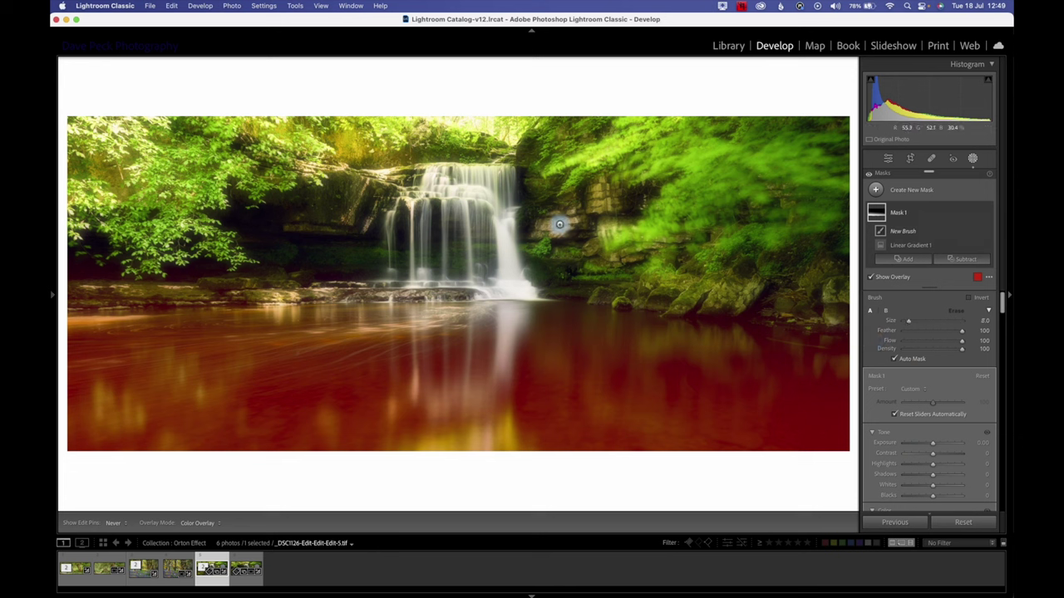
pyautogui.moveTo(559, 223)
pyautogui.mouseDown()
pyautogui.moveTo(599, 190)
pyautogui.moveTo(621, 196)
pyautogui.moveTo(552, 218)
pyautogui.moveTo(538, 184)
pyautogui.moveTo(587, 251)
pyautogui.moveTo(577, 259)
pyautogui.moveTo(545, 241)
pyautogui.moveTo(570, 283)
pyautogui.moveTo(610, 289)
pyautogui.moveTo(650, 260)
pyautogui.moveTo(675, 260)
pyautogui.moveTo(707, 285)
pyautogui.moveTo(653, 297)
pyautogui.moveTo(813, 290)
pyautogui.moveTo(829, 270)
pyautogui.moveTo(815, 256)
pyautogui.moveTo(801, 270)
pyautogui.moveTo(830, 288)
pyautogui.moveTo(837, 320)
pyautogui.moveTo(797, 263)
pyautogui.mouseUp()
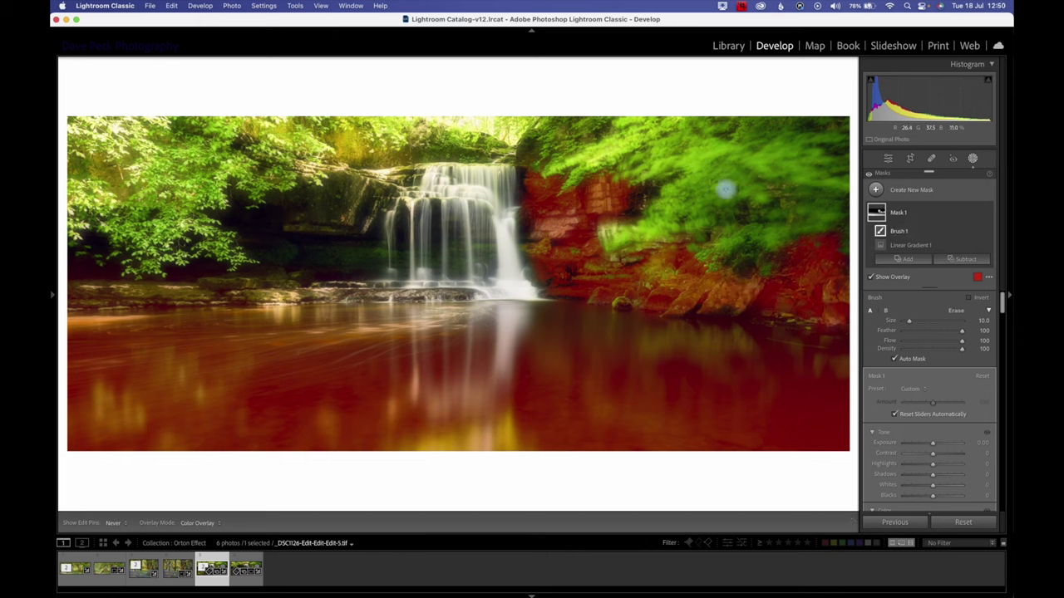
pyautogui.moveTo(356, 142)
pyautogui.mouseDown()
pyautogui.moveTo(348, 192)
pyautogui.moveTo(338, 170)
pyautogui.moveTo(385, 168)
pyautogui.moveTo(305, 225)
pyautogui.moveTo(348, 232)
pyautogui.moveTo(341, 259)
pyautogui.moveTo(301, 275)
pyautogui.moveTo(147, 297)
pyautogui.moveTo(87, 299)
pyautogui.moveTo(82, 288)
pyautogui.moveTo(83, 271)
pyautogui.moveTo(110, 299)
pyautogui.moveTo(172, 307)
pyautogui.moveTo(367, 287)
pyautogui.moveTo(306, 285)
pyautogui.moveTo(477, 294)
pyautogui.moveTo(369, 293)
pyautogui.moveTo(379, 287)
pyautogui.moveTo(361, 240)
pyautogui.moveTo(348, 264)
pyautogui.mouseUp()
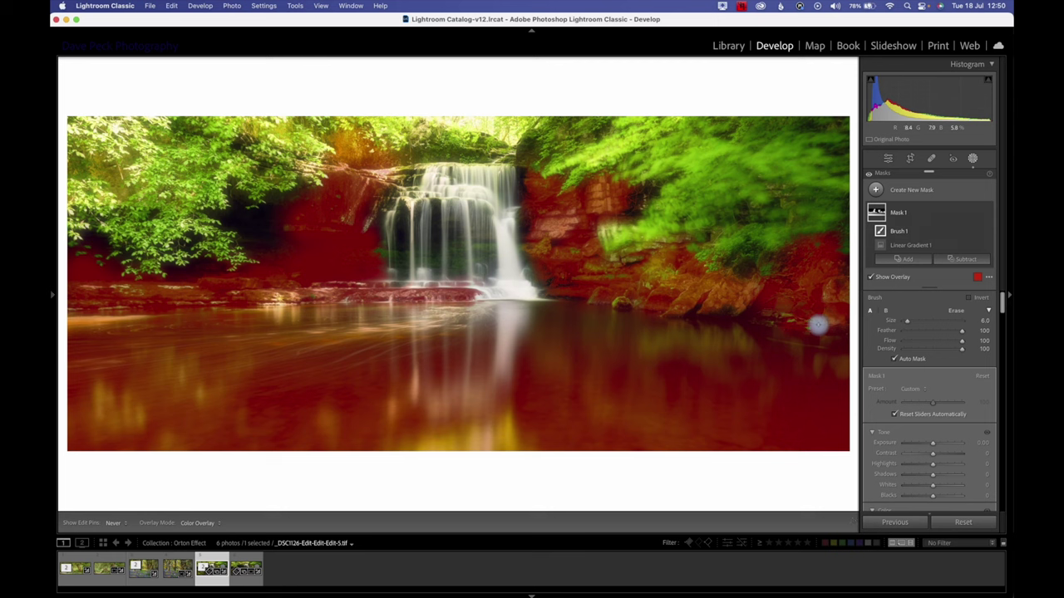
# Hide the mask overlay and strongly raise the mask's Texture to sharpen the pool and painted rocks.
pyautogui.scroll(-5, 972, 430)
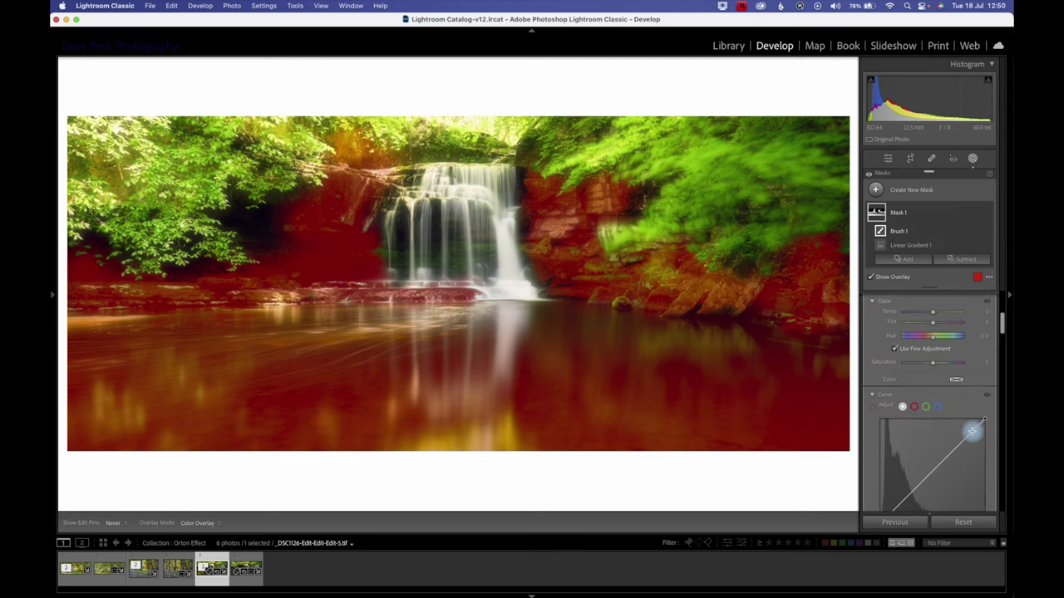
pyautogui.scroll(-5, 970, 430)
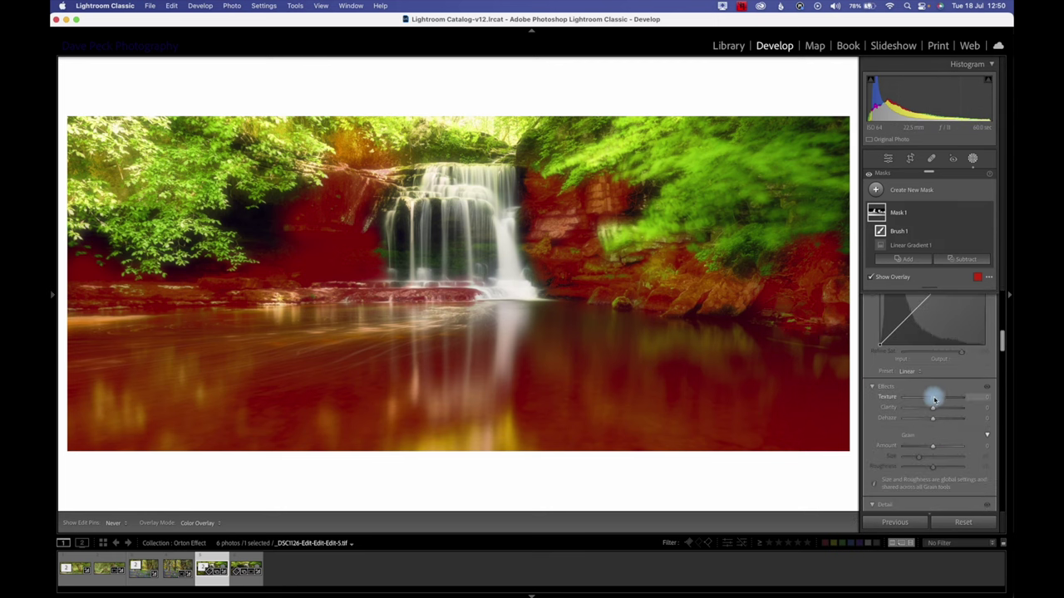
pyautogui.press('o')
pyautogui.moveTo(936, 399); pyautogui.dragTo(951, 399)
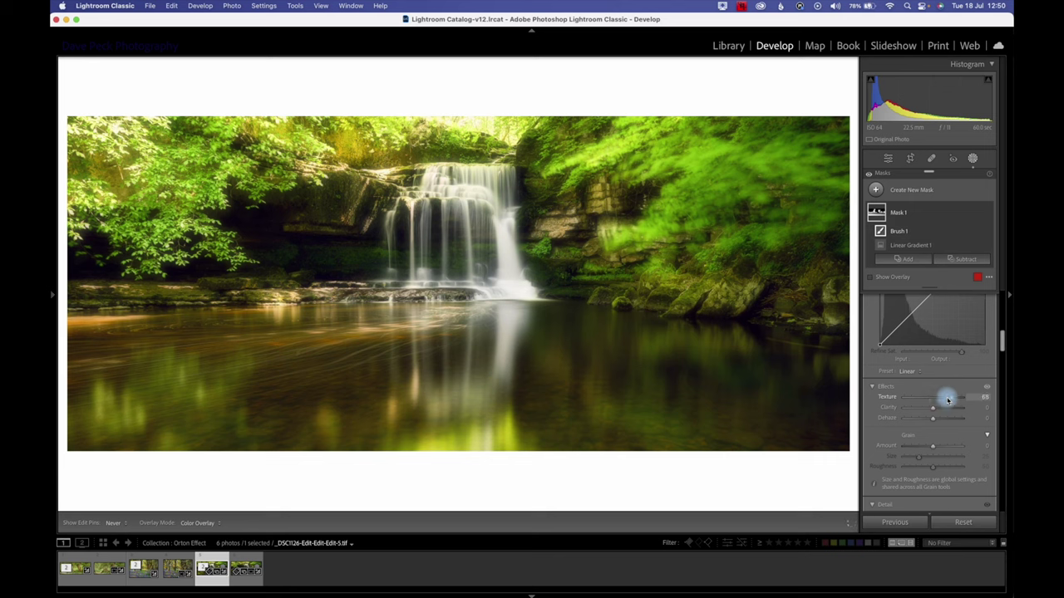
pyautogui.moveTo(948, 400)
pyautogui.mouseDown()
pyautogui.moveTo(919, 403)
pyautogui.moveTo(973, 404)
pyautogui.moveTo(964, 405)
pyautogui.mouseUp()
# Compare the waterfall photo repeatedly with the mask's Effects adjustments off and on.
pyautogui.click(987, 387)
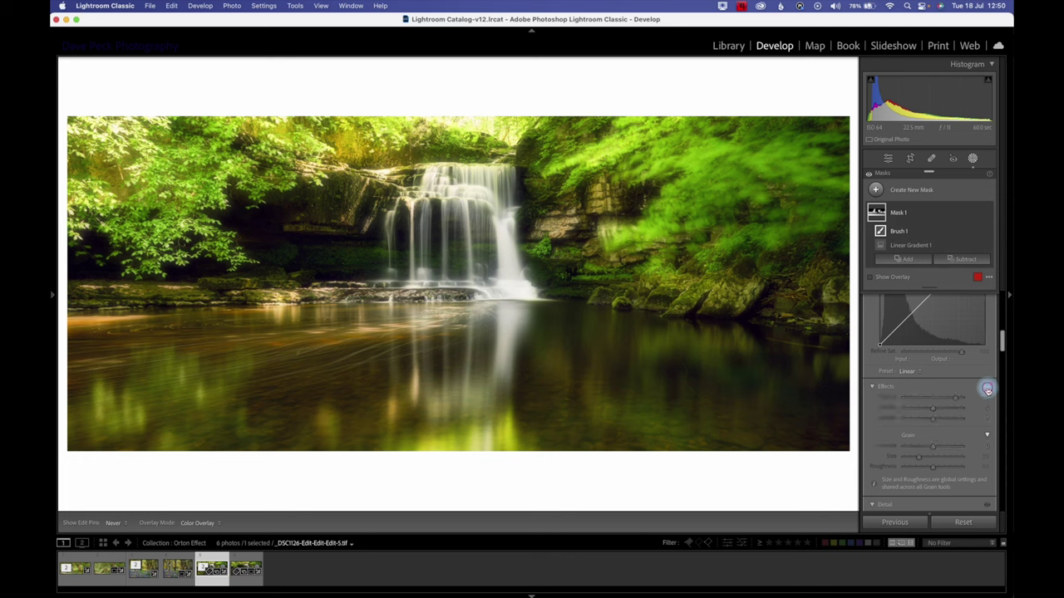
pyautogui.click(988, 389)
pyautogui.click(987, 389)
pyautogui.click(987, 389)
pyautogui.click(988, 389)
pyautogui.click(987, 389)
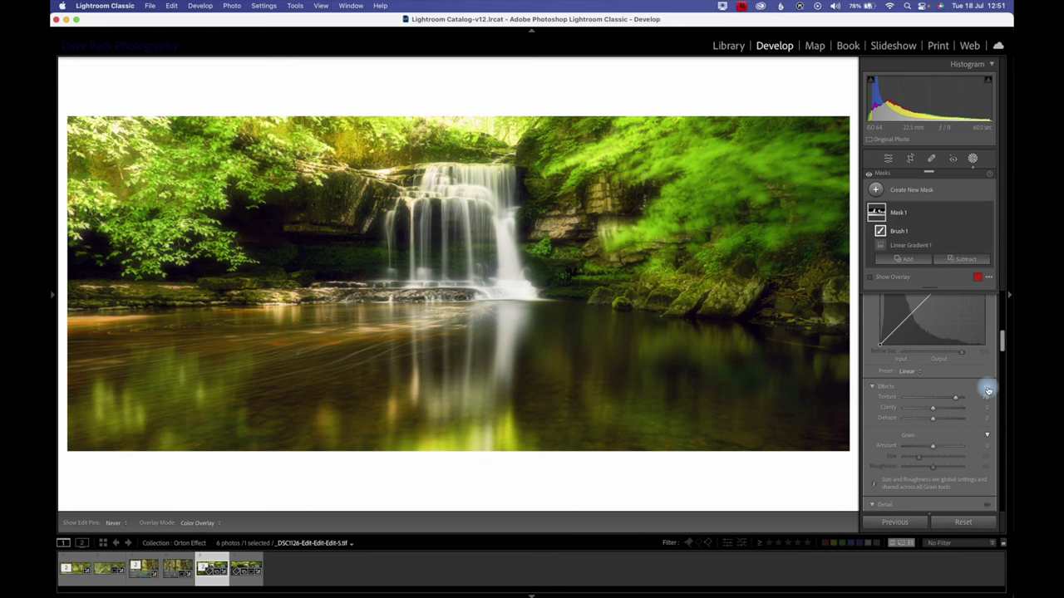
pyautogui.click(987, 389)
pyautogui.click(987, 389)
pyautogui.click(988, 389)
pyautogui.click(987, 389)
pyautogui.click(987, 389)
pyautogui.click(987, 389)
pyautogui.click(987, 390)
pyautogui.click(987, 390)
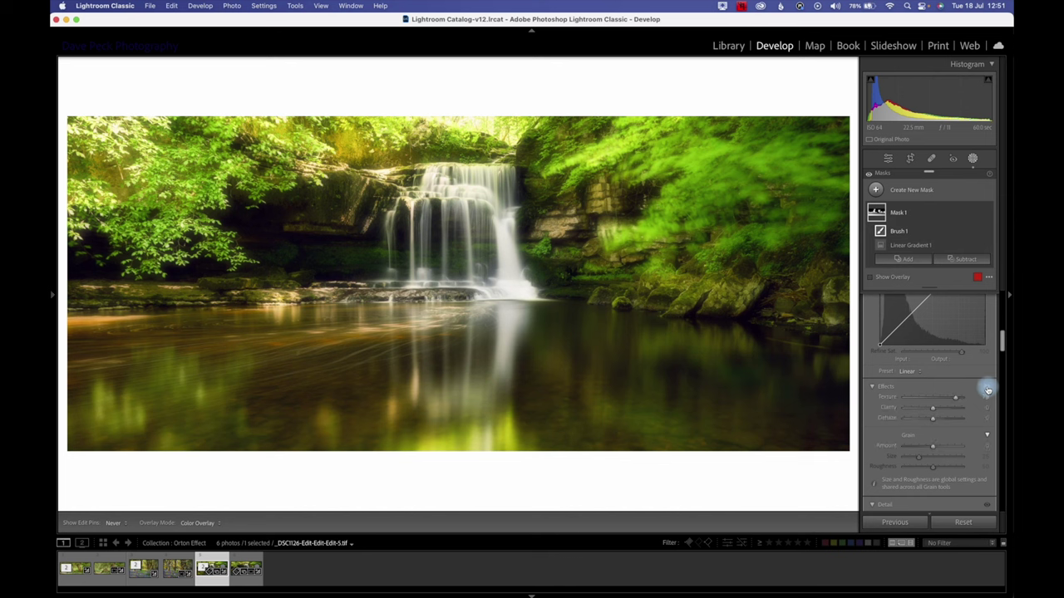